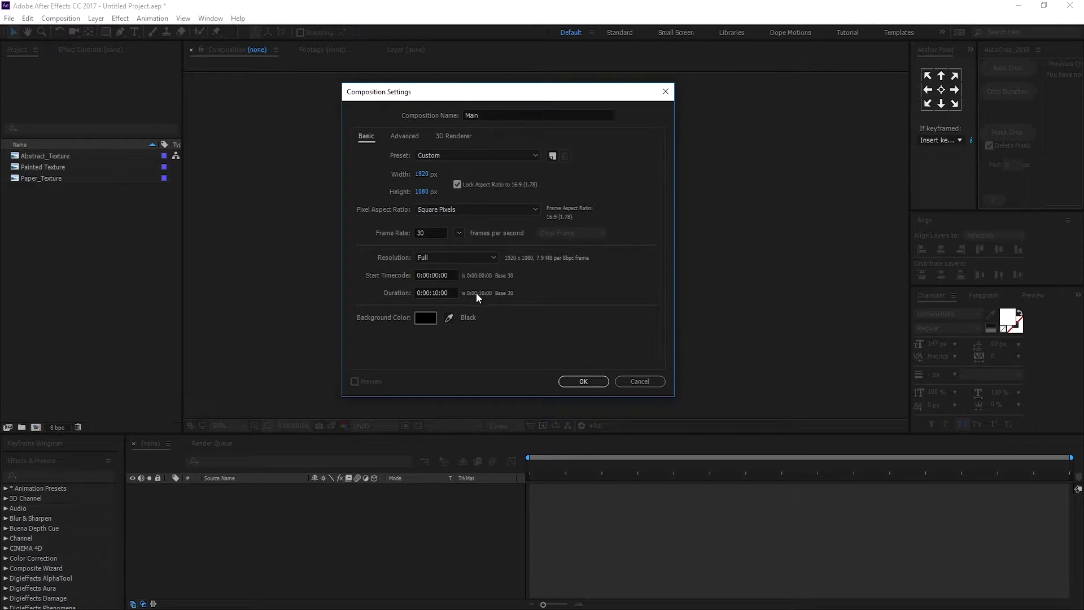
- Create the Main composition at 1920 x 1080, 30 fps and 10 seconds, and check the imported painted and paper textures
left_click(590, 381)
left_click(29, 178)
left_click(34, 185)
left_click(40, 157)
left_click(39, 179)
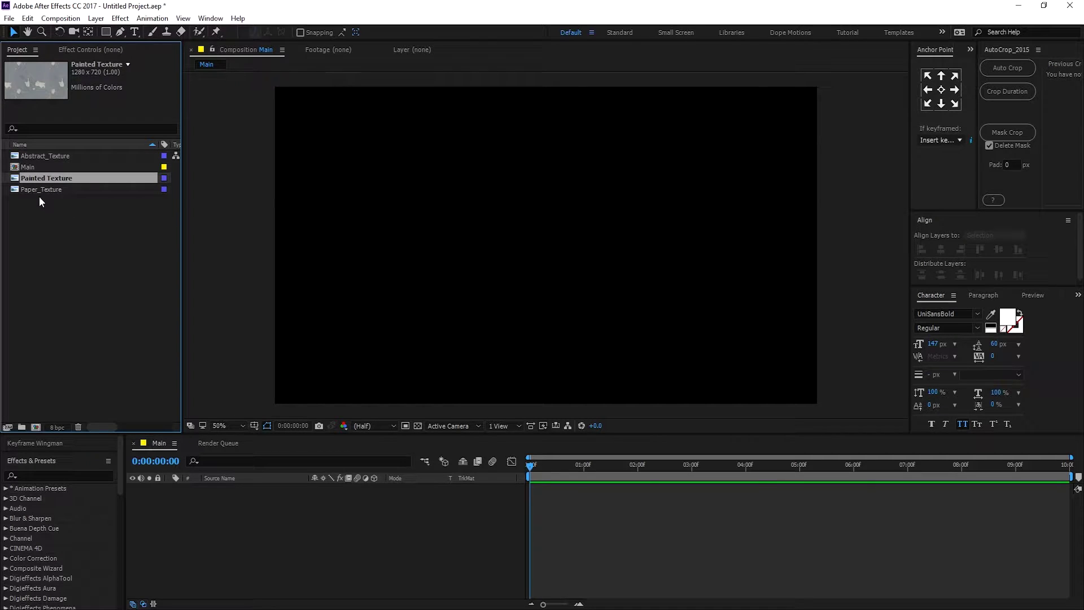
left_click(39, 196)
left_click(40, 194)
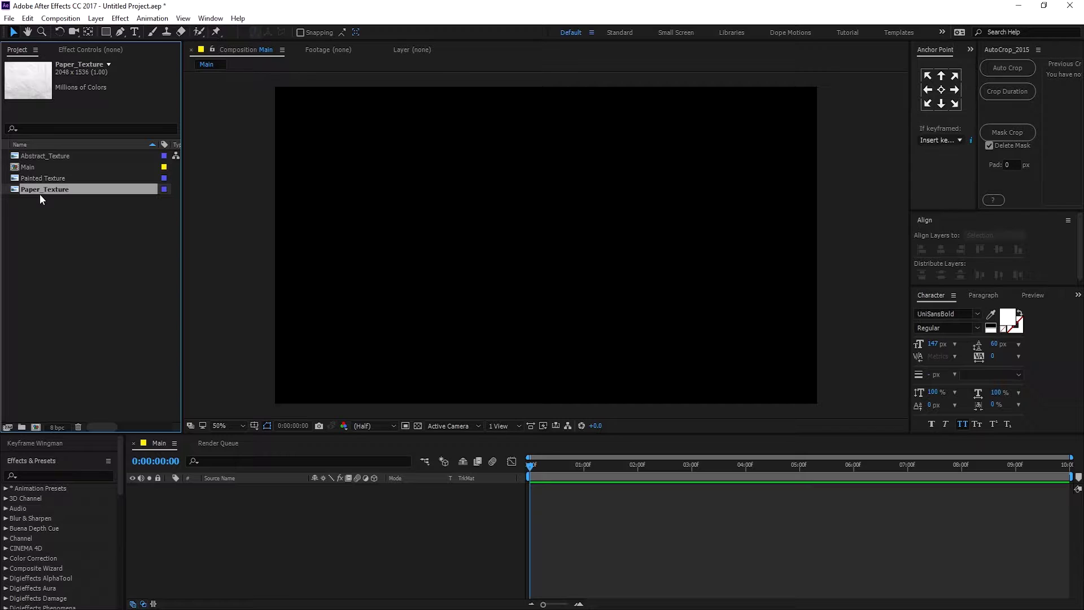
left_click(23, 209)
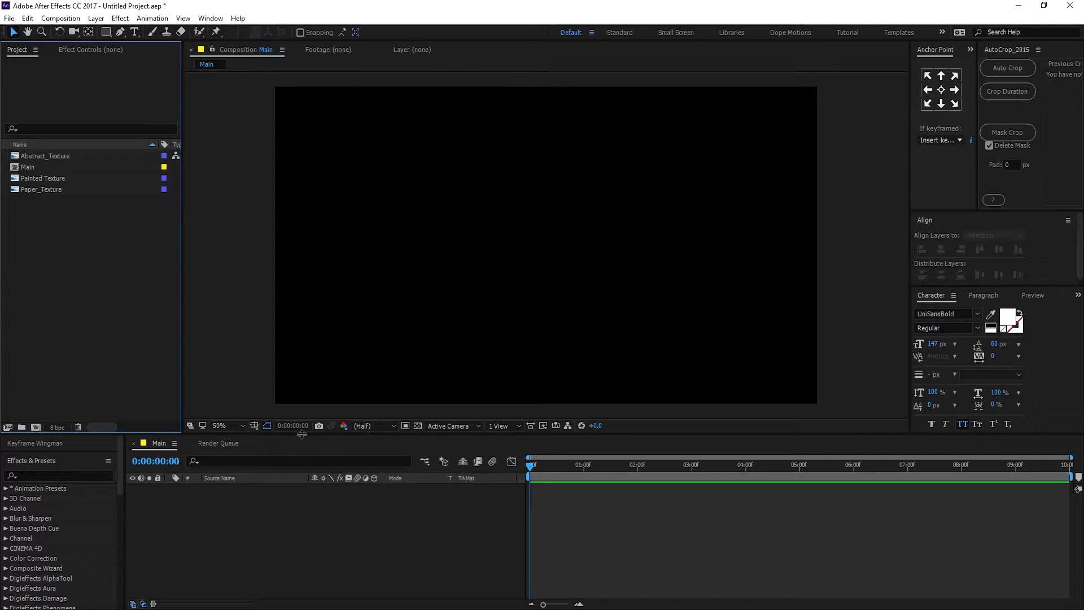
- Add a black composition-sized solid named FX to the Main composition
left_click(260, 516)
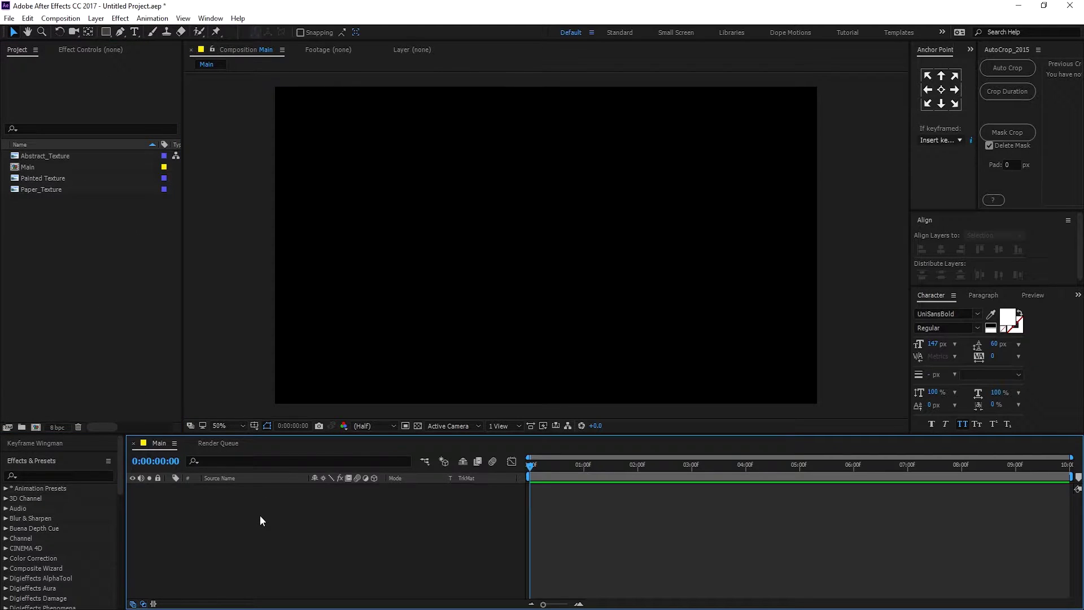
key("ctrl+y")
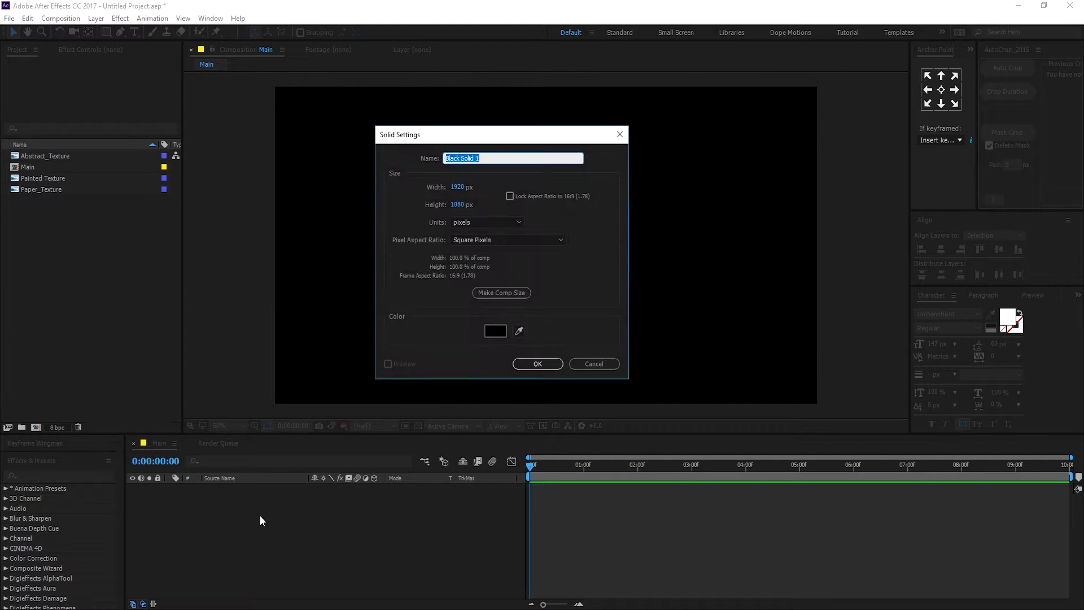
left_click_drag(482, 157, 393, 162)
type("FX")
left_click(607, 332)
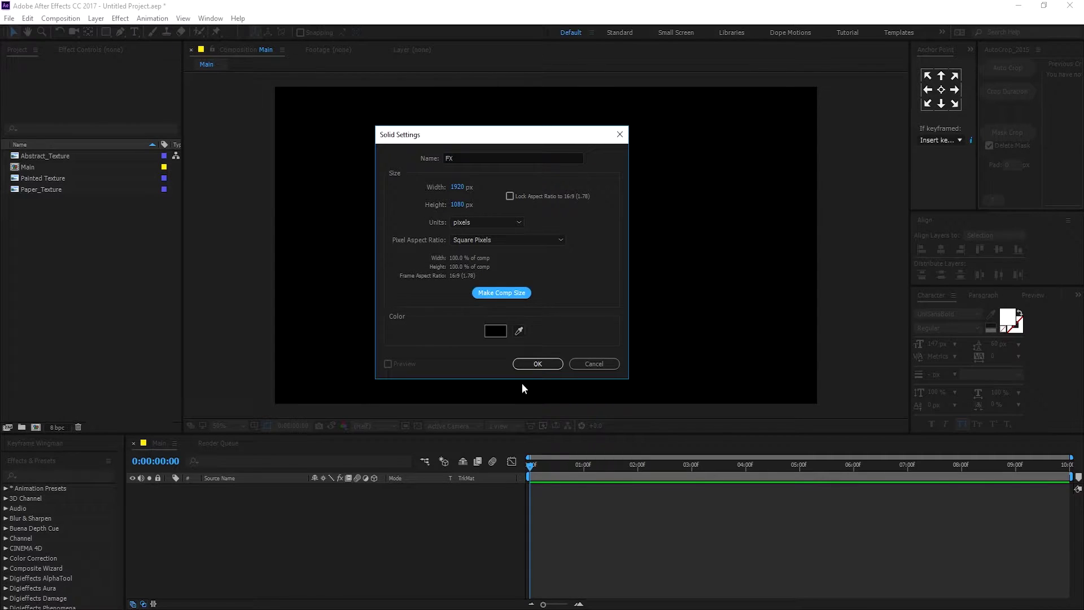
left_click(534, 364)
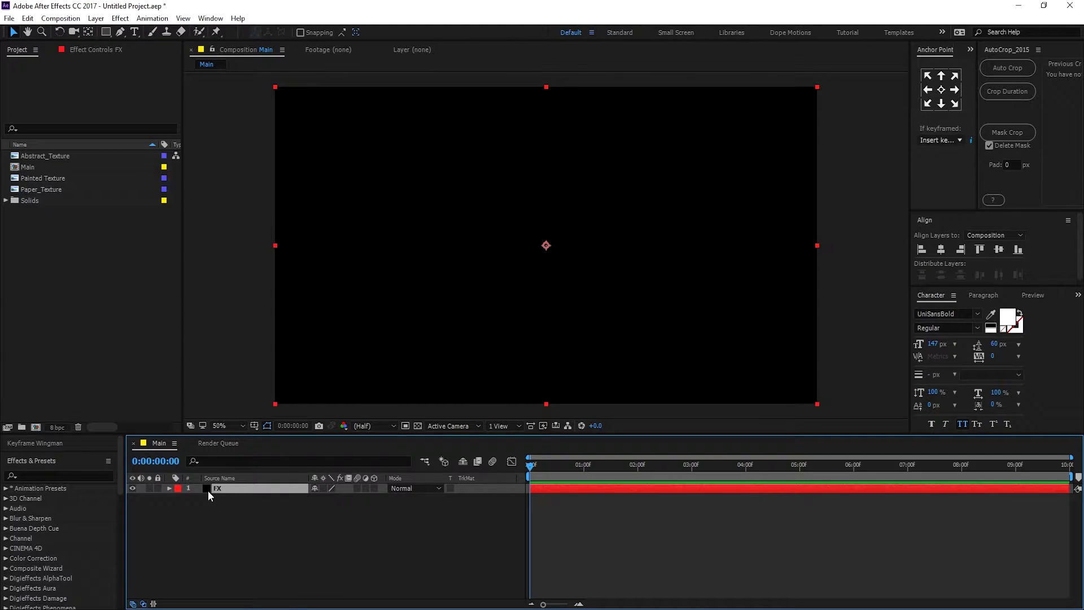
- Apply the Circle effect to the FX solid and enlarge its radius to 258
key("ctrl+space")
type("circ")
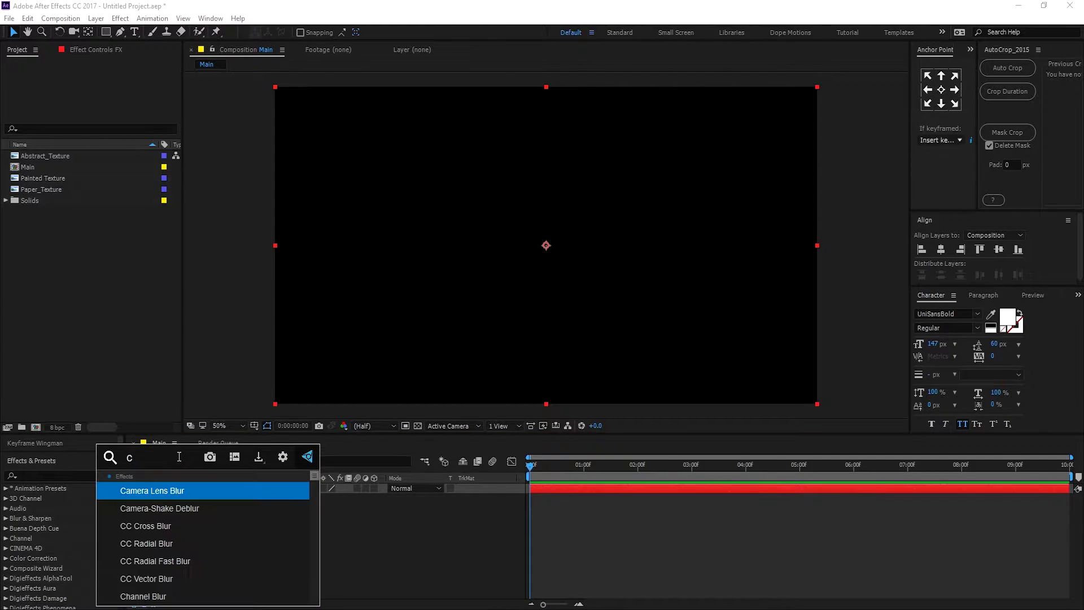
left_click(150, 504)
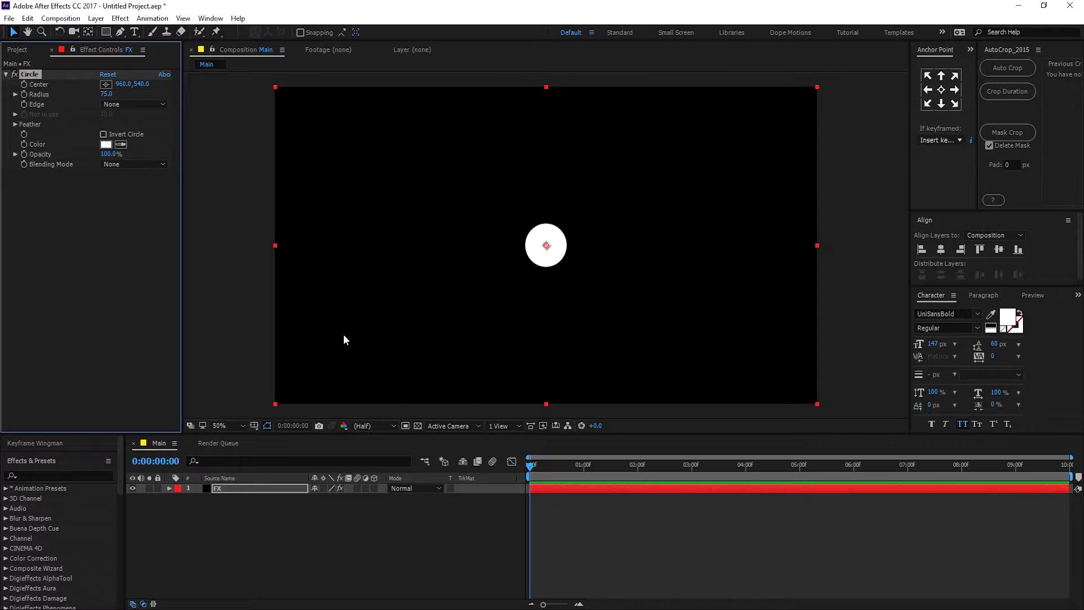
left_click_drag(106, 94, 242, 134)
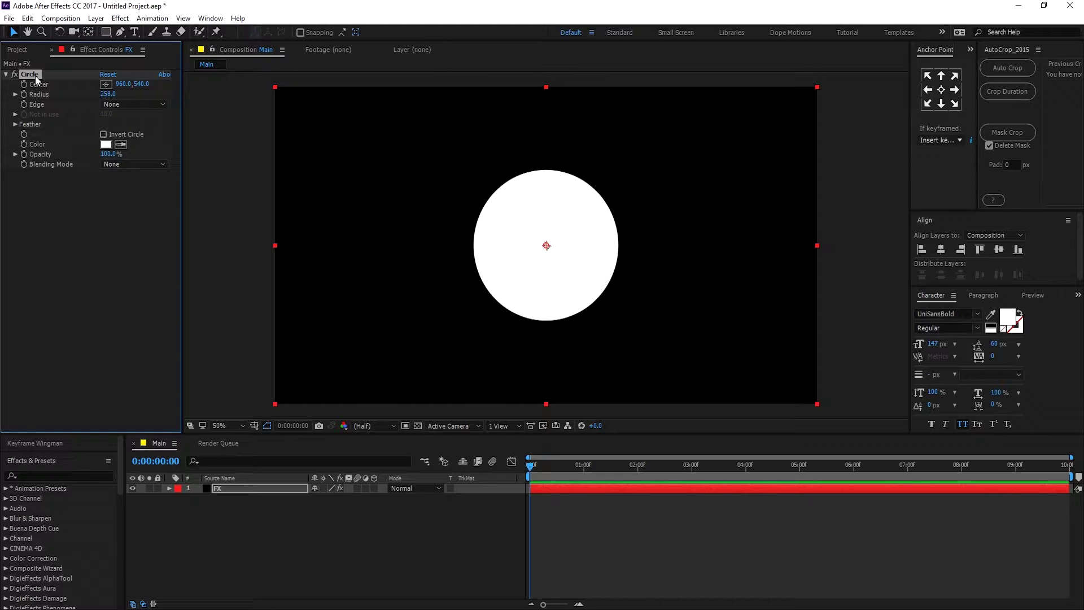
- Hide the Mode column in the timeline to leave more room for the time ruler
scroll(586, 518, "up", 5)
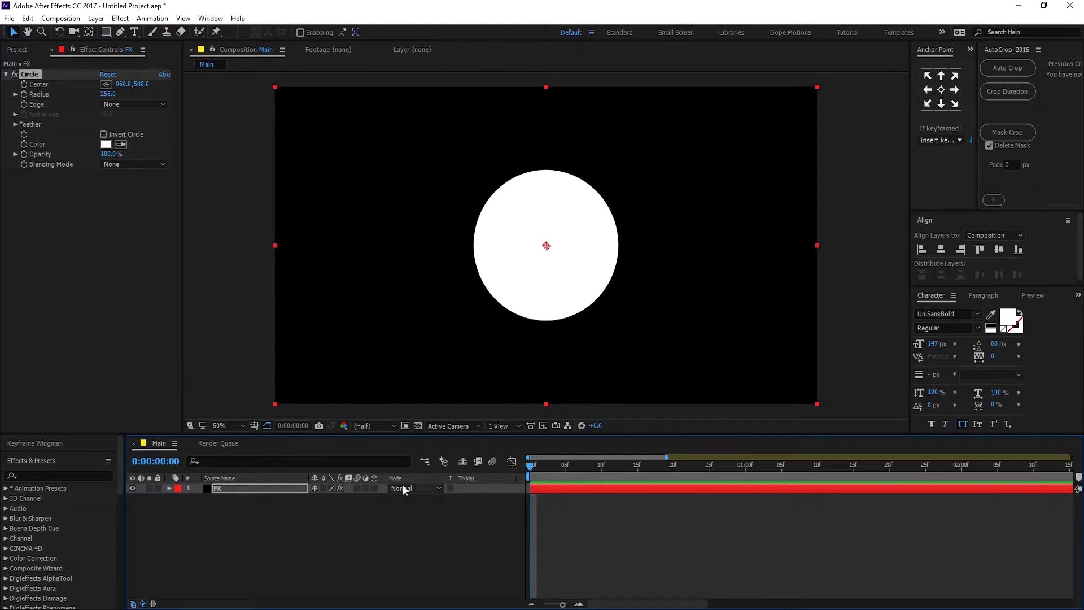
right_click(496, 479)
left_click(510, 488)
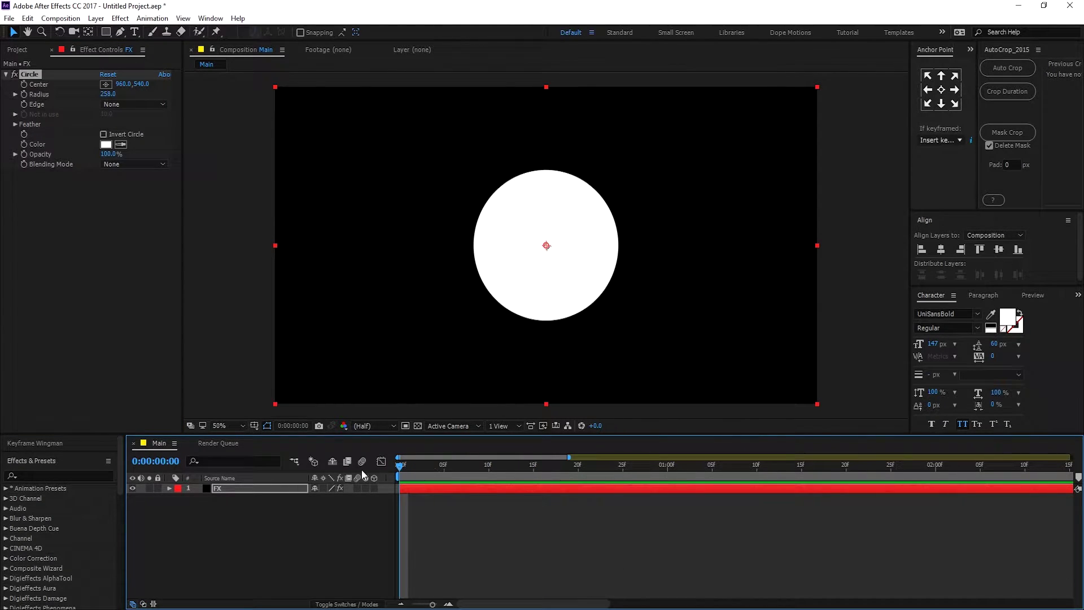
- Keyframe the circle's radius at 0 on the first frame and at 423 on 0:00:01:15
left_click(108, 94)
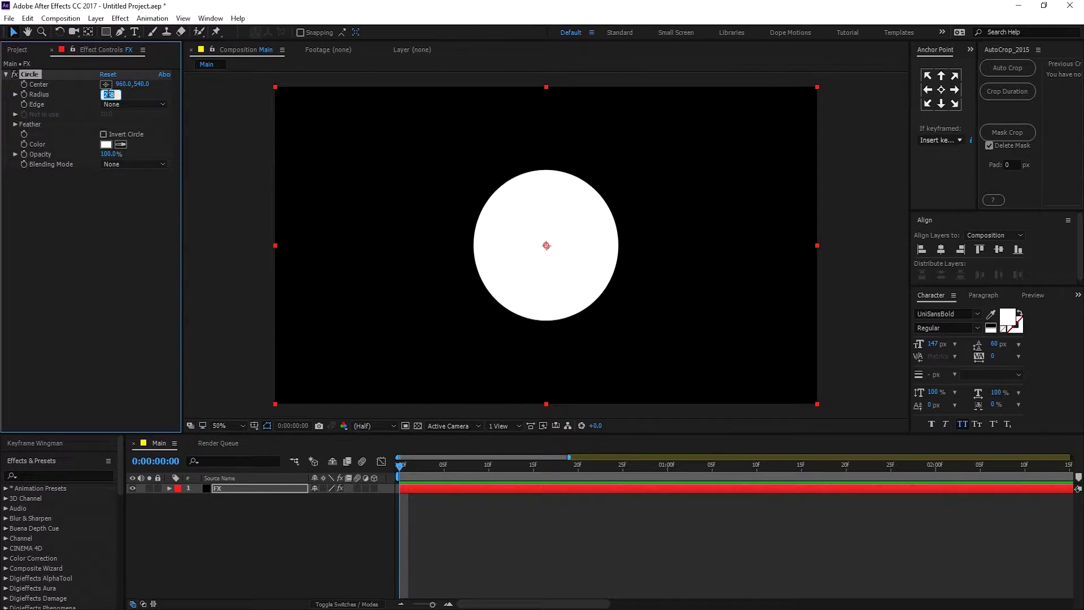
type("0")
key("Return")
left_click(24, 95)
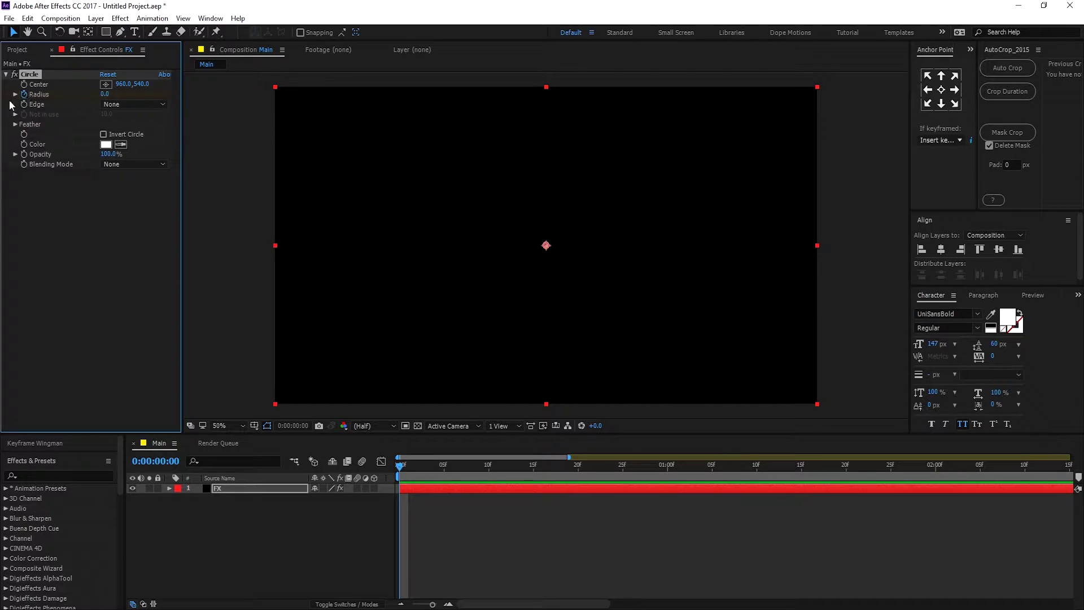
left_click_drag(468, 465, 801, 484)
left_click_drag(105, 93, 361, 114)
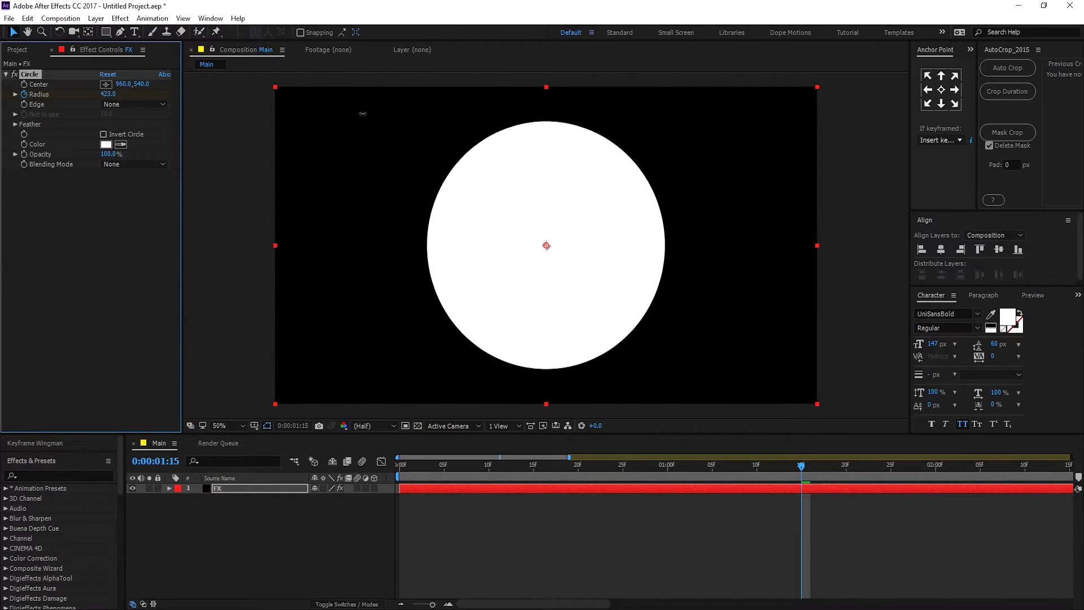
- Move the second radius keyframe of the FX layer to the 2-second mark and preview the growing circle
key("Home")
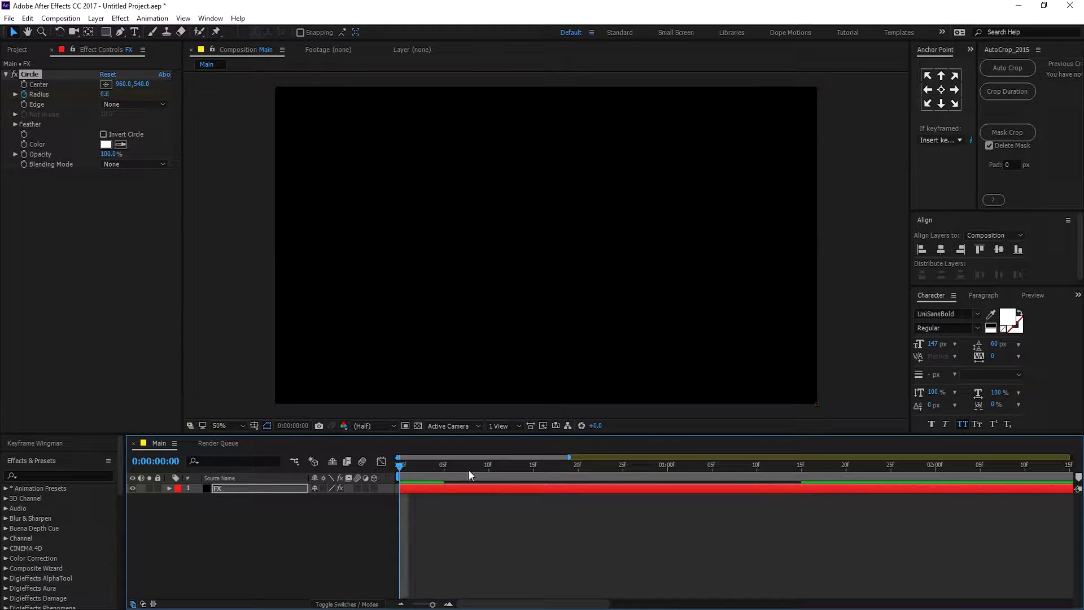
key("space")
left_click_drag(467, 469, 565, 479)
key("minus")
left_click(535, 490)
key("u")
left_click_drag(628, 507, 400, 476)
left_click(705, 475)
key("space")
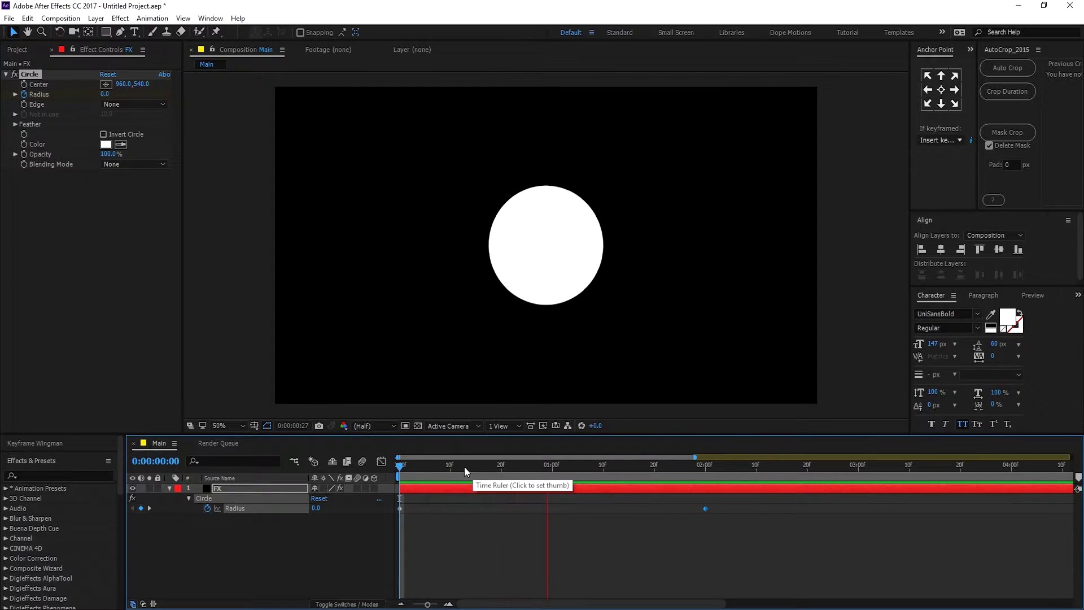
key("space")
left_click(169, 488)
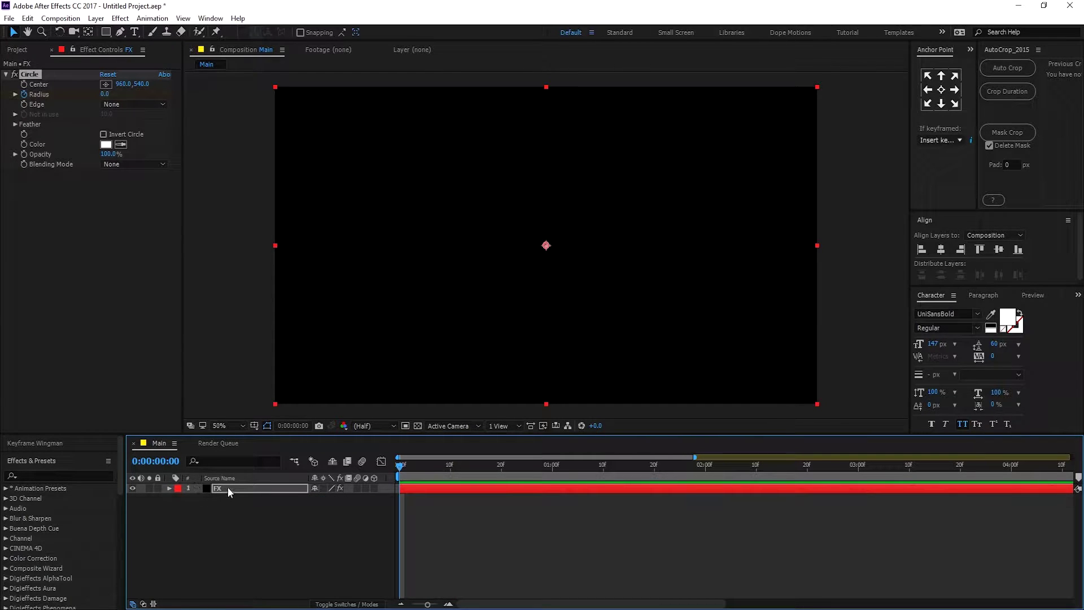
- Apply the Roughen Edges effect to the FX layer and preview the circle animation
key("Return")
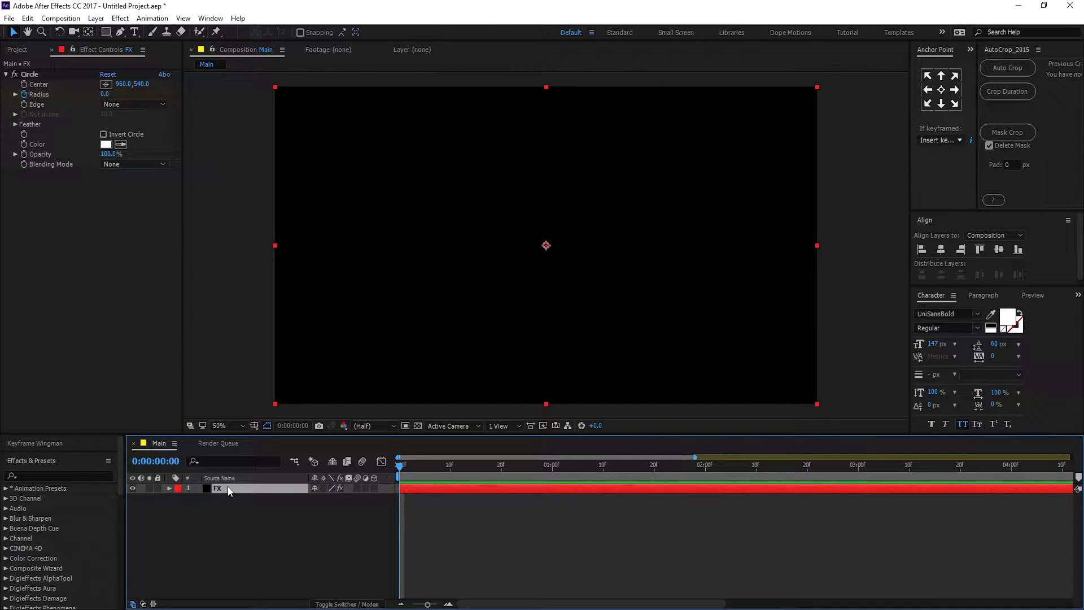
key("ctrl+space")
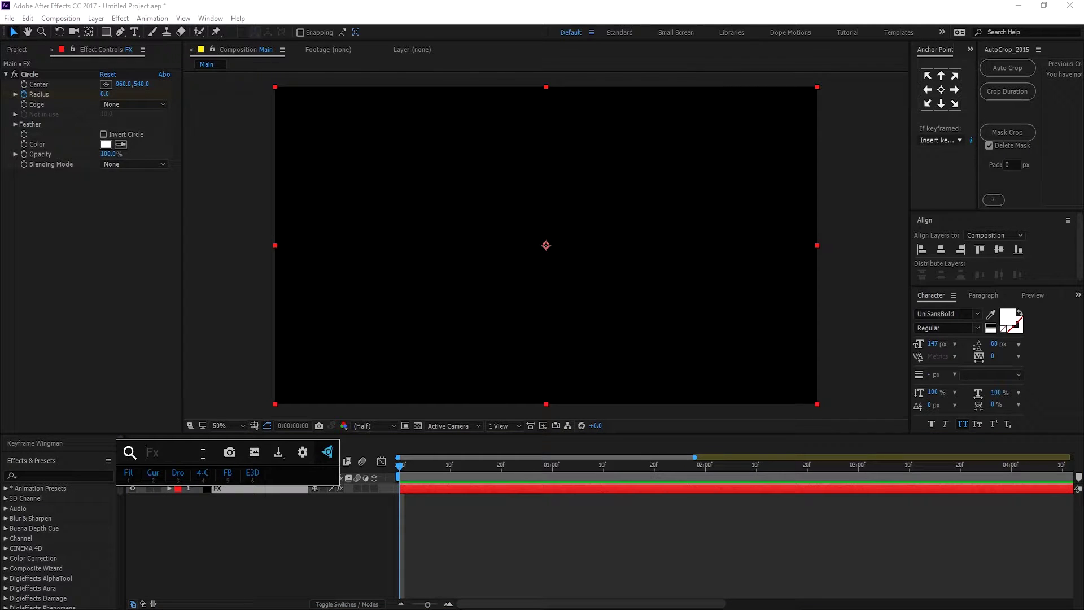
type("ro")
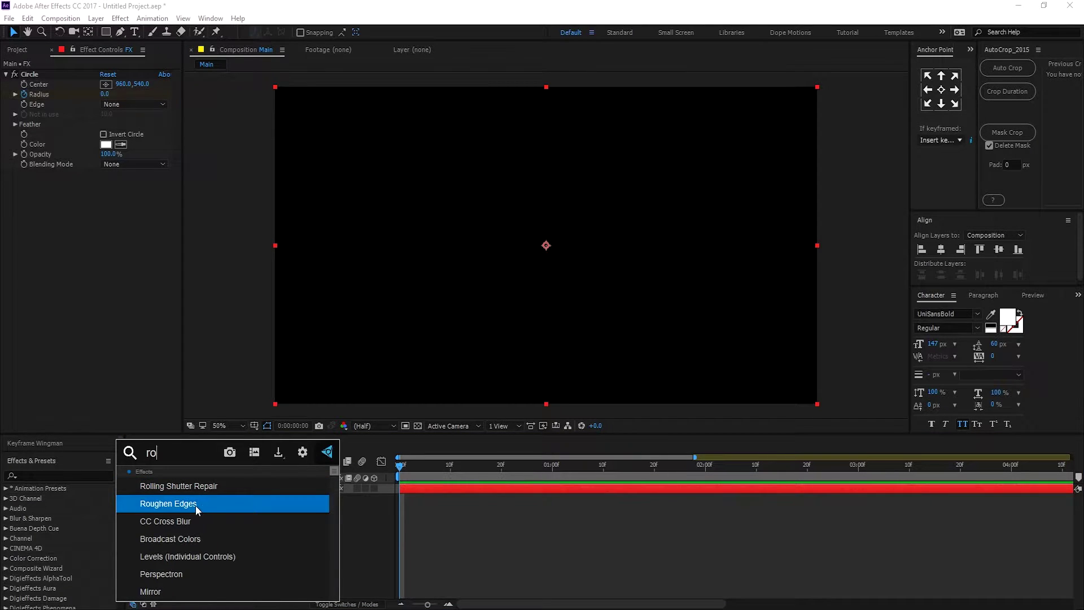
left_click(203, 506)
left_click(451, 465)
key("space")
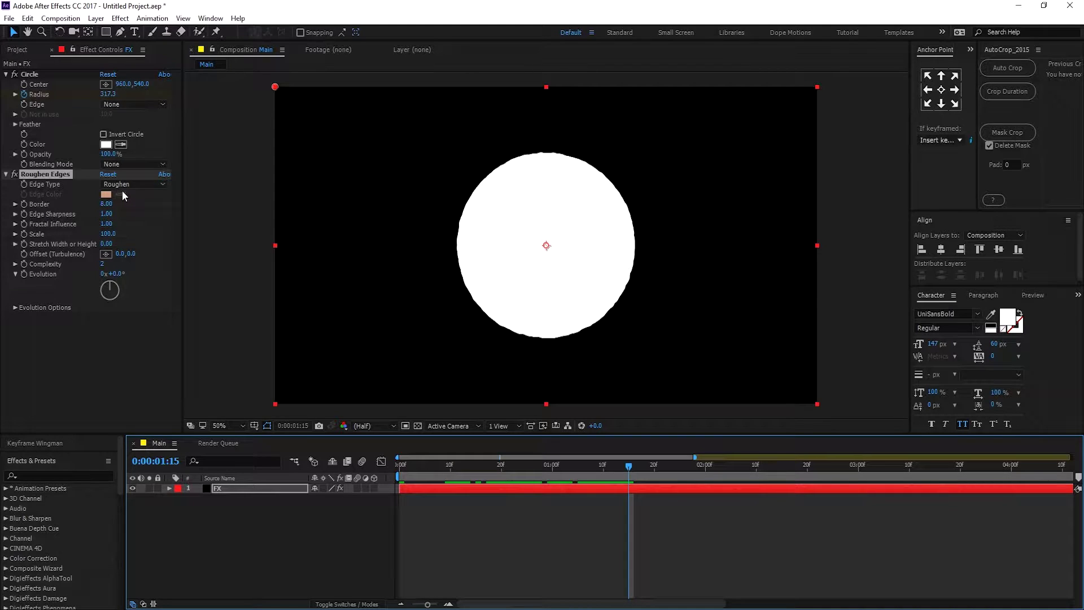
- Set the Roughen Edges border to 200 and its edge sharpness to 2
left_click_drag(106, 203, 291, 234)
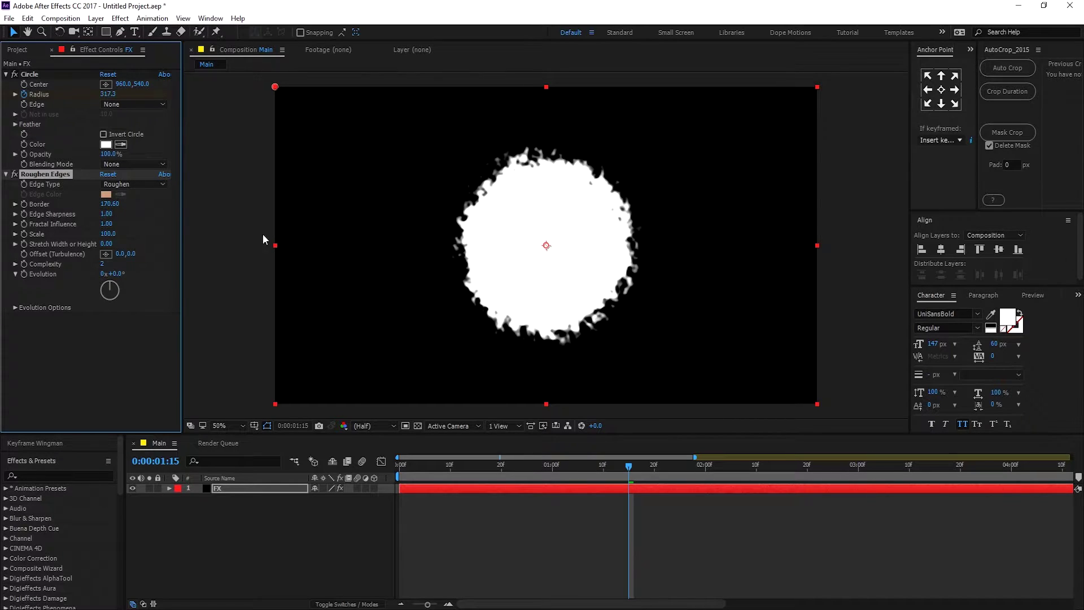
left_click(105, 204)
type("200")
key("Return")
left_click_drag(402, 465, 593, 480)
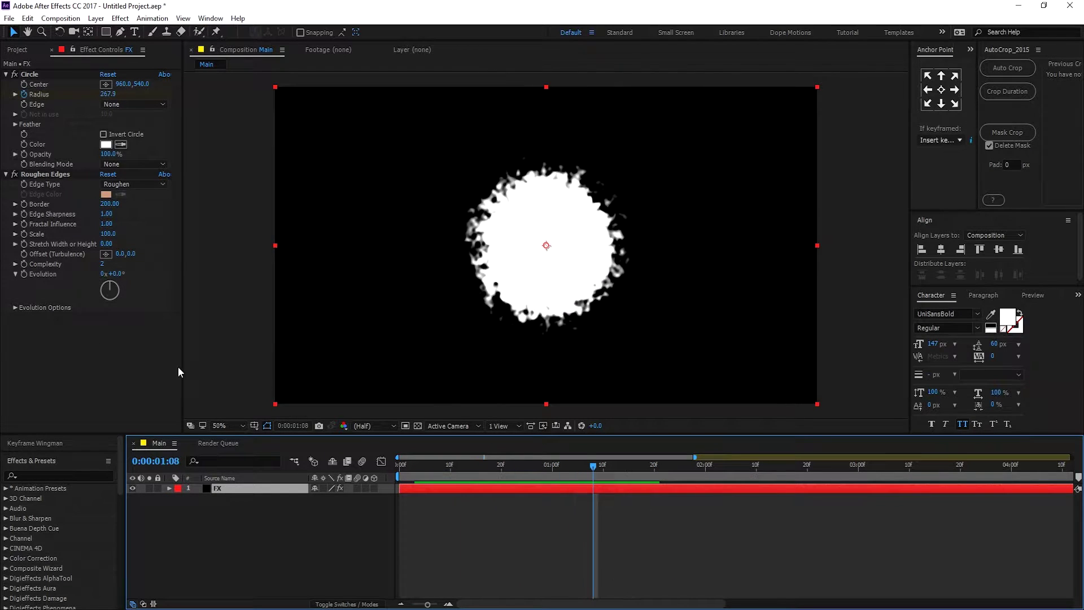
left_click(106, 214)
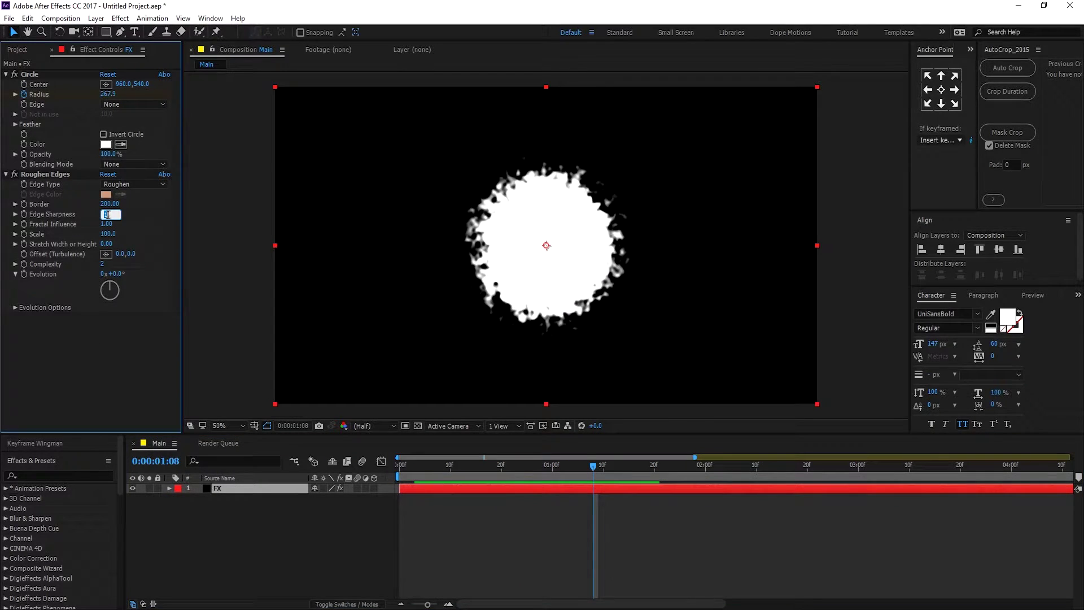
type("2")
key("Return")
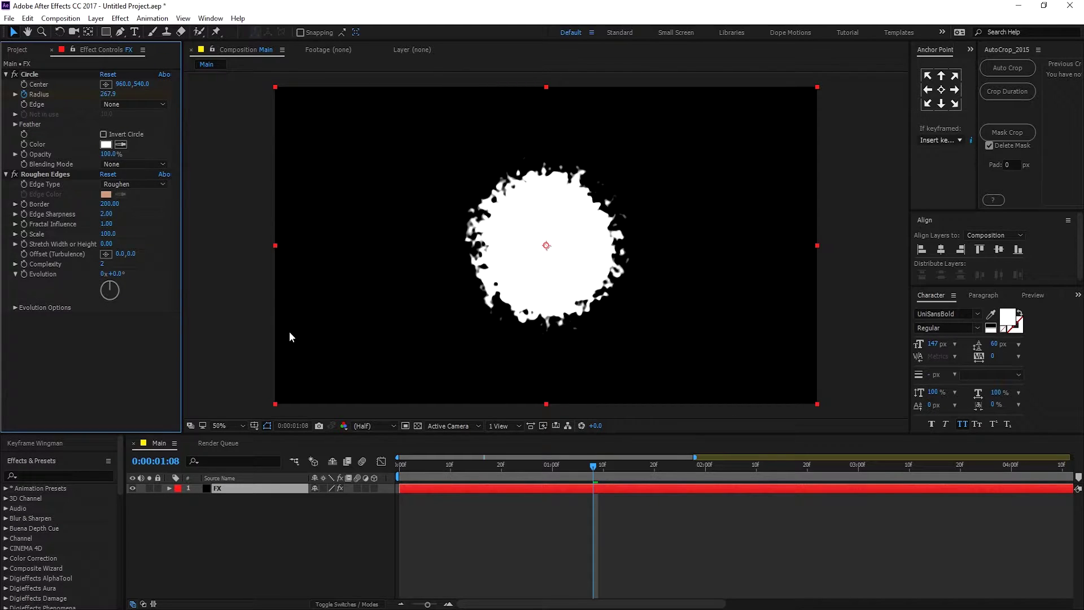
- Set the Roughen Edges scale to 167 and scrub through the animation to check the edge
left_click_drag(108, 233, 187, 239)
left_click_drag(404, 466, 654, 472)
left_click_drag(108, 233, 73, 236)
left_click(419, 464)
left_click_drag(419, 463, 629, 483)
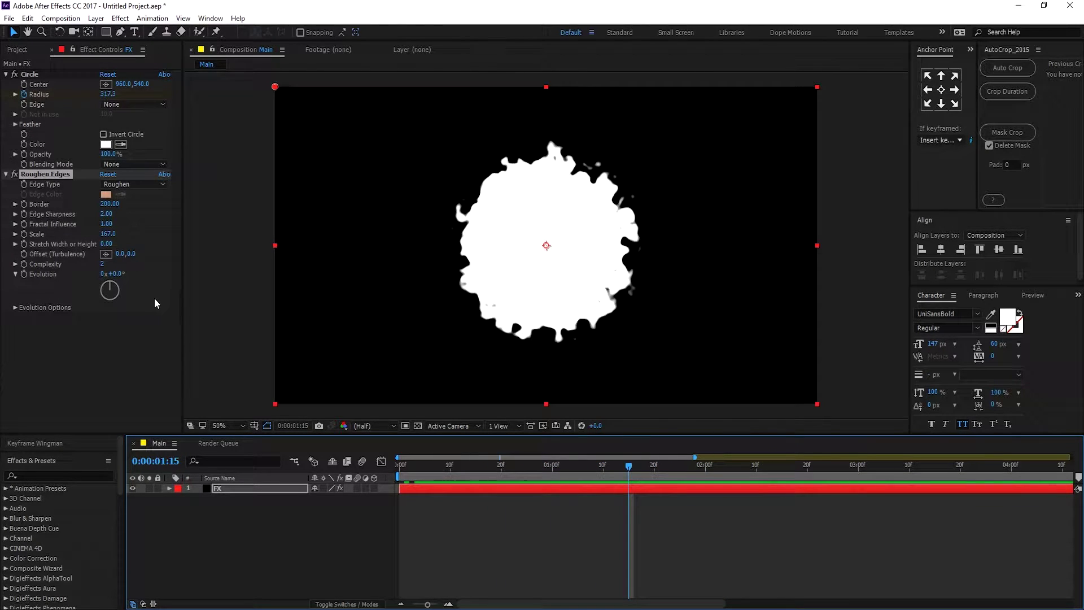
- Raise the Roughen Edges complexity to 3 and scrub through the animation to check it
left_click(102, 264)
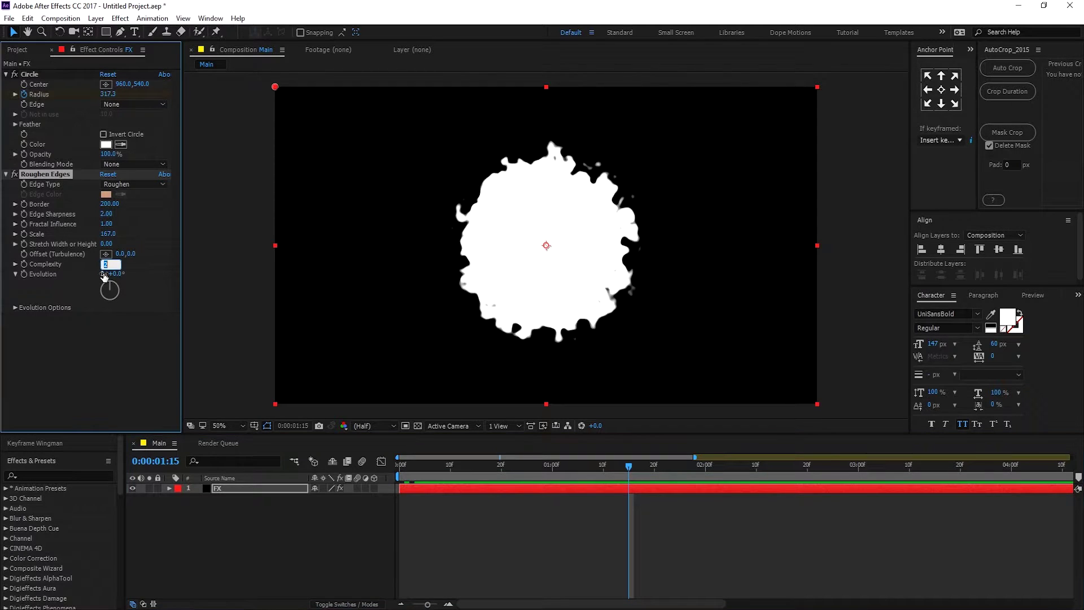
type("3")
key("Return")
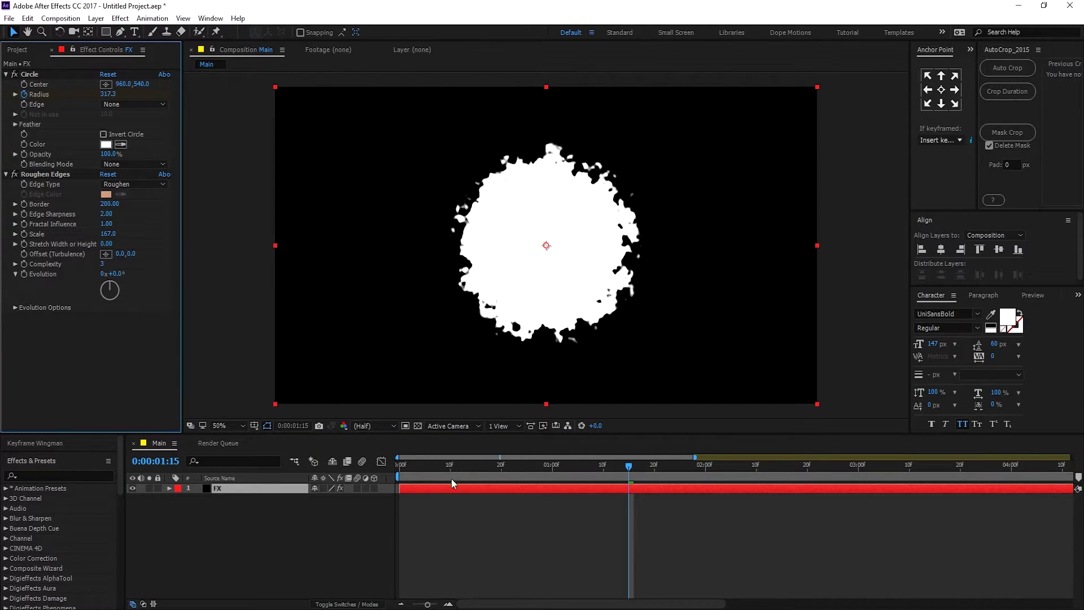
left_click_drag(412, 468, 654, 471)
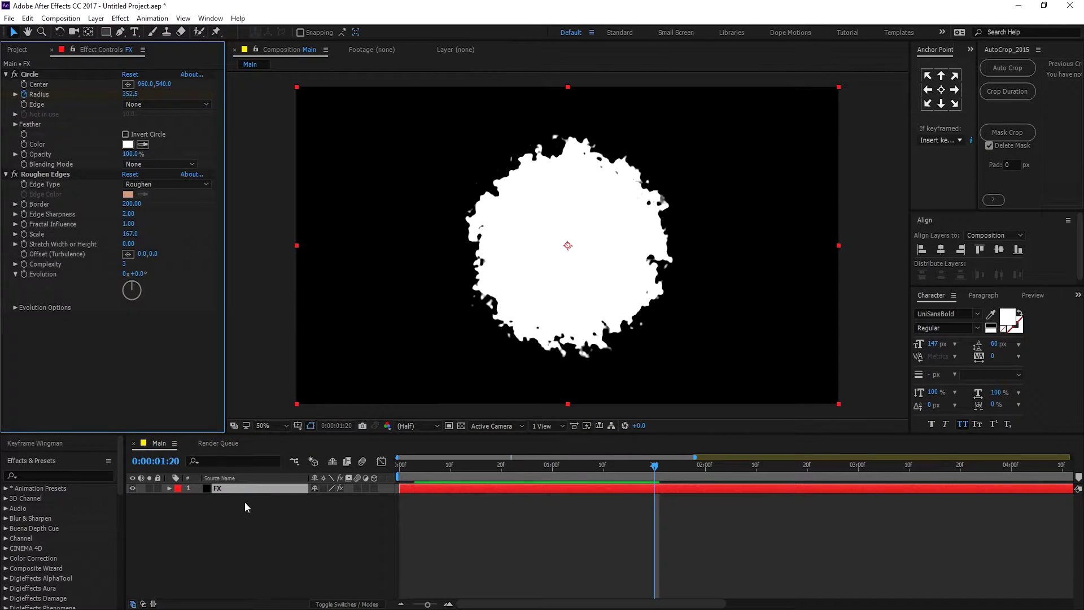
- Apply the Turbulent Displace effect to the FX layer and set its displacement to Turbulent Smoother
left_click(236, 486)
key("ctrl+space")
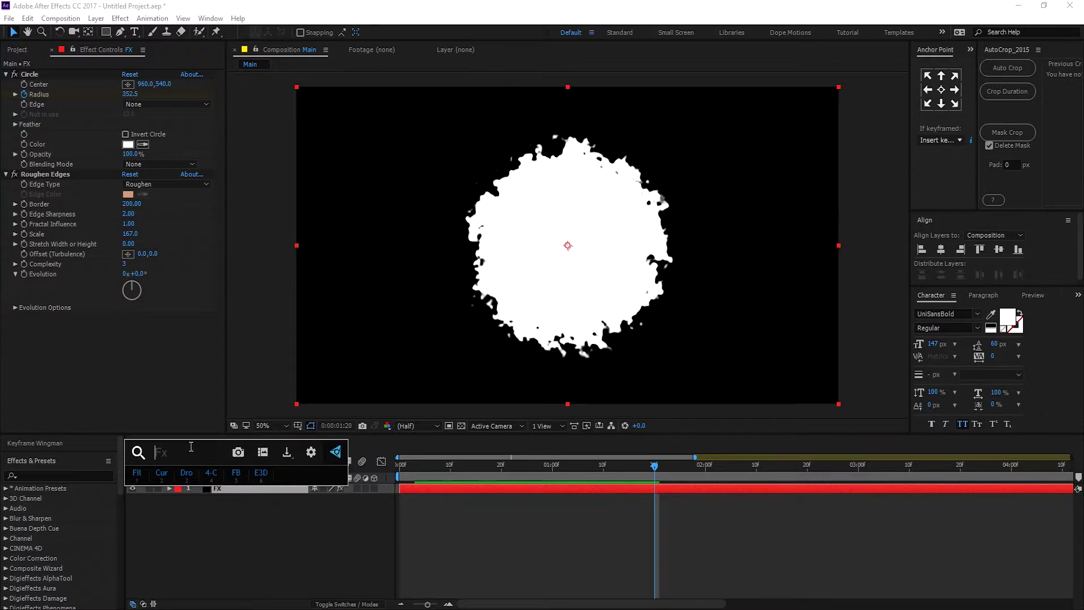
type("tur")
left_click(197, 487)
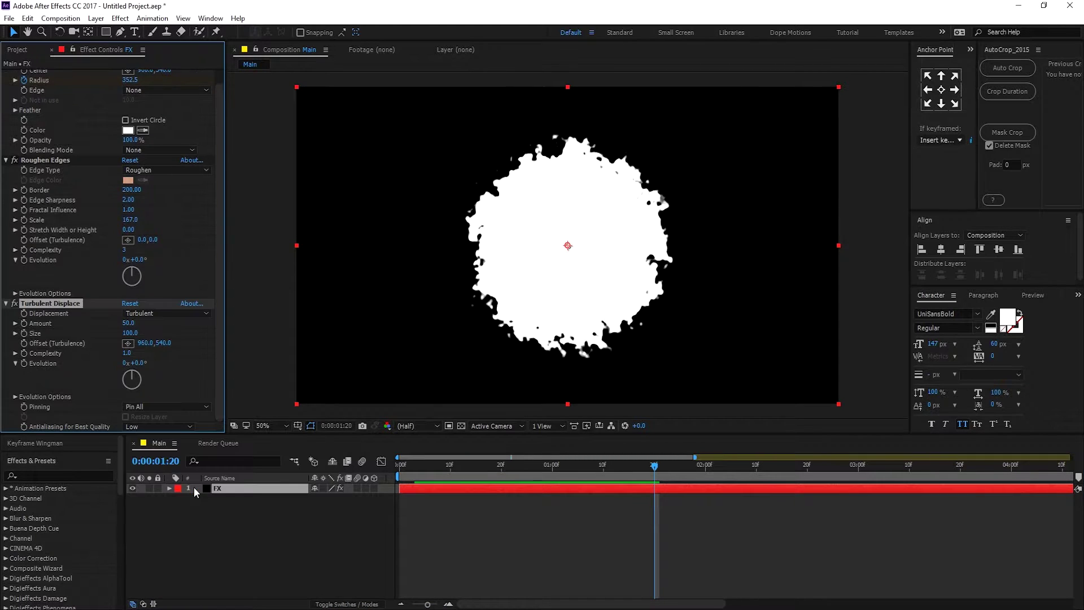
left_click_drag(412, 472, 530, 491)
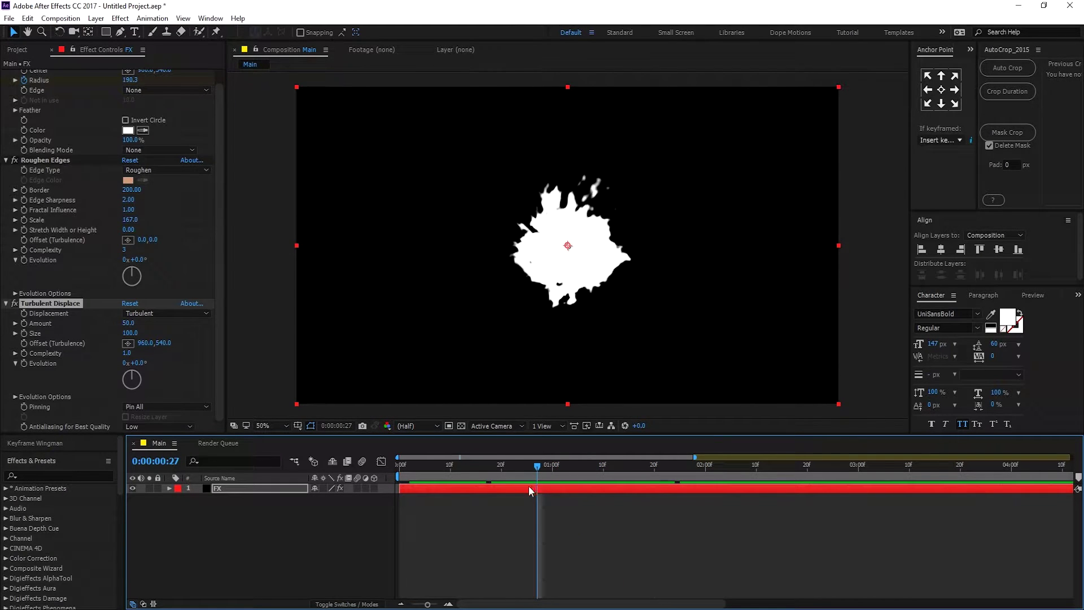
left_click(142, 315)
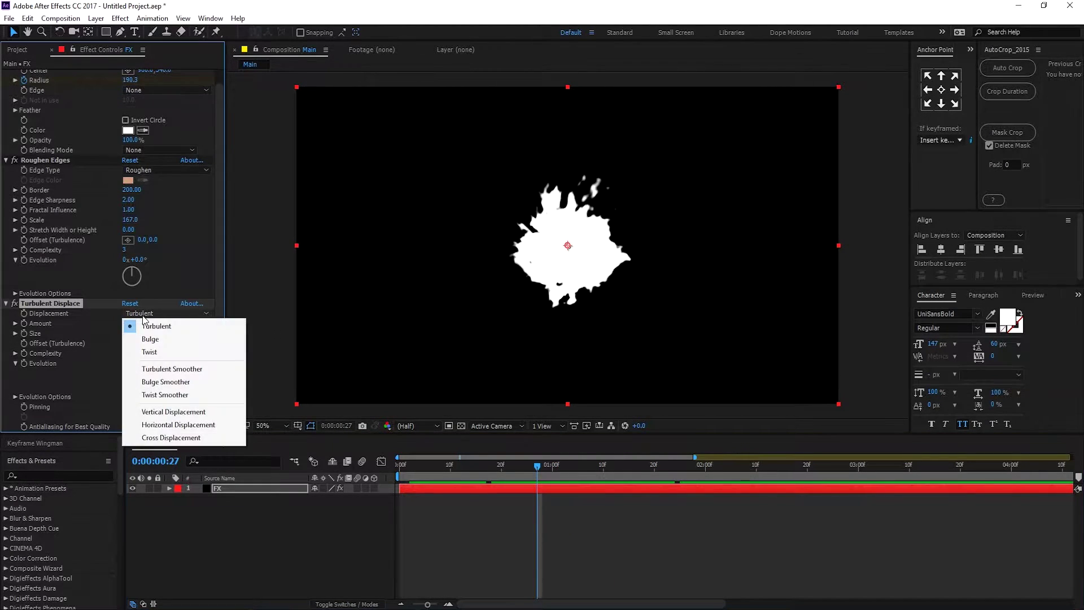
left_click(187, 368)
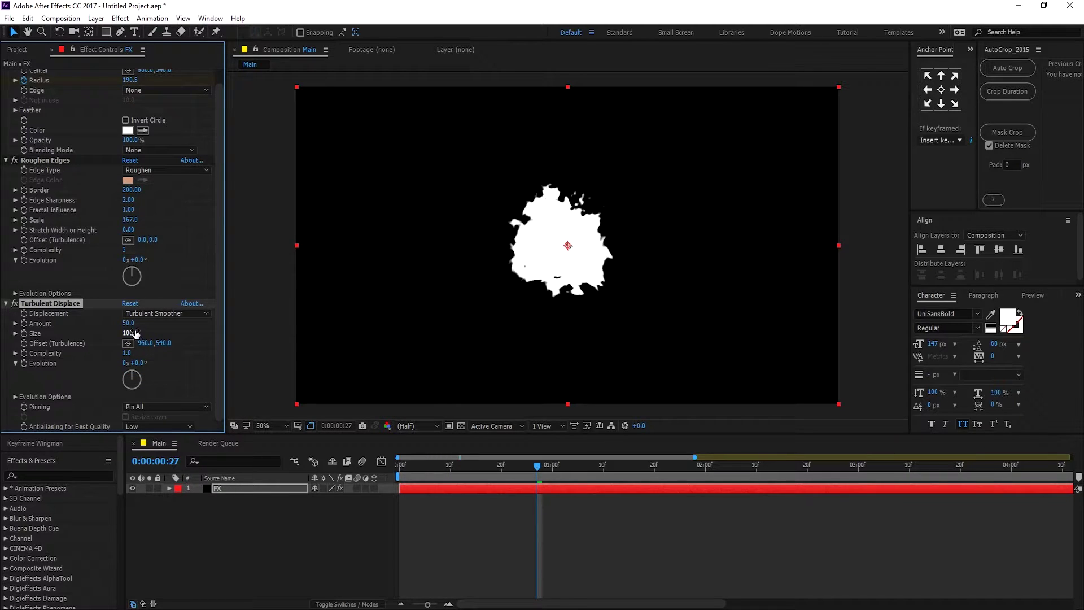
- Set the Turbulent Displace amount to 207 and the Roughen Edges scale to 300, scrubbing through the animation after each change
left_click_drag(132, 329, 224, 333)
left_click_drag(438, 464, 595, 477)
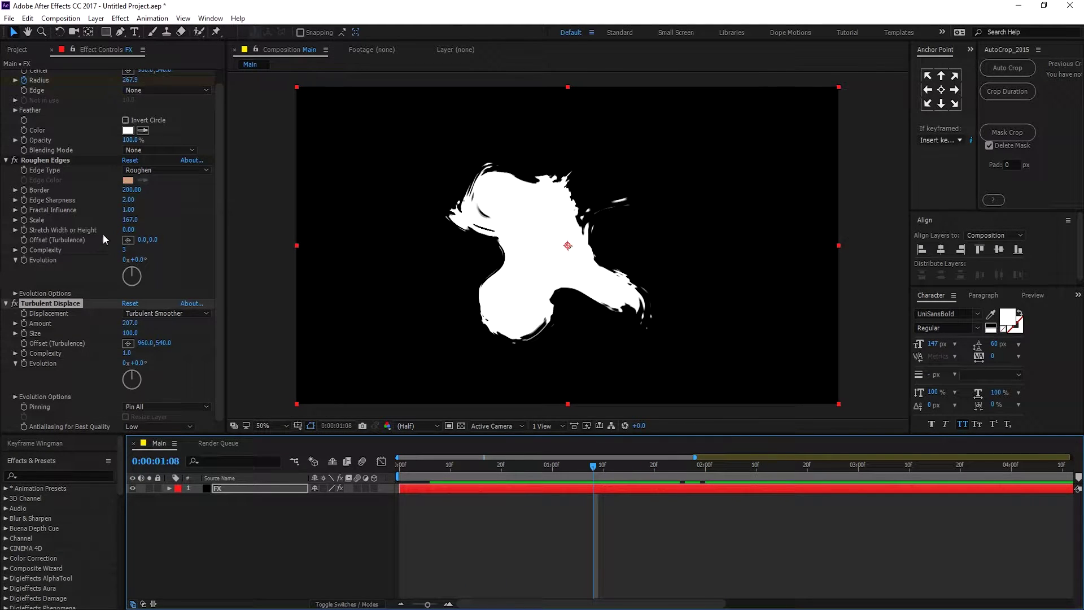
left_click_drag(130, 220, 209, 226)
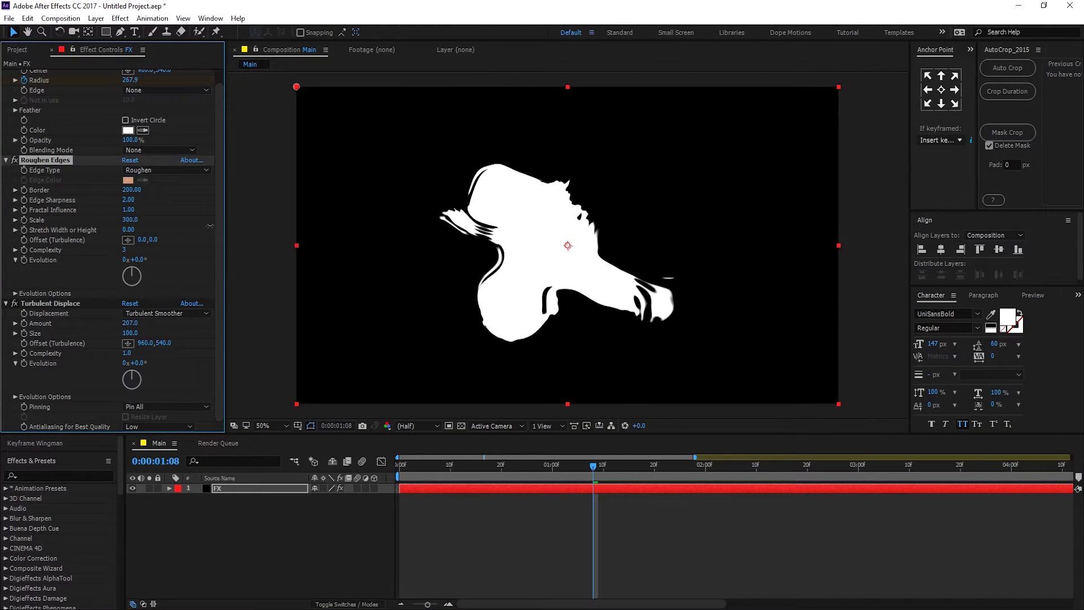
left_click_drag(452, 468, 608, 467)
- Set the Turbulent Displace amount to 115 and its size to 23, and scrub through the animation to check the edge
left_click_drag(128, 324, 82, 328)
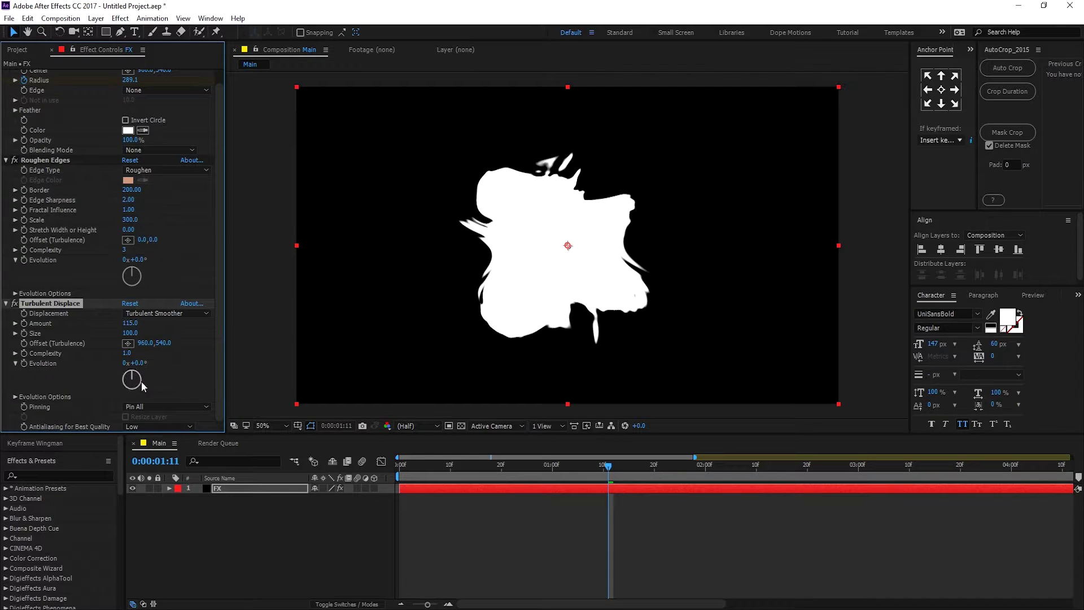
left_click_drag(130, 339, 90, 341)
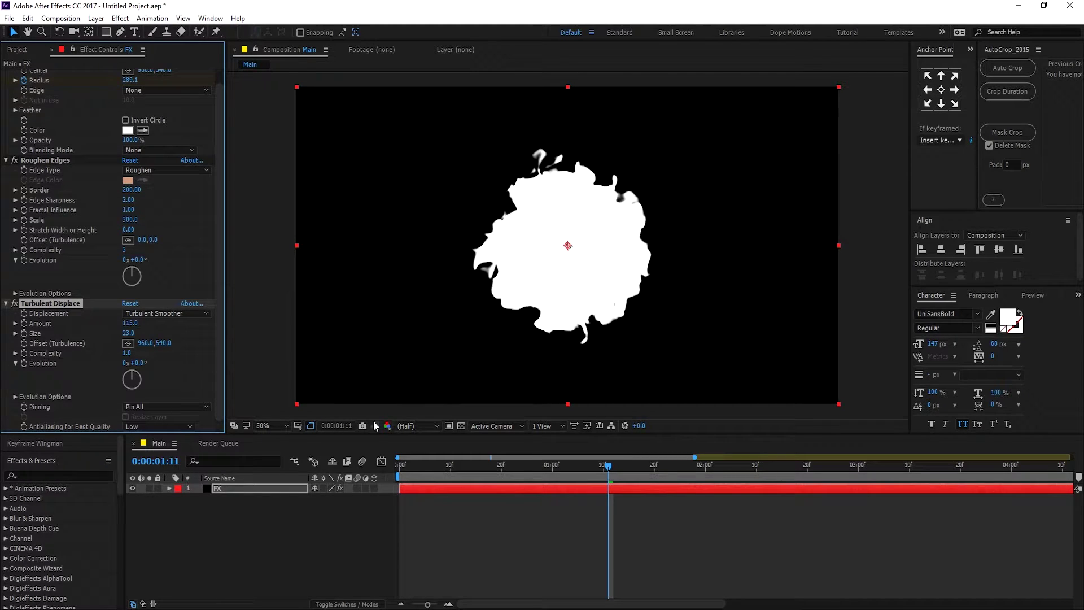
left_click_drag(400, 473, 637, 484)
key("Page_Up")
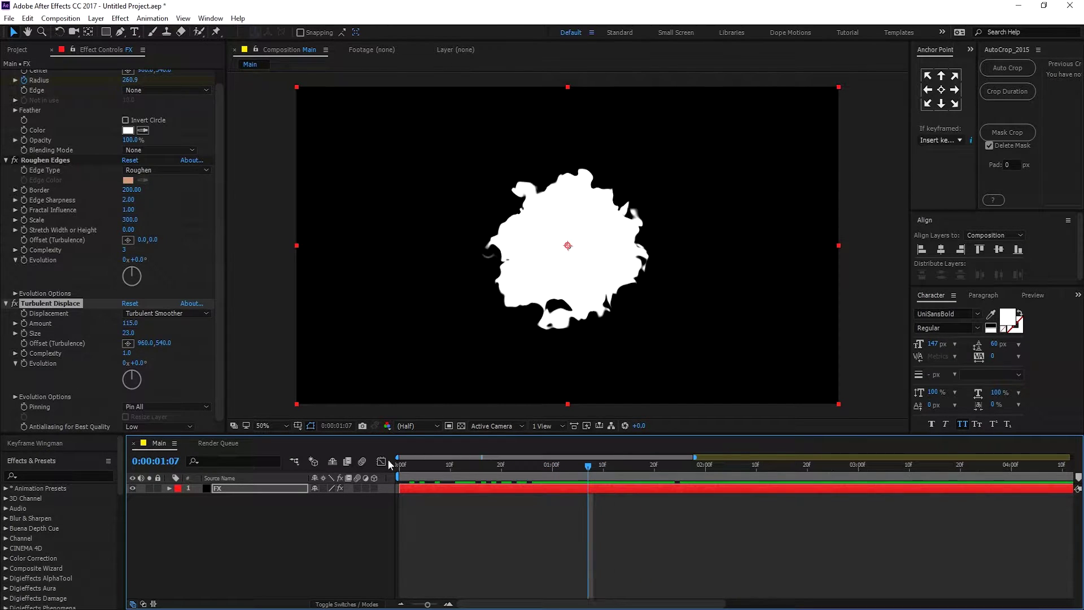
- Set the Turbulent Displace complexity to 3 and scrub through the animation to check the edge detail
left_click(127, 353)
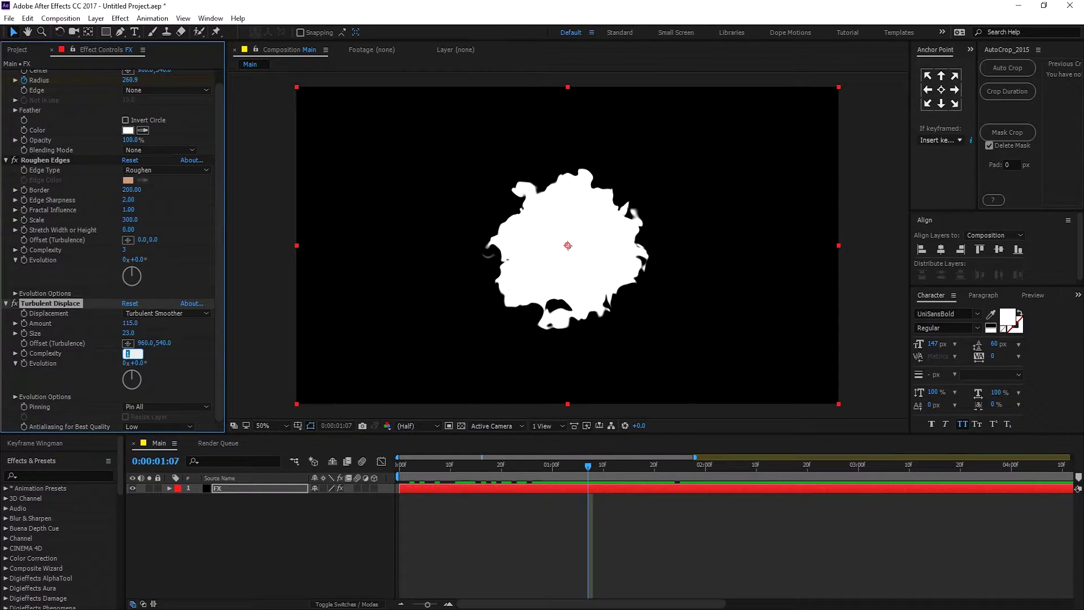
left_click(169, 374)
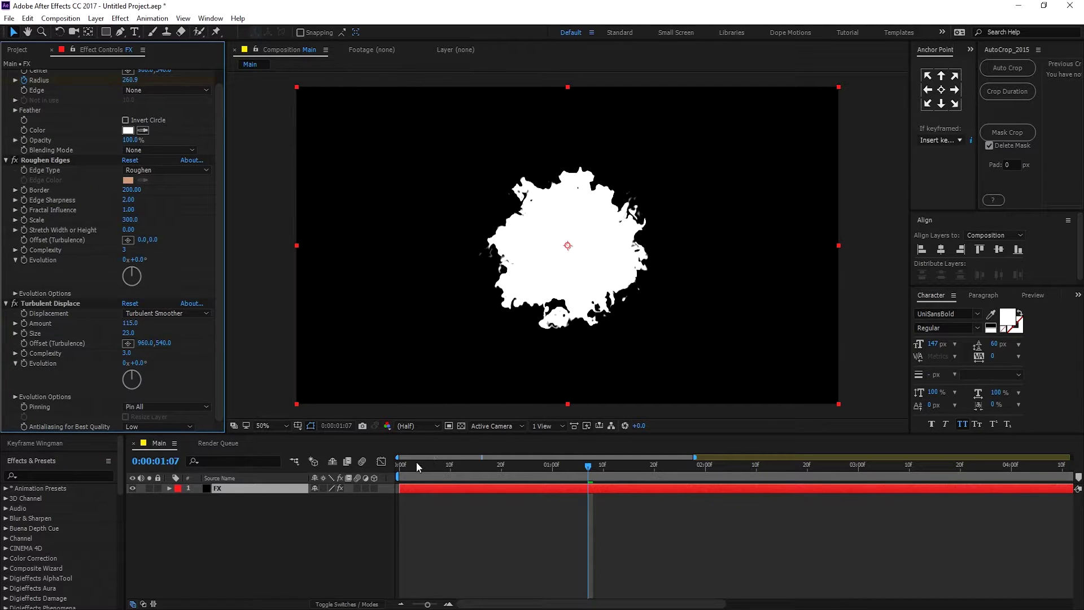
left_click(472, 465)
left_click_drag(473, 467, 634, 476)
- Try High antialiasing on Turbulent Displace, restore it to Low and scrub through the animation
left_click(82, 425)
left_click(145, 425)
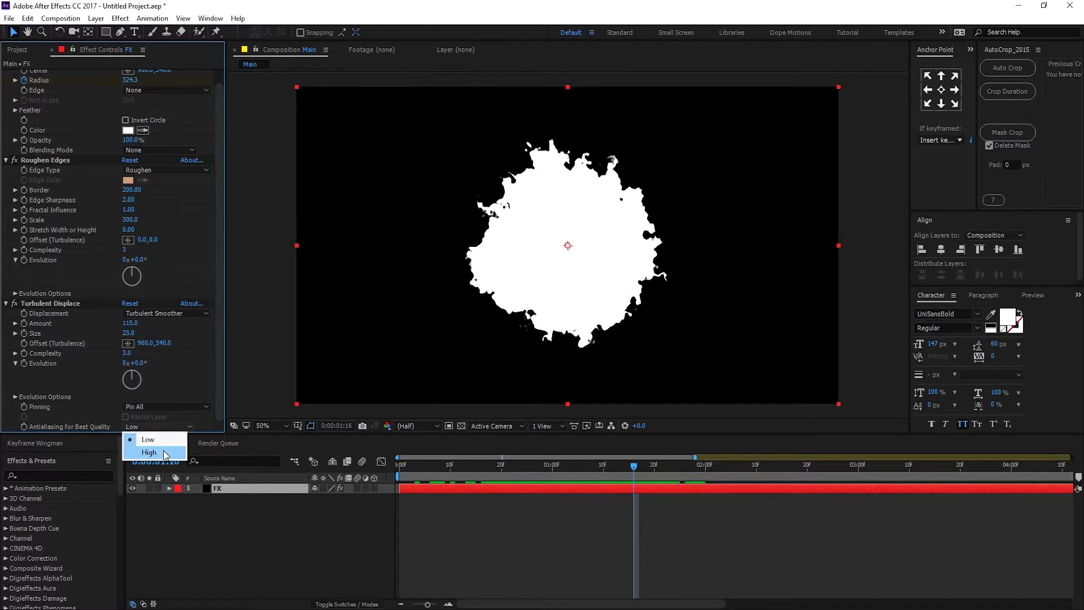
left_click(151, 450)
left_click_drag(418, 464, 464, 464)
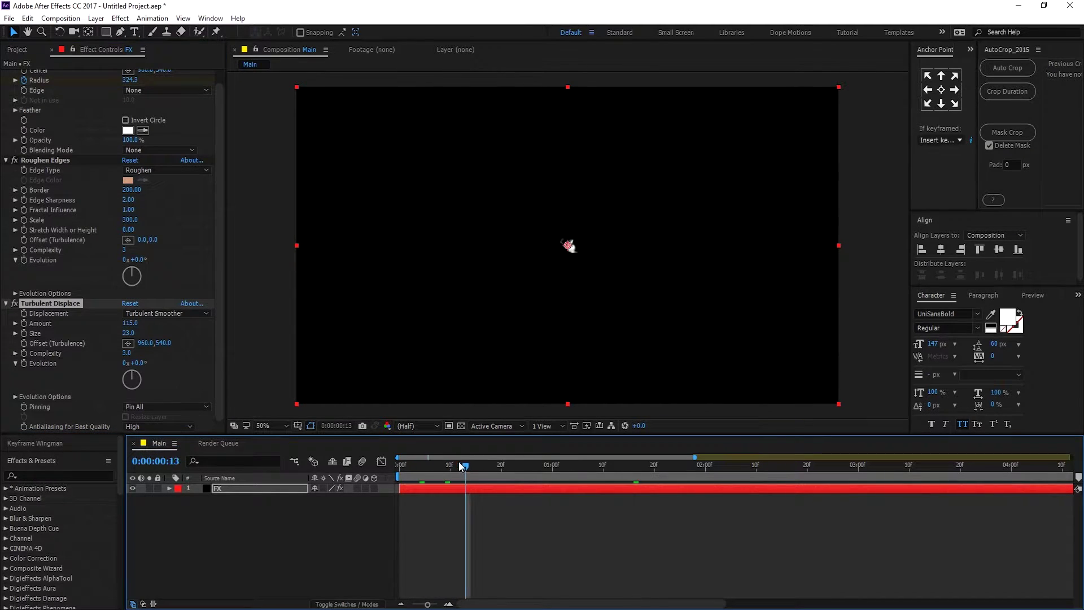
left_click(144, 425)
left_click(147, 437)
left_click_drag(486, 468, 620, 465)
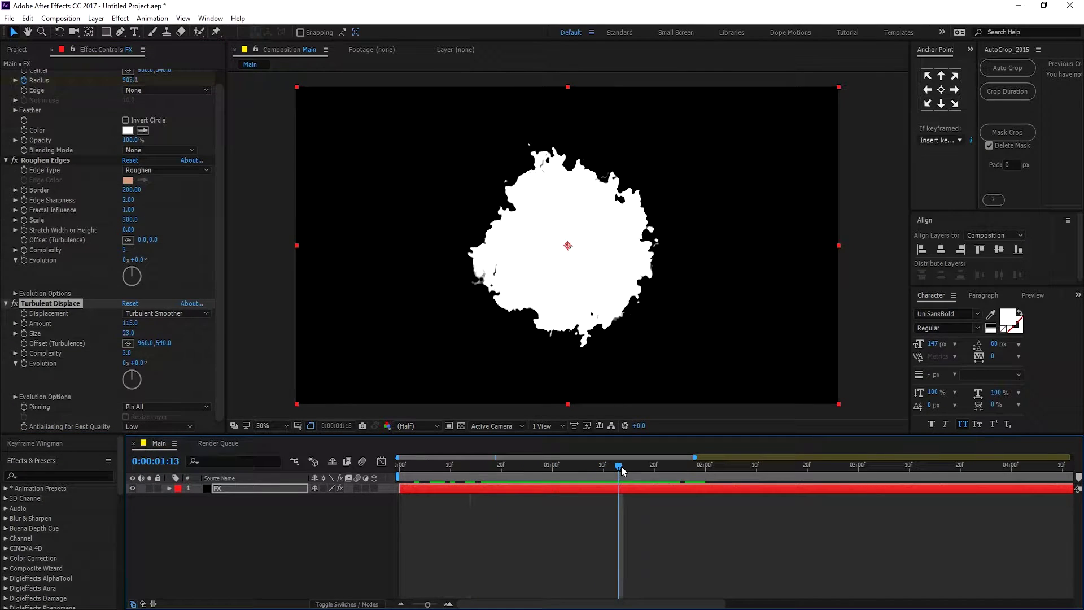
- Try out different Turbulent Displace evolution angles to see the edge move, and reset the evolution to 0
left_click_drag(138, 364, 182, 371)
left_click(145, 364)
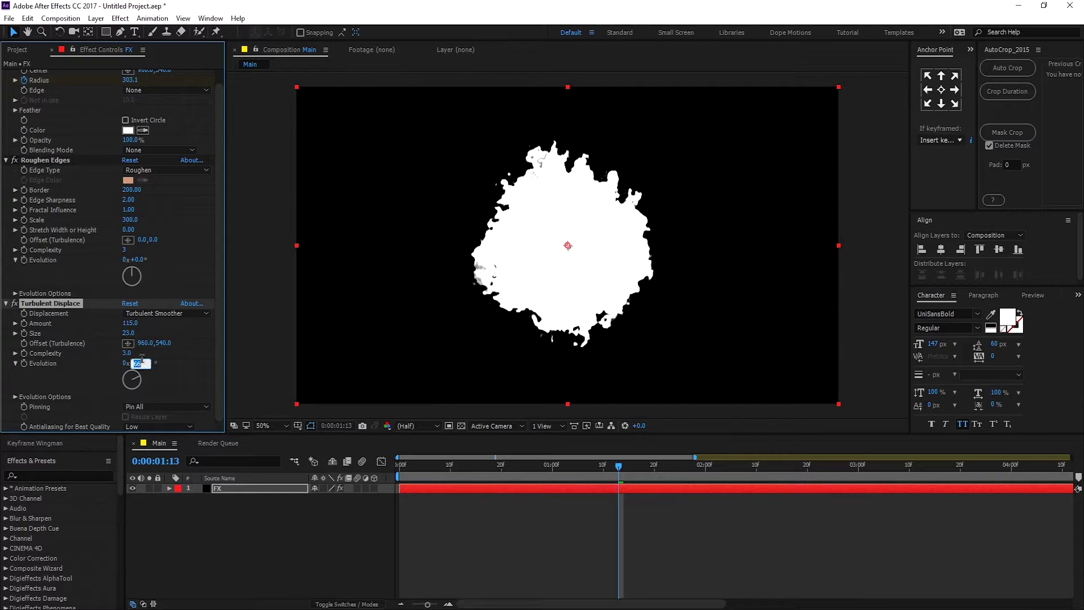
type("0")
left_click(15, 369)
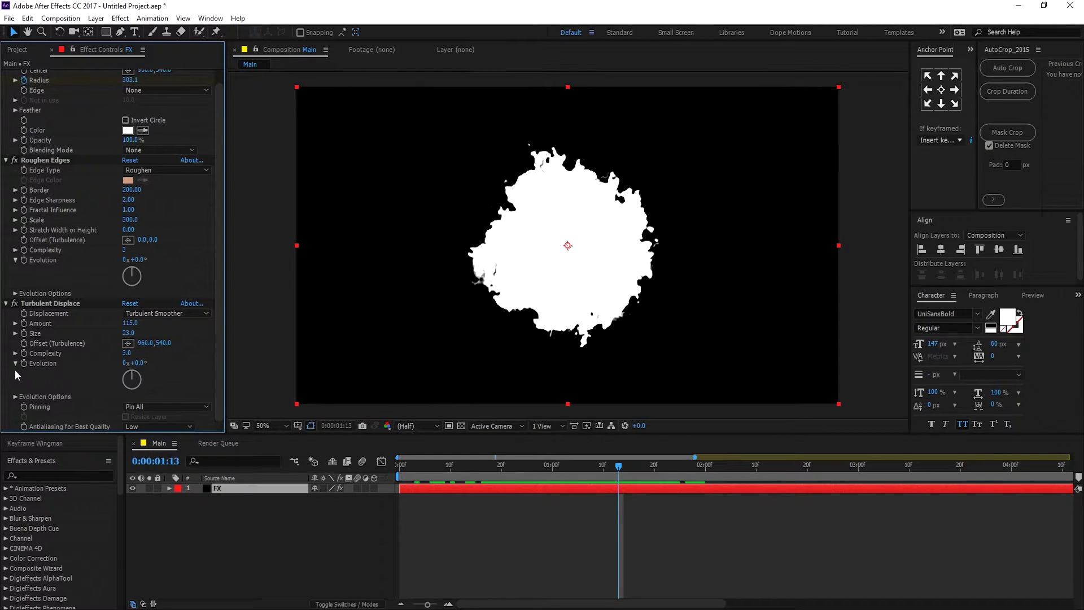
- Add the expression time*200 to the Turbulent Displace evolution and preview the animated edge
left_click(23, 364, "alt")
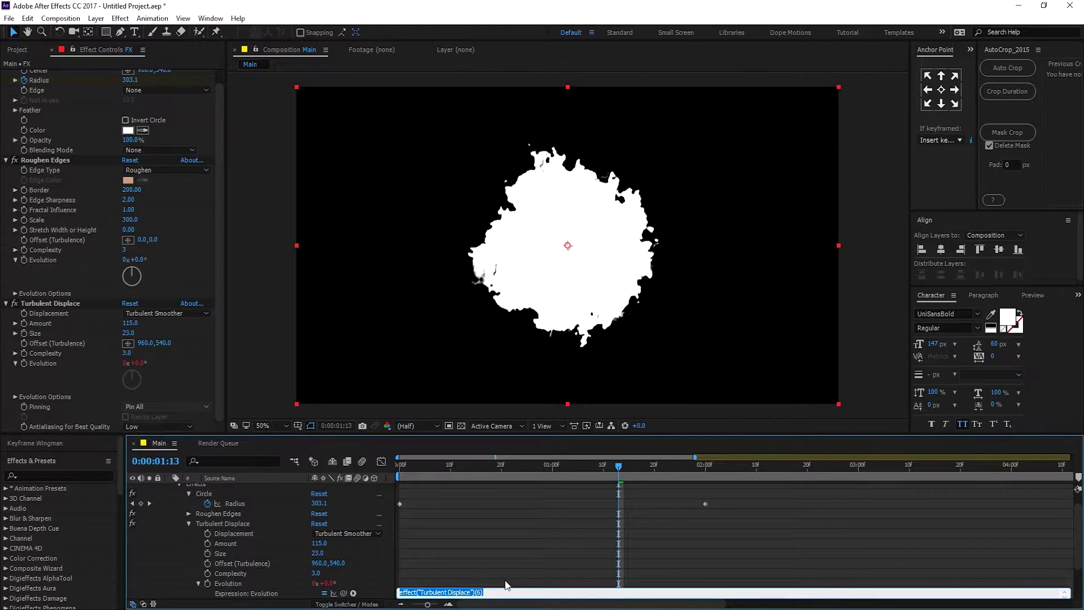
type("time*200")
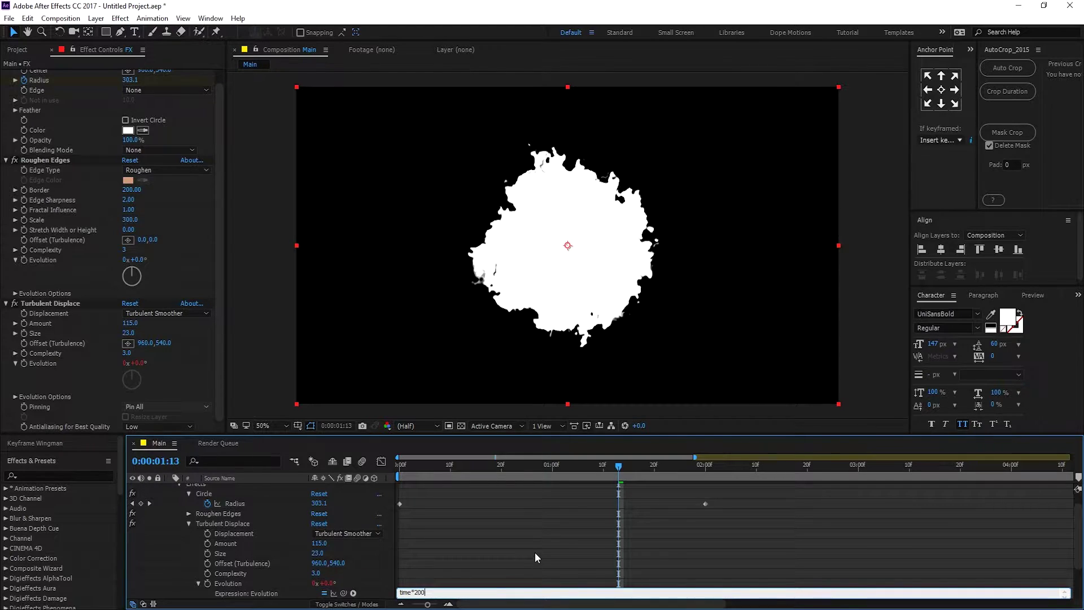
left_click(534, 543)
left_click(390, 467)
key("space")
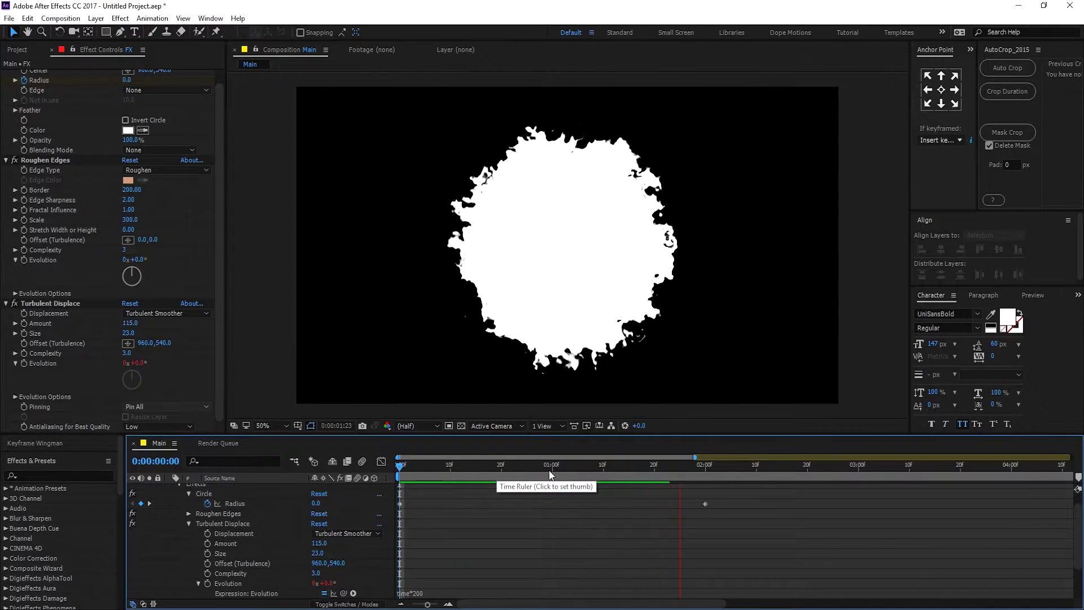
left_click_drag(550, 474, 669, 501)
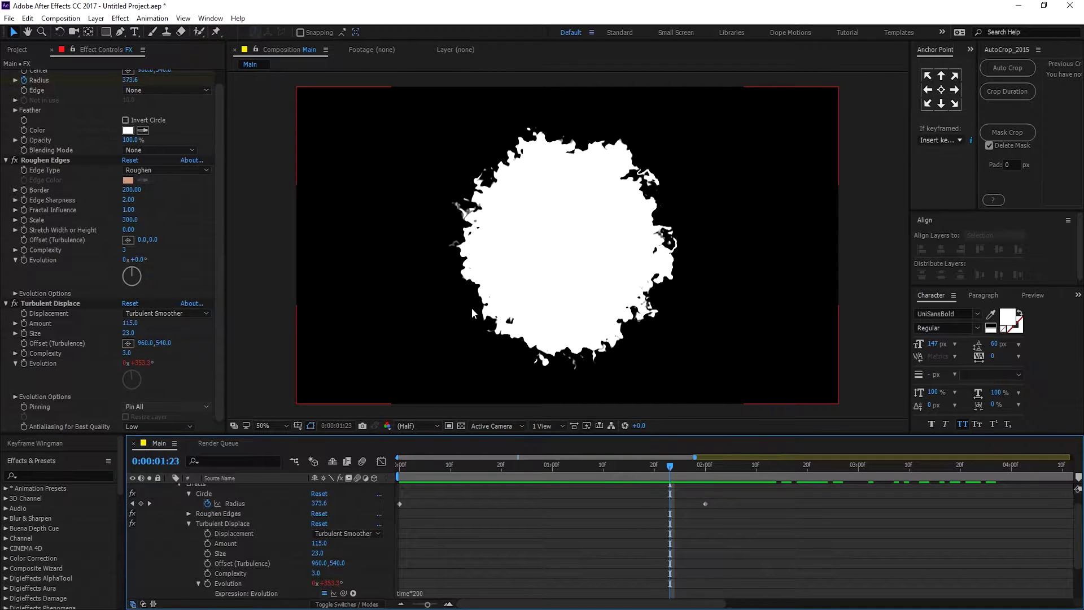
left_click_drag(526, 478, 602, 483)
- Collapse the FX layer's properties and add the Painted Texture image to the Main composition beneath the FX layer
left_click(187, 479)
scroll(174, 506, "up", 1)
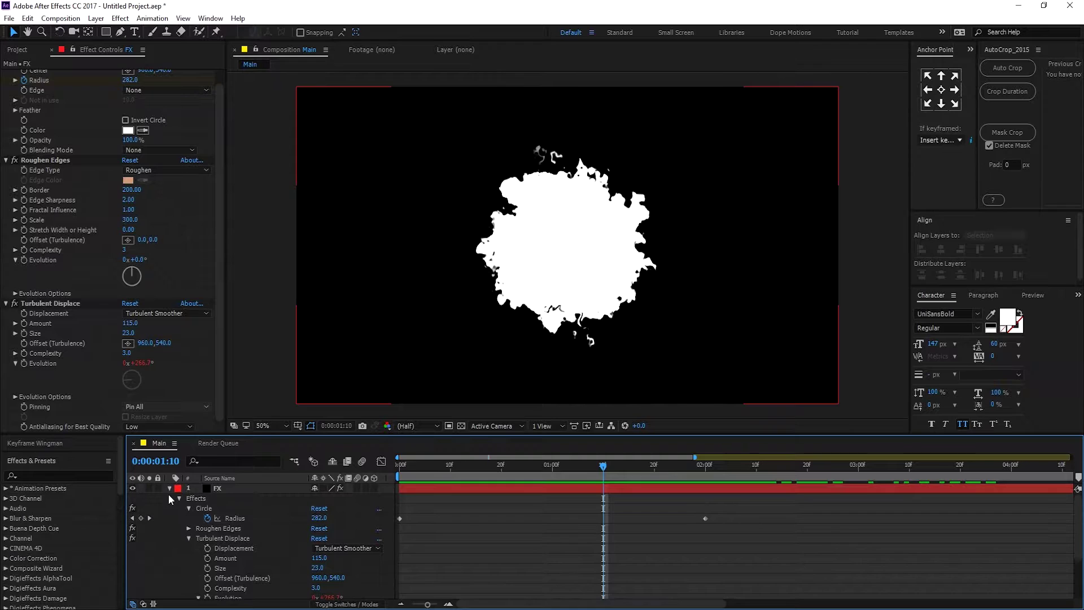
left_click(168, 489)
left_click(20, 50)
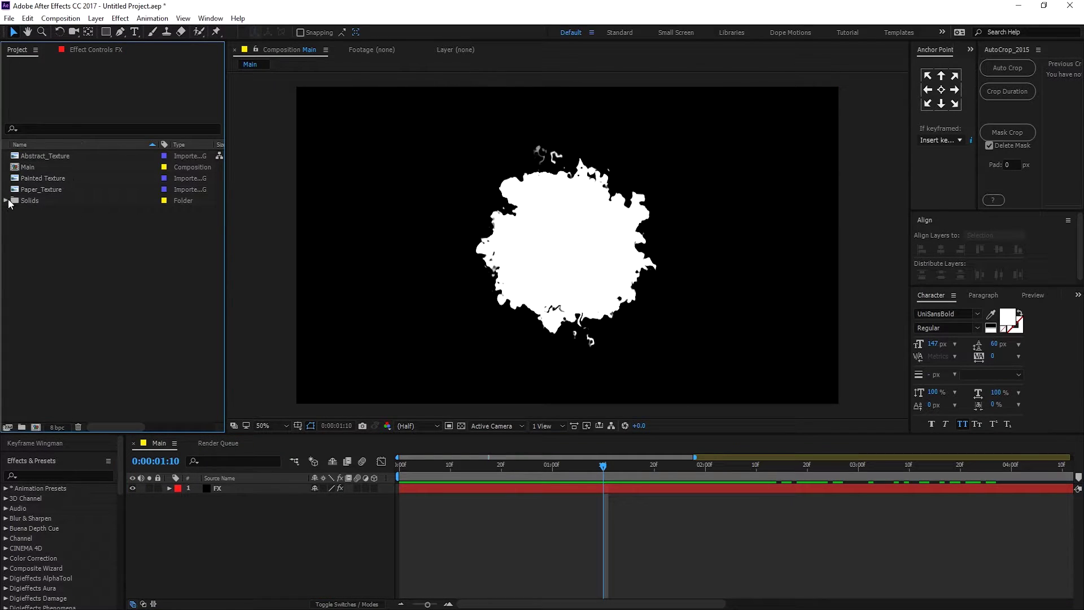
left_click(36, 191)
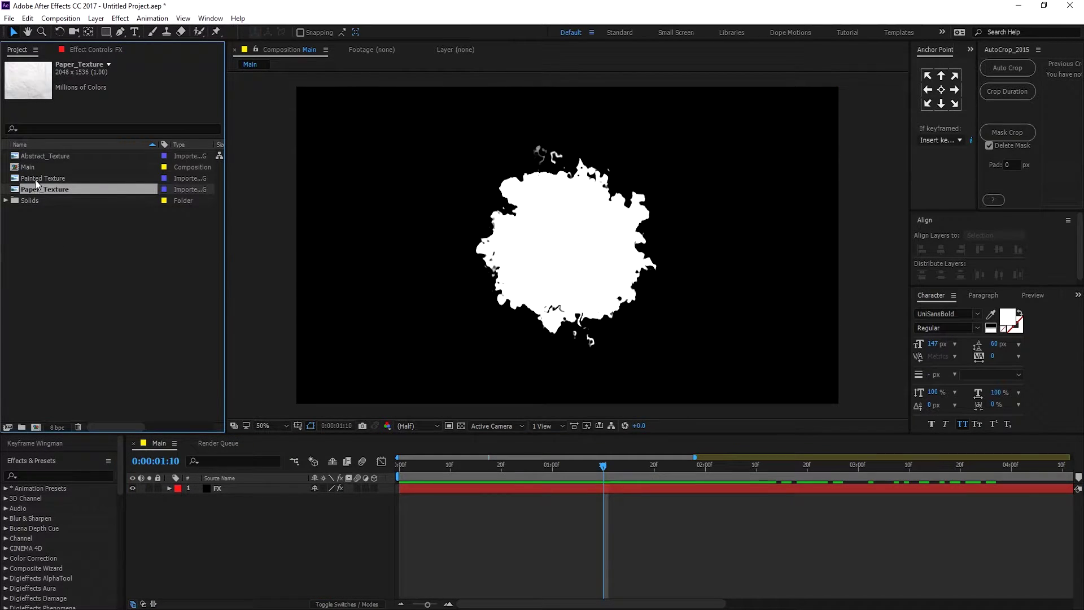
left_click(40, 179)
mouse_move(43, 178)
left_mouse_down()
mouse_move(178, 513)
mouse_move(226, 488)
left_mouse_up()
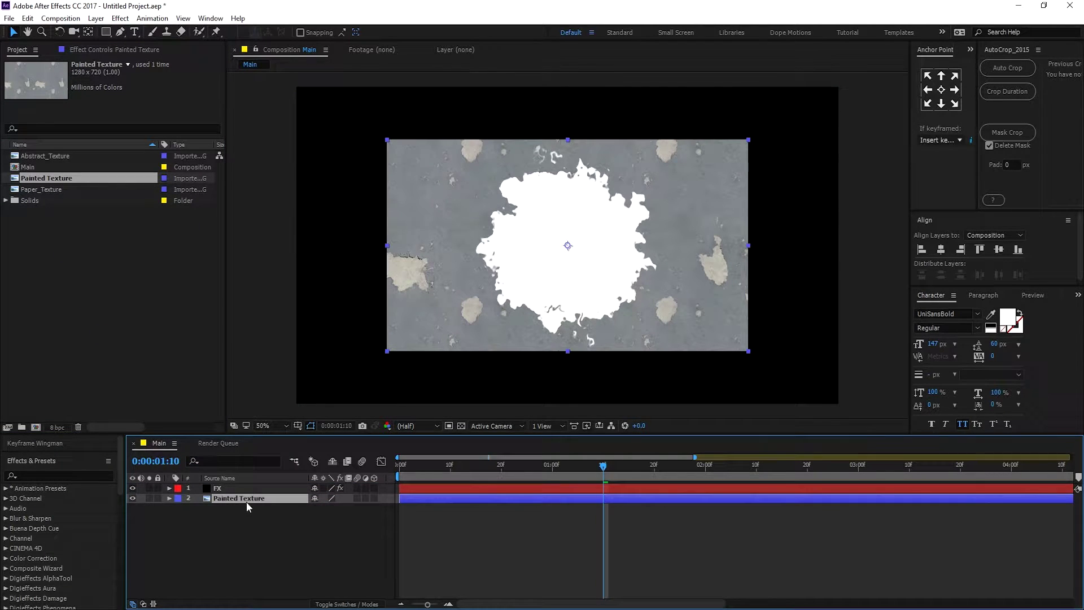
- Set the Painted Texture layer's track matte to Alpha so it uses the FX layer, and preview the reveal
left_click(143, 603)
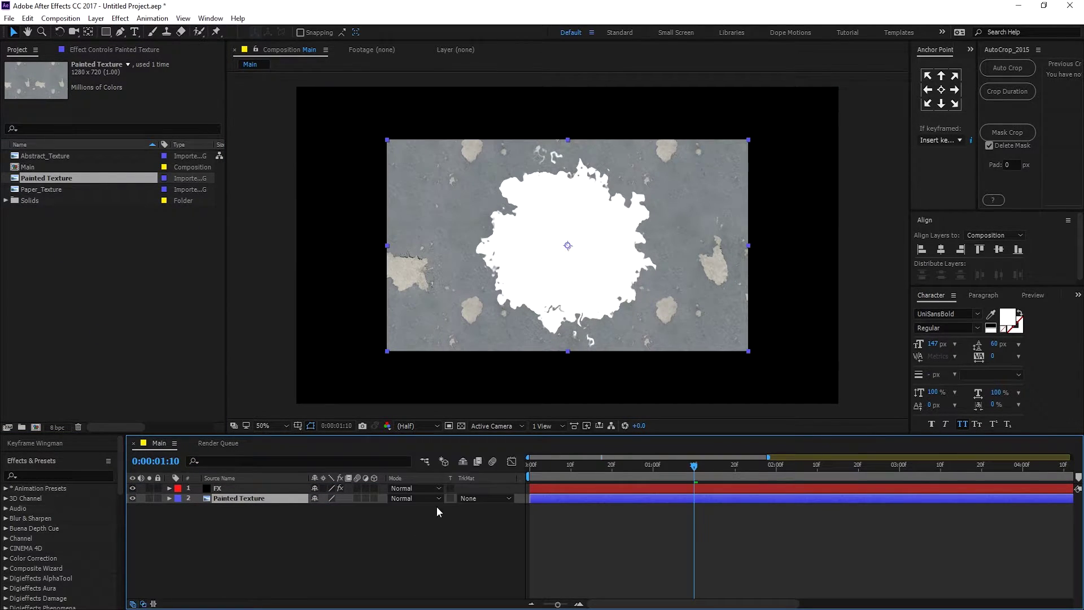
left_click(474, 498)
left_click(502, 528)
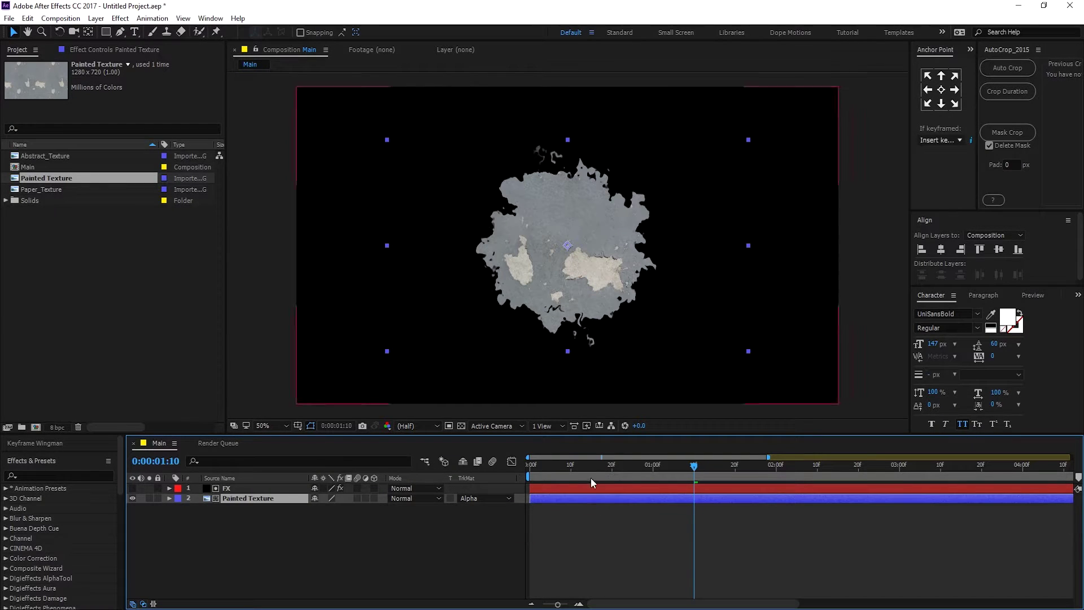
left_click_drag(580, 473, 788, 500)
key("space")
- Scale the Painted Texture layer to 142%, scrub through the reveal and collapse the layer's properties
key("s")
left_click_drag(348, 513, 372, 515)
left_click_drag(591, 464, 728, 482)
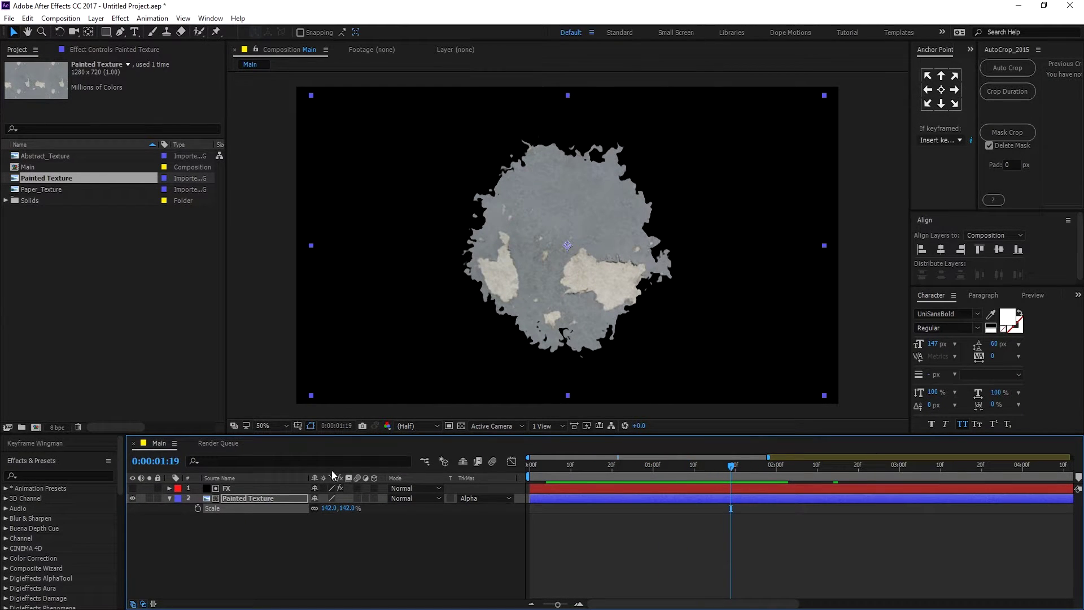
left_click(170, 498)
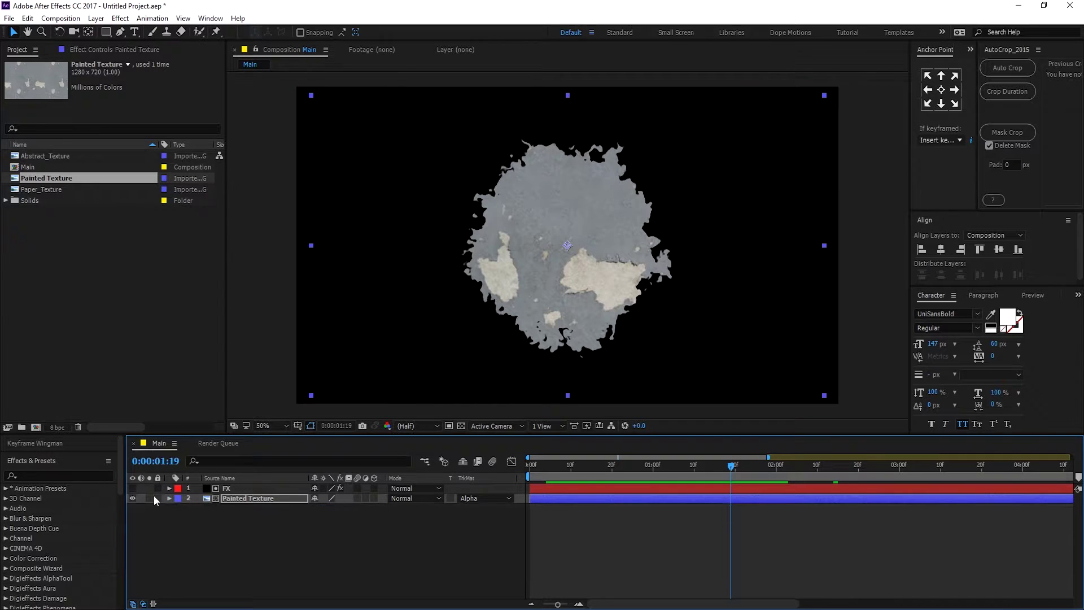
right_click(222, 536)
mouse_move(294, 408)
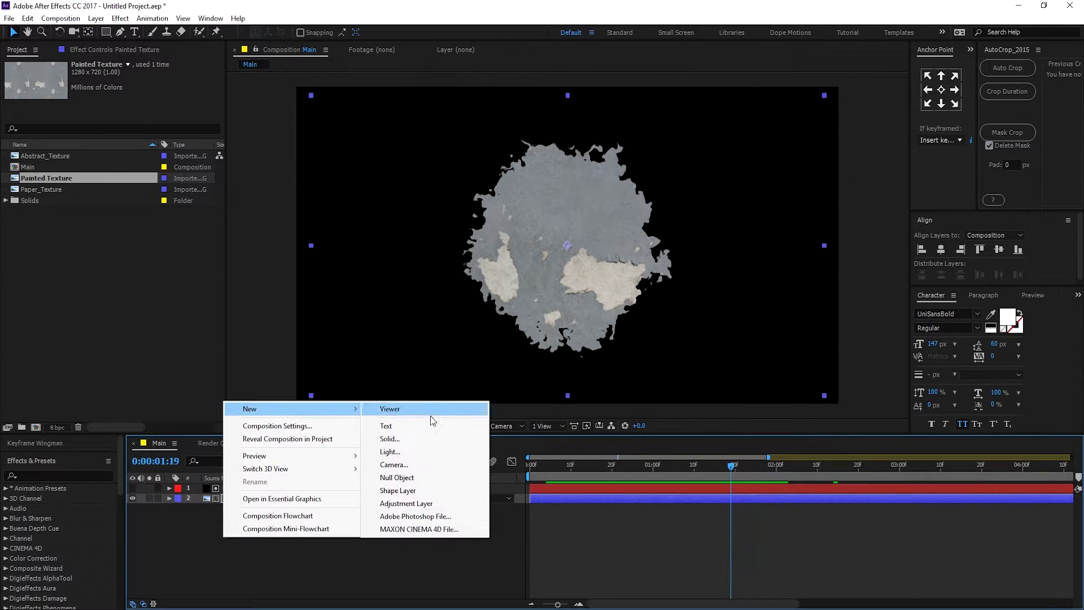
left_click(416, 503)
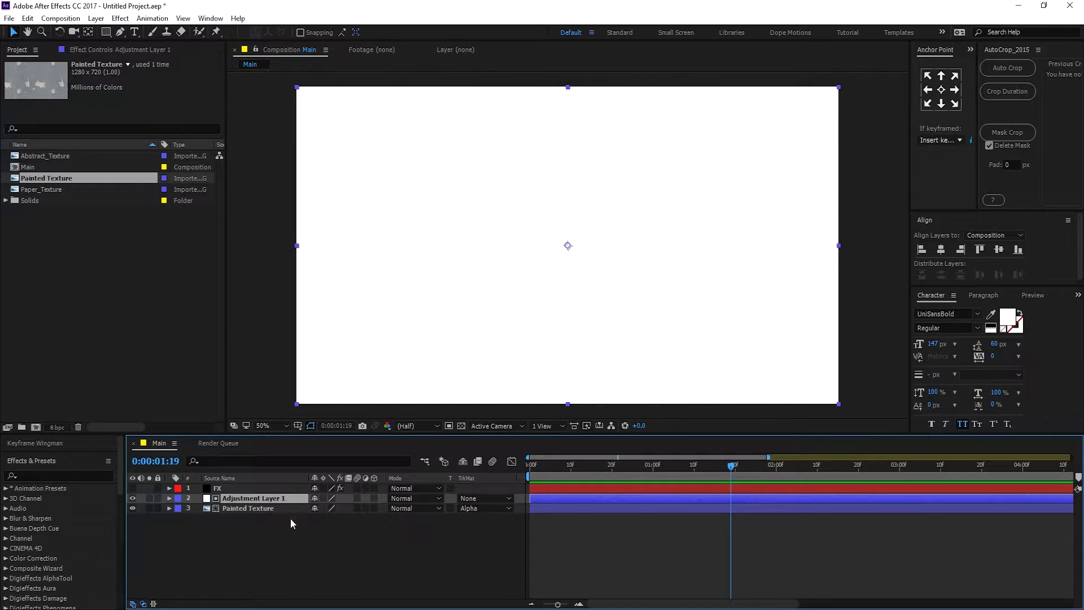
key("Delete")
- Create an adjustment layer above the FX layer and rename it Color
right_click(271, 538)
mouse_move(351, 409)
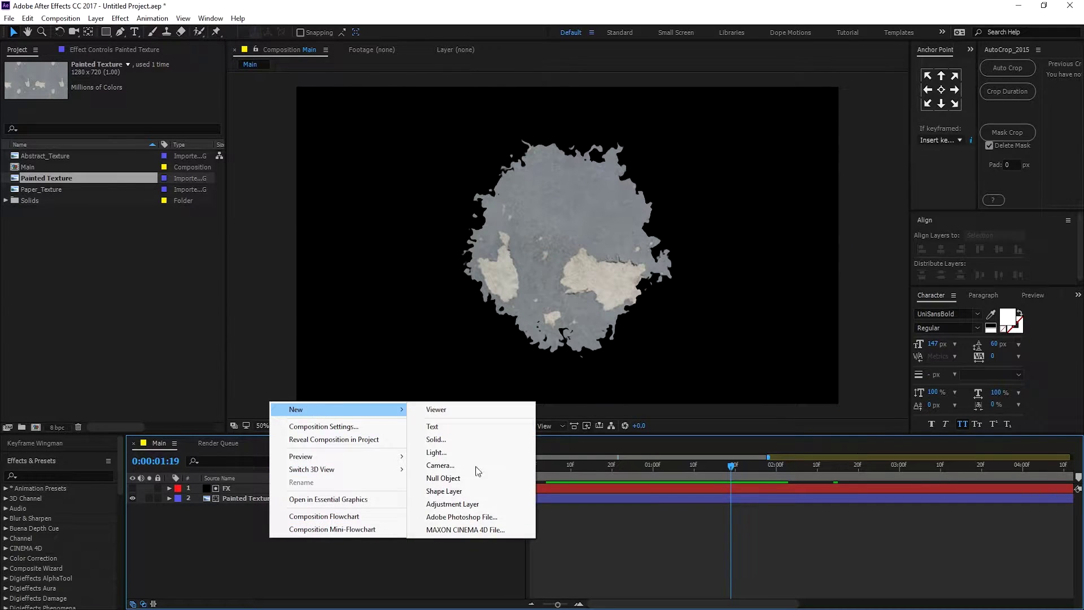
left_click(454, 504)
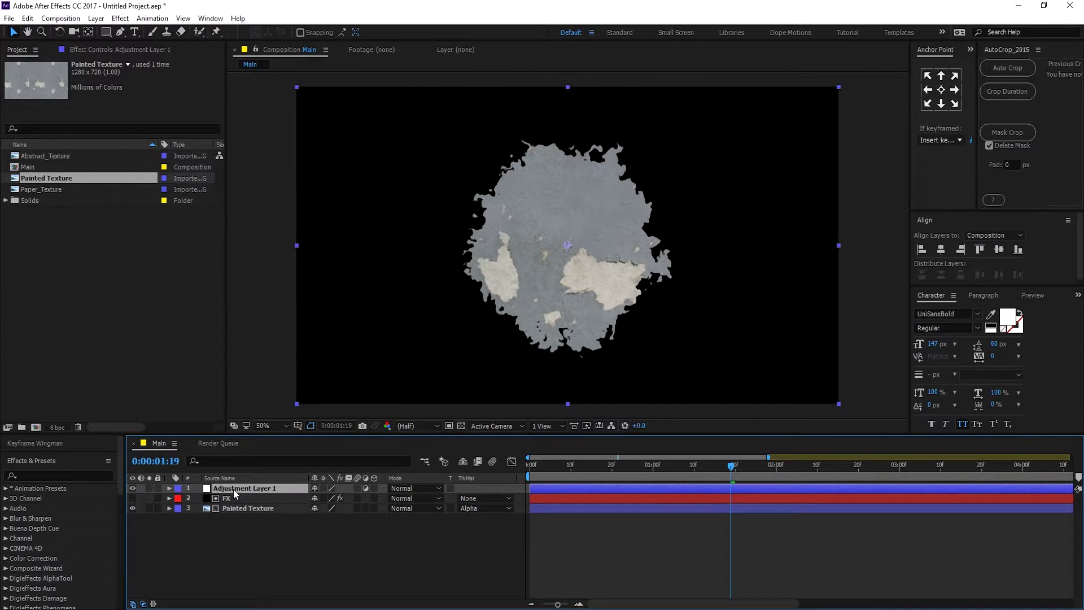
key("Return")
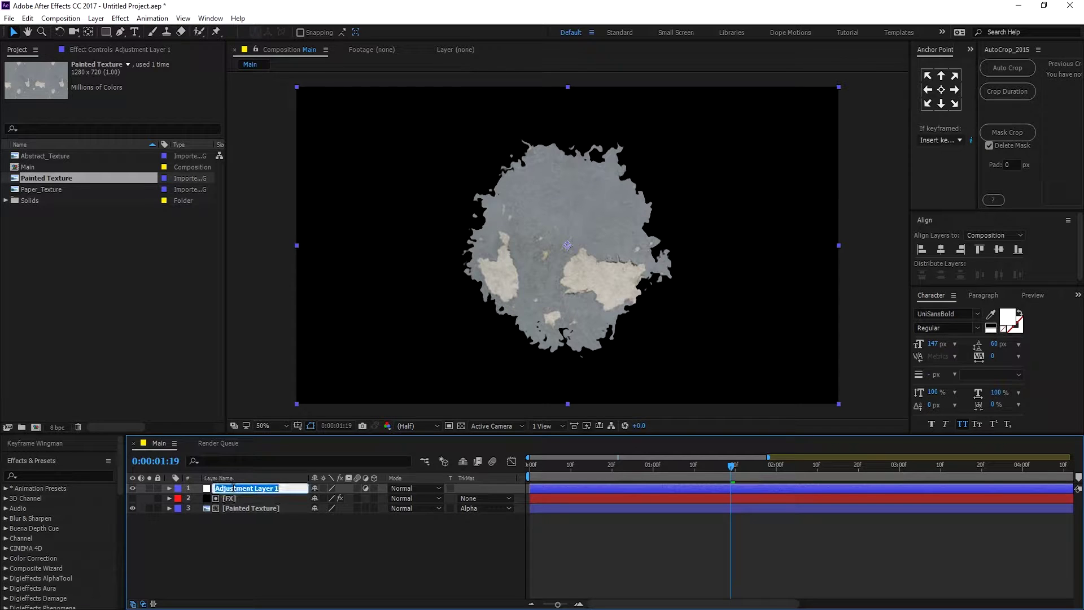
type("Col")
left_click(215, 553)
left_click(225, 479)
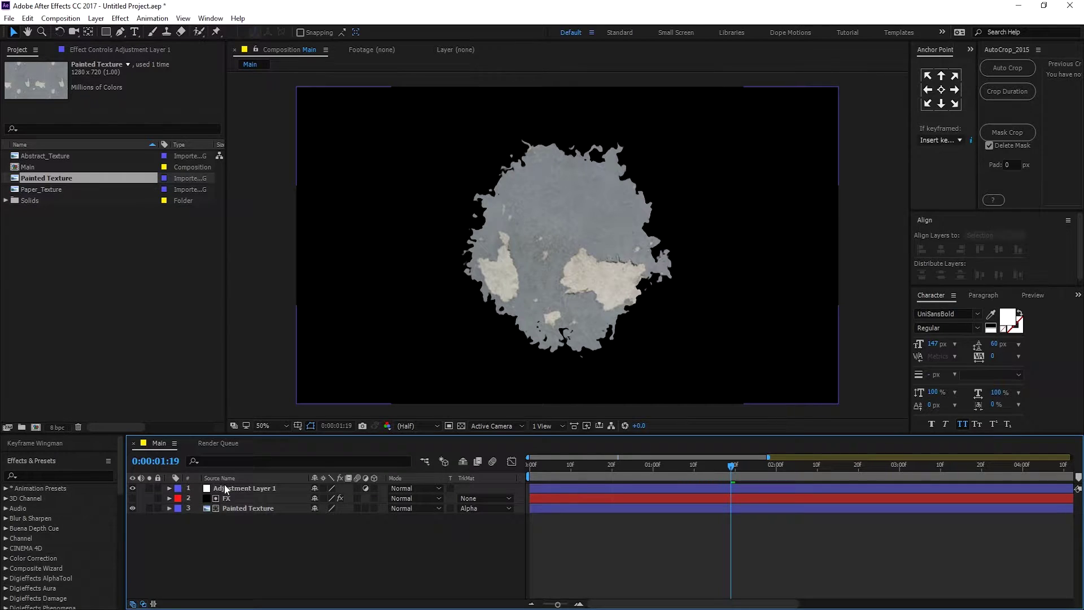
- Apply the Fractal Noise effect to the Color adjustment layer and set its fractal type to Small Bumps
left_click(225, 486)
key("ctrl+space")
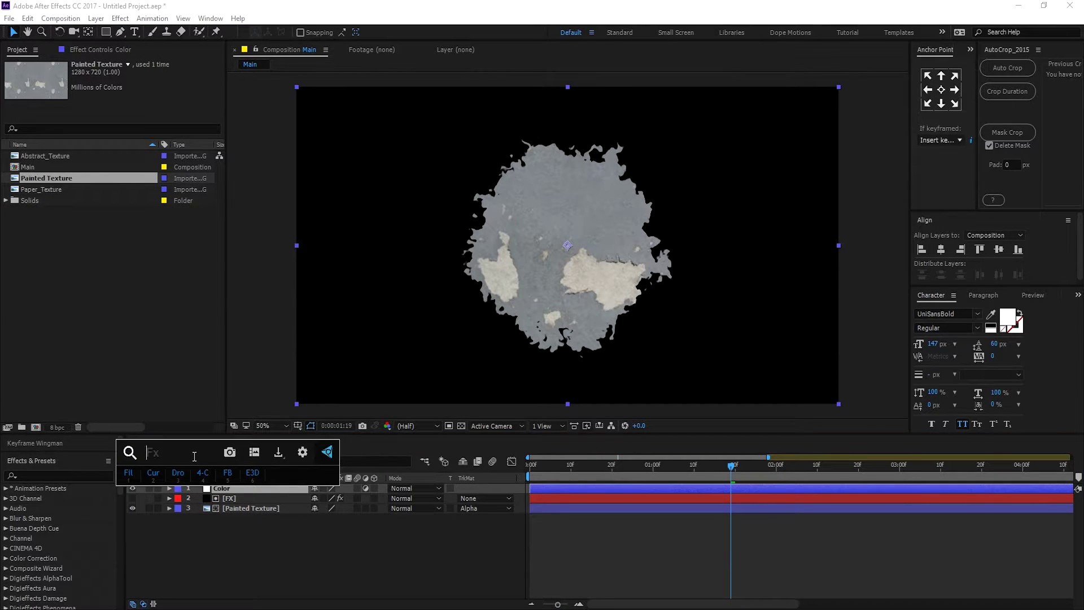
type("fr")
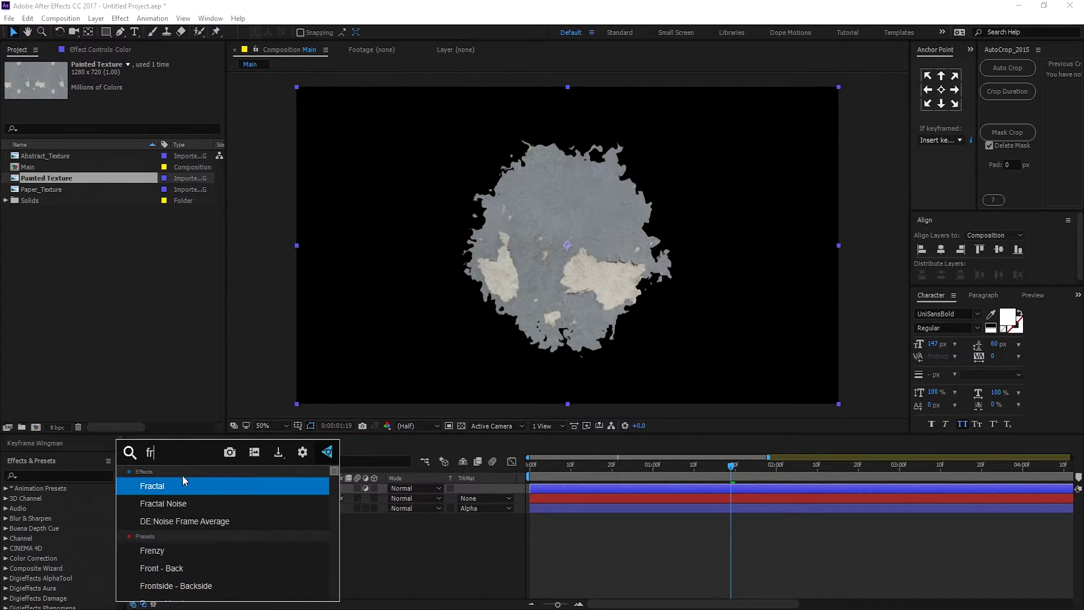
left_click(175, 503)
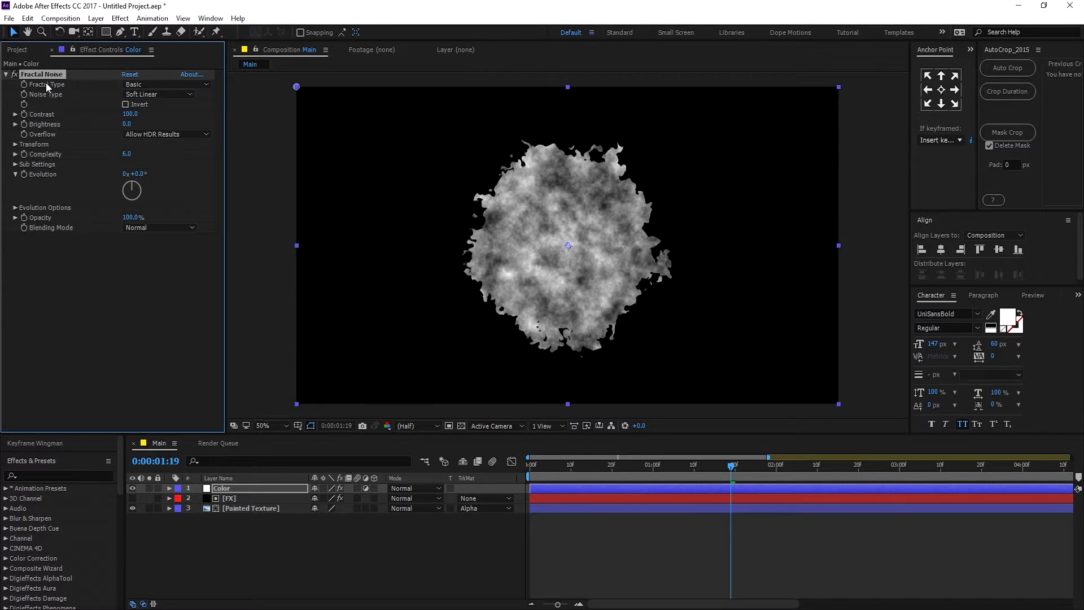
left_click(137, 86)
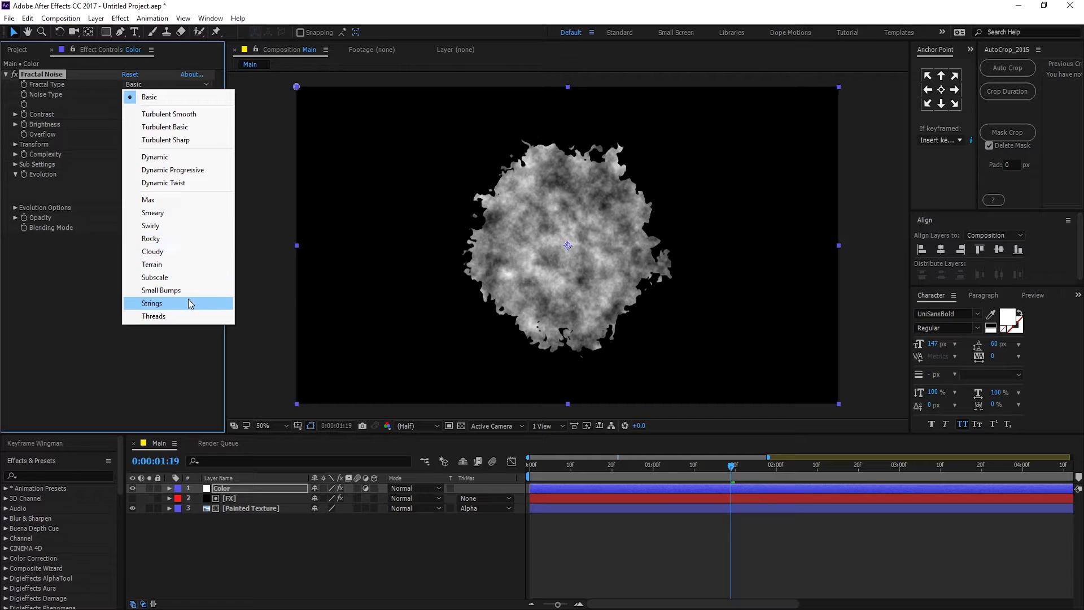
left_click(182, 290)
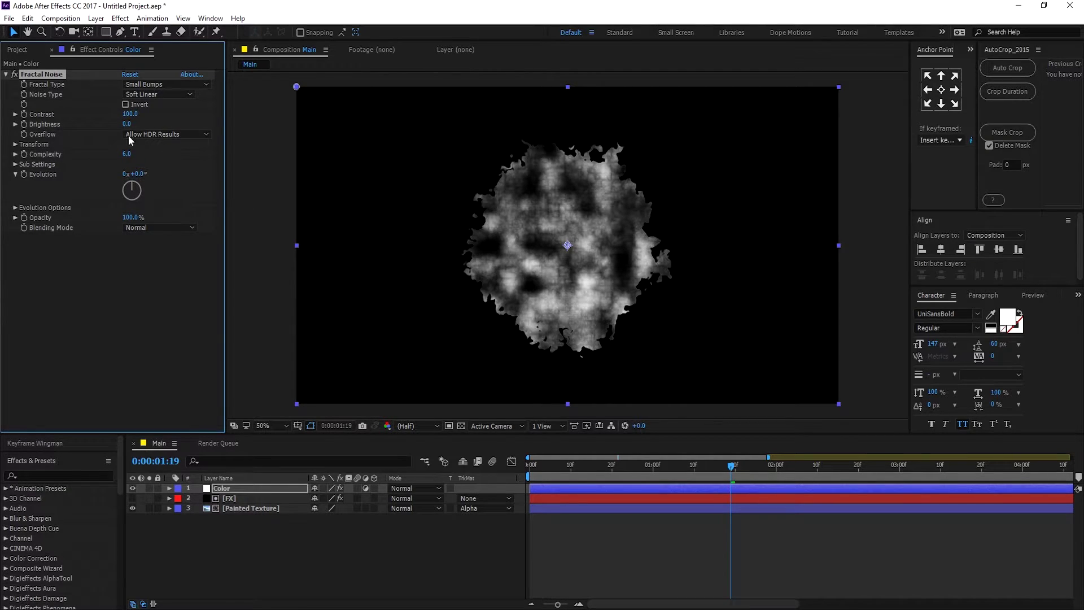
- Set the contrast of the Color layer's Fractal Noise effect to 59
left_click(129, 113)
type("38")
key("Return")
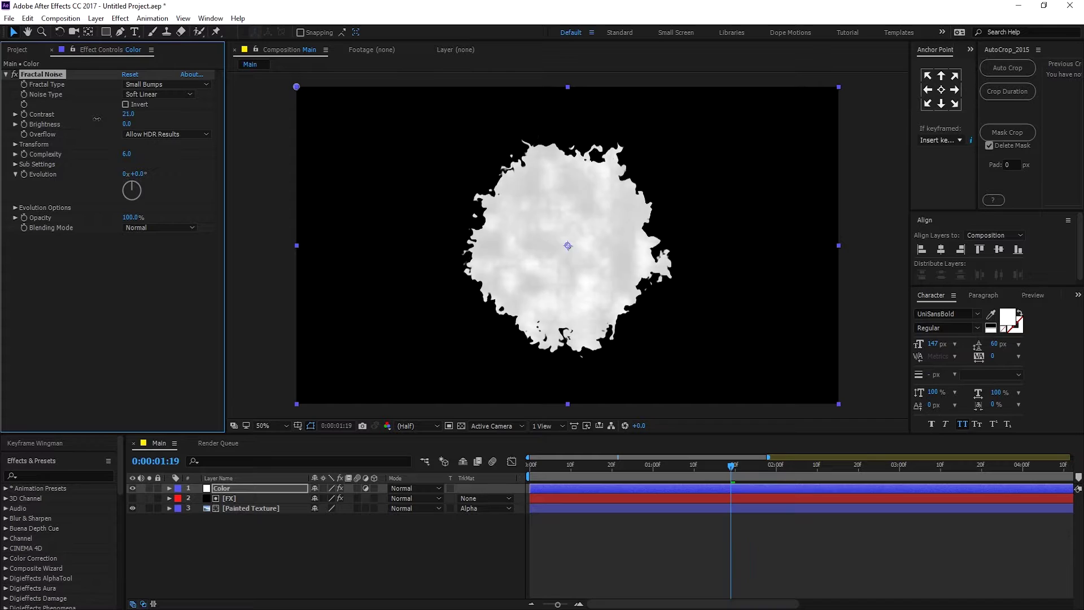
left_click(129, 113)
type("40")
key("Return")
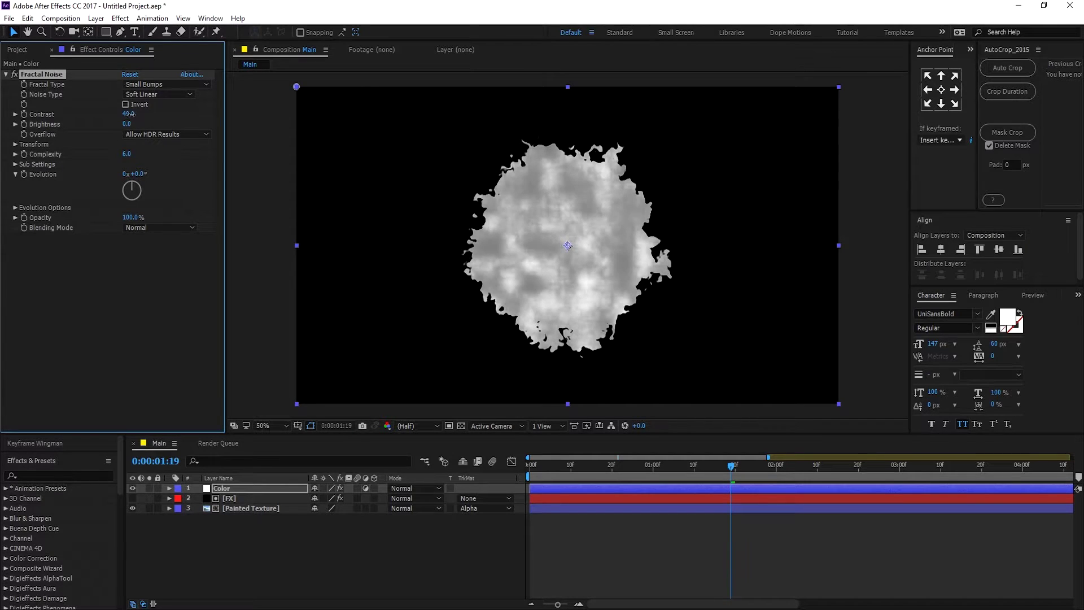
left_click_drag(129, 115, 137, 112)
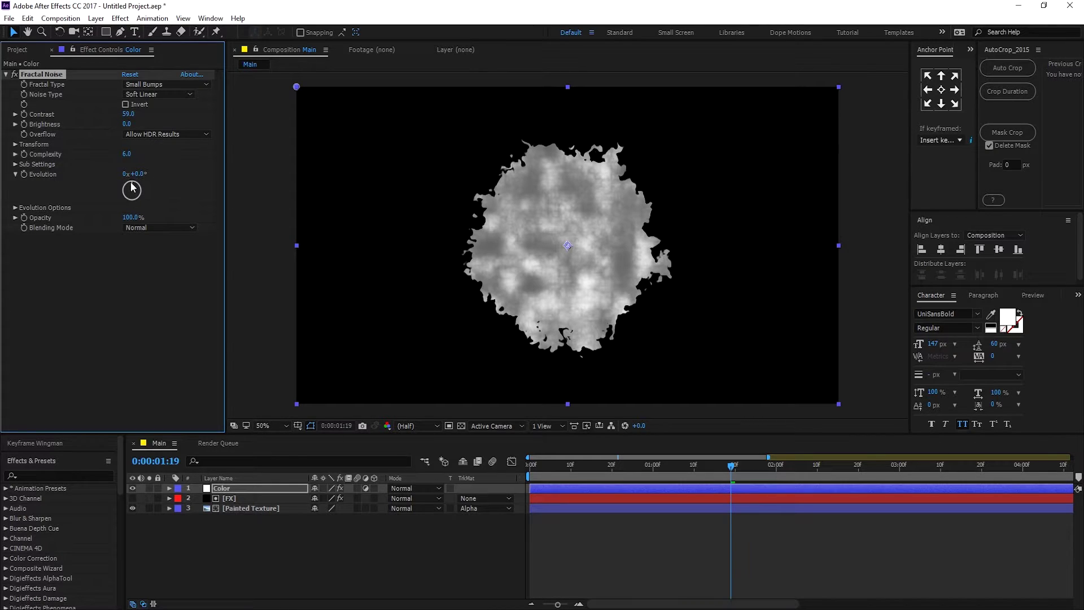
- Set the Fractal Noise complexity to 3 and its evolution to 134°
left_click(129, 159)
mouse_move(127, 153)
left_mouse_down()
mouse_move(114, 156)
mouse_move(124, 162)
left_mouse_up()
left_click(125, 154)
type("3")
left_click(207, 201)
left_click_drag(139, 173, 218, 179)
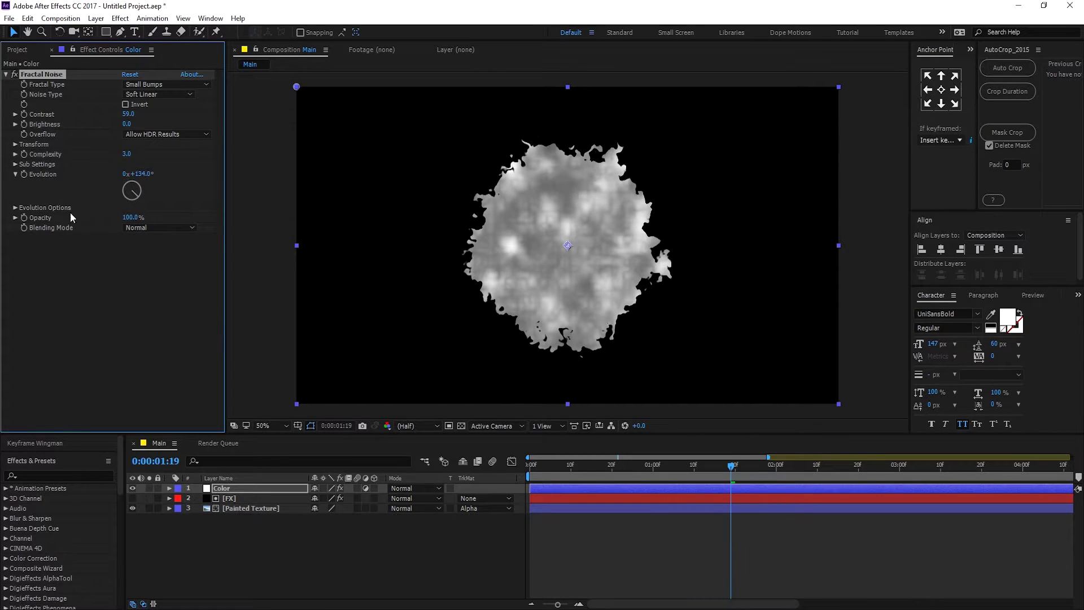
- Lower the Fractal Noise opacity to 30% and scrub through the reveal to check the blended texture
left_click(130, 217)
left_click(139, 248)
left_click_drag(537, 465, 764, 466)
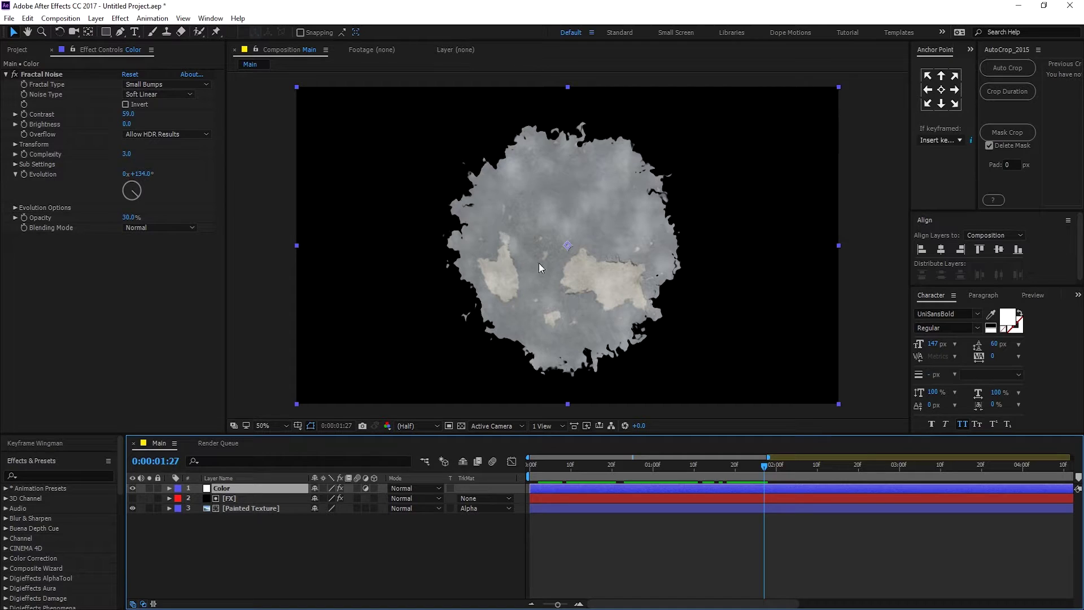
- Apply the CC Toner effect to the Color adjustment layer, keeping its tones on Tritone
left_click(190, 502)
left_click(232, 493)
key("ctrl+space")
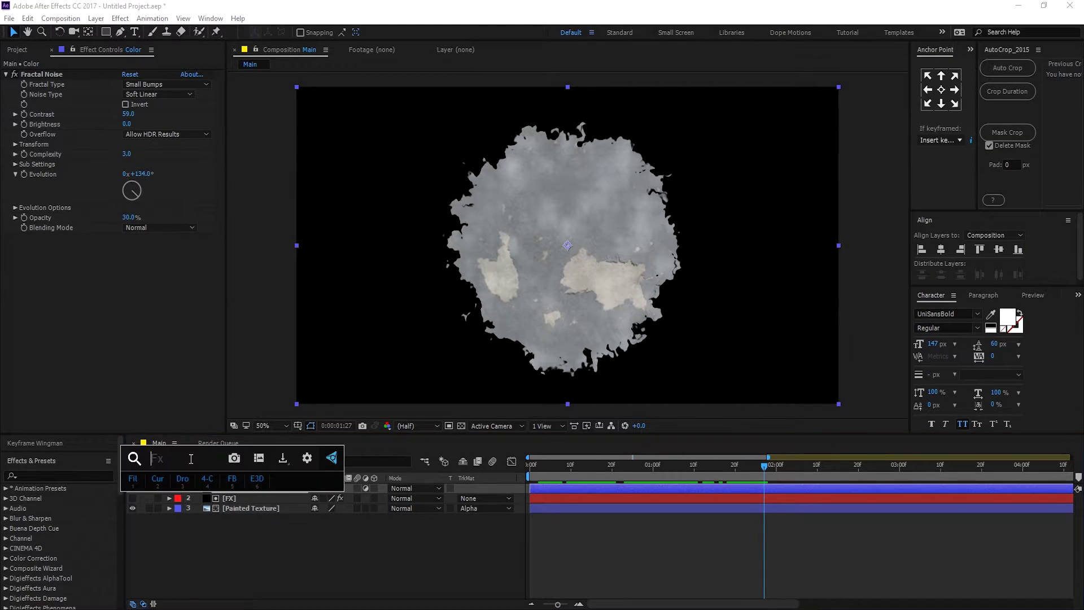
type("cc")
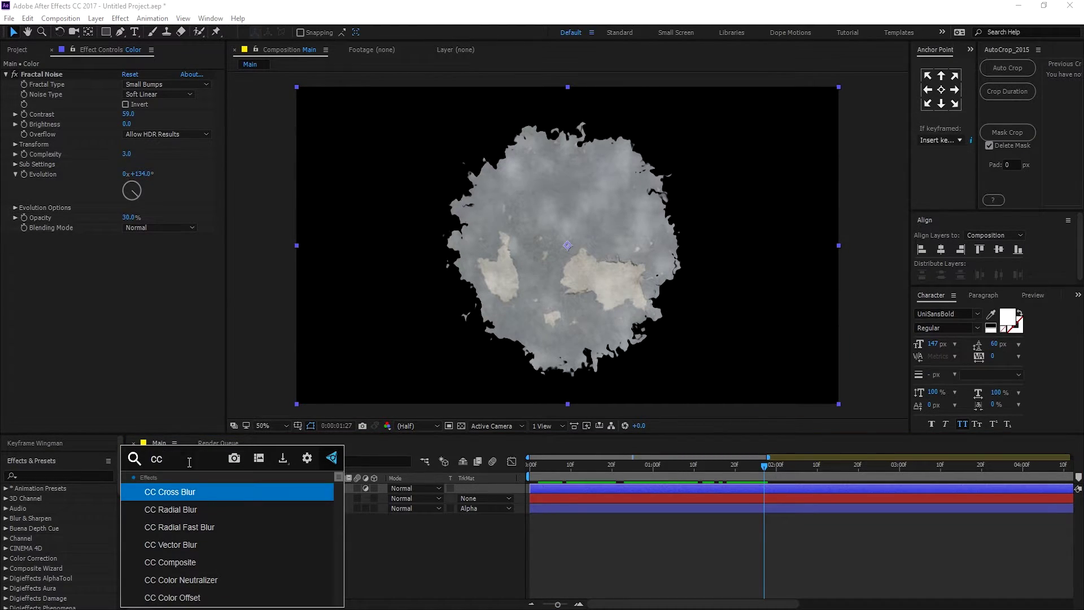
type(" t")
left_click(175, 496)
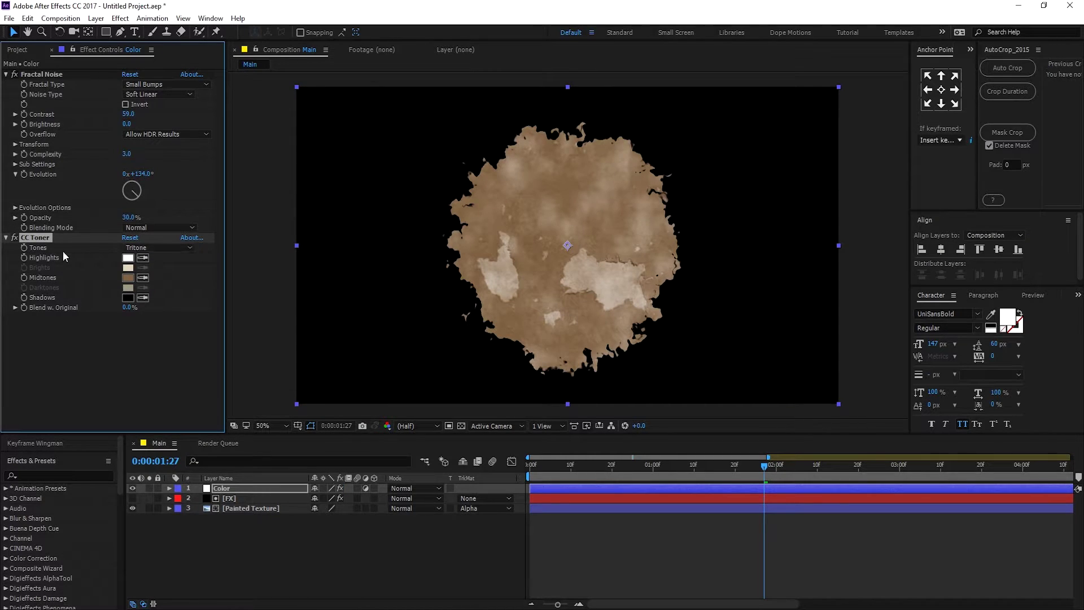
left_click(147, 248)
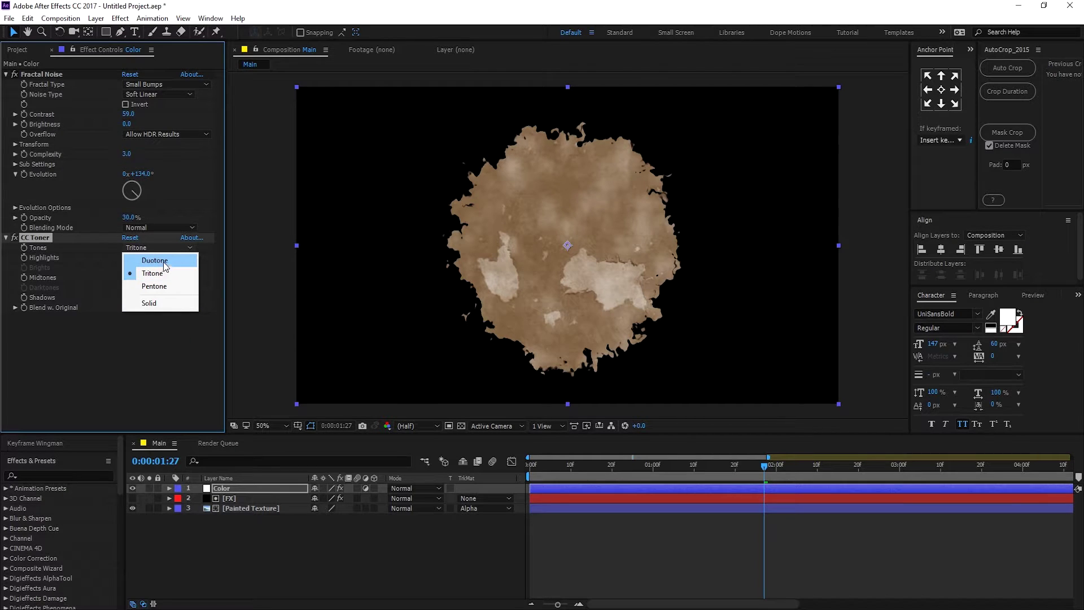
left_click(131, 349)
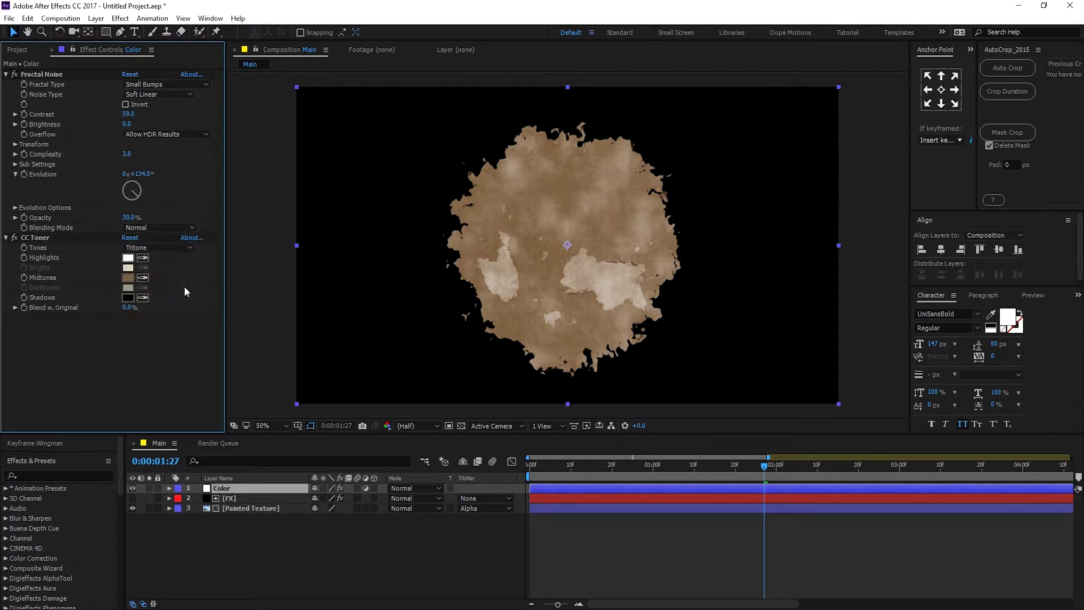
- Set the CC Toner highlights color to light orange FF8B58
left_click(128, 258)
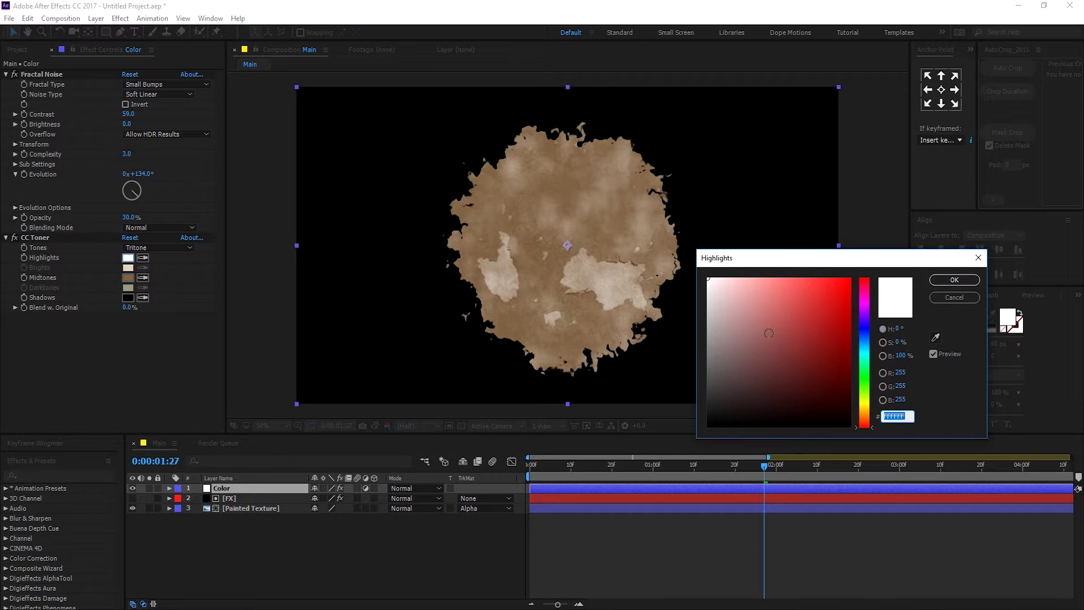
left_click(865, 417)
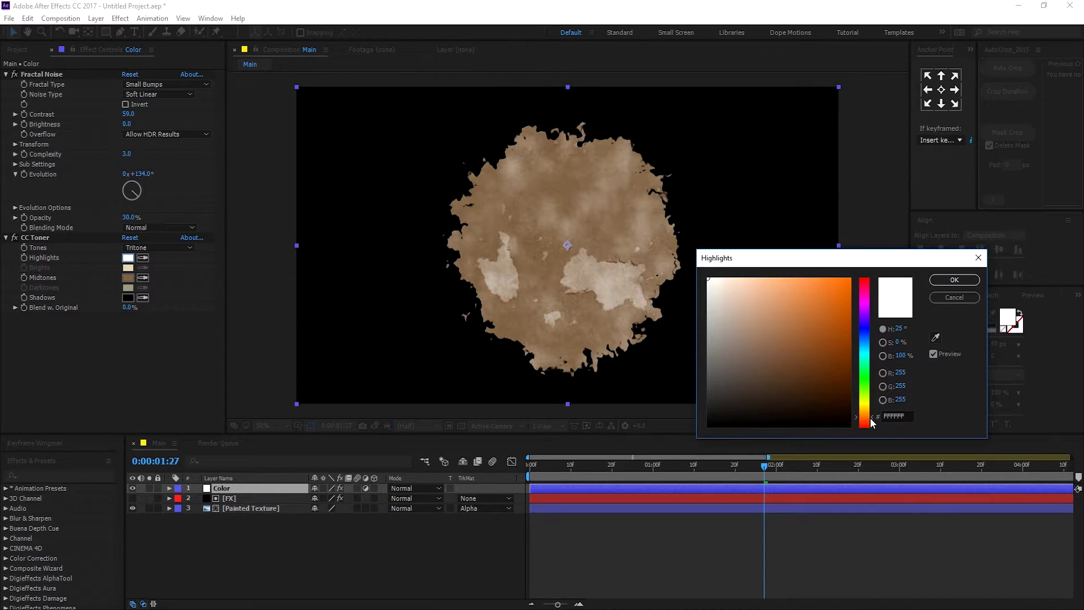
left_click_drag(829, 278, 802, 278)
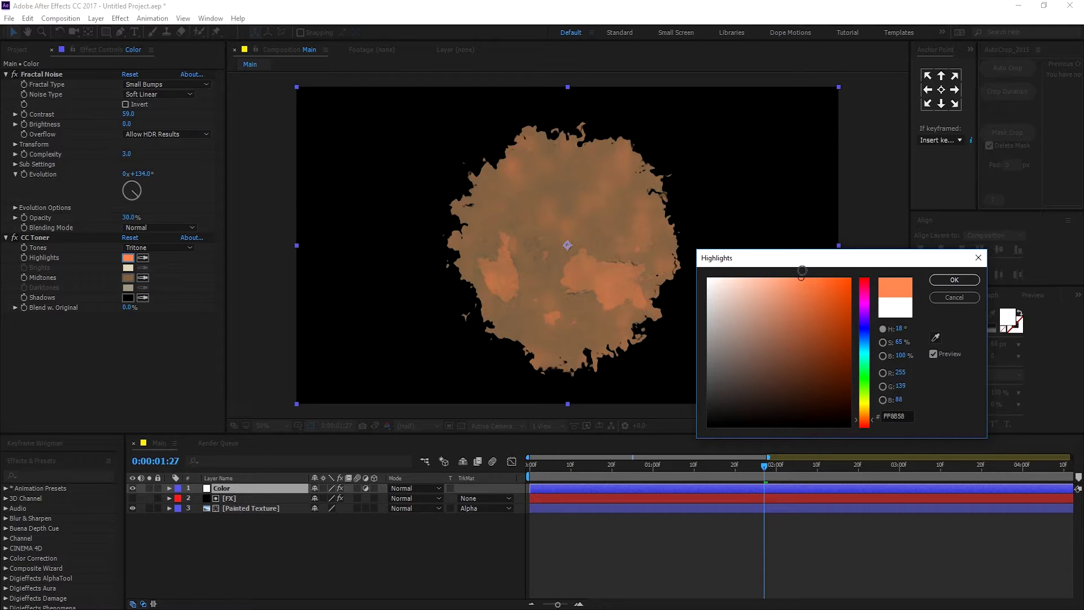
left_click(954, 282)
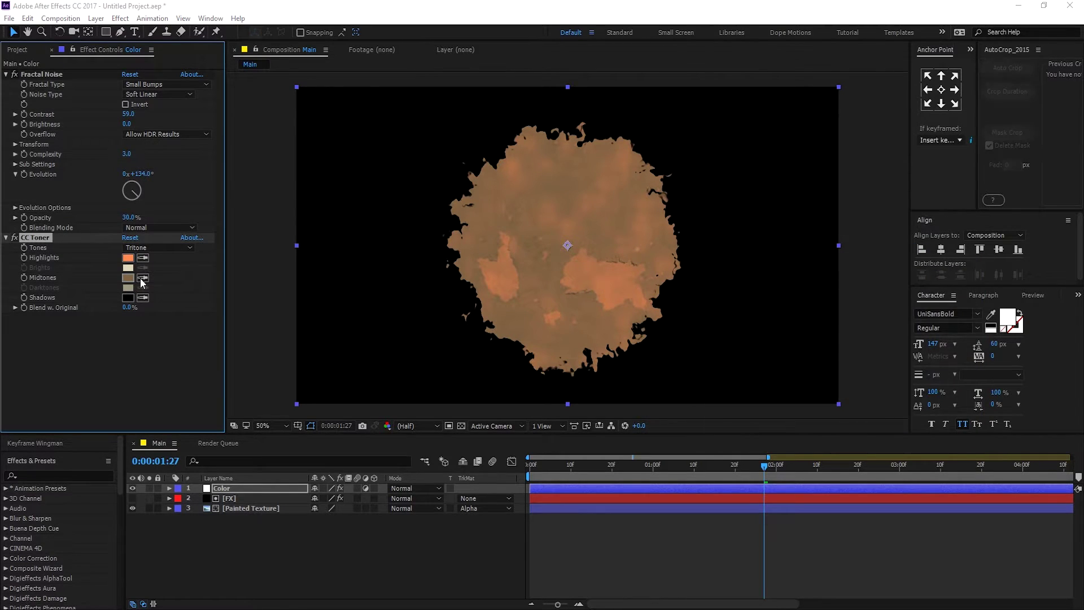
- Change the CC Toner midtones color to a dark red
left_click(129, 277)
left_click(865, 277)
mouse_move(821, 285)
left_mouse_down()
mouse_move(846, 278)
mouse_move(841, 307)
mouse_move(855, 338)
mouse_move(864, 333)
mouse_move(865, 360)
left_mouse_up()
left_click(954, 279)
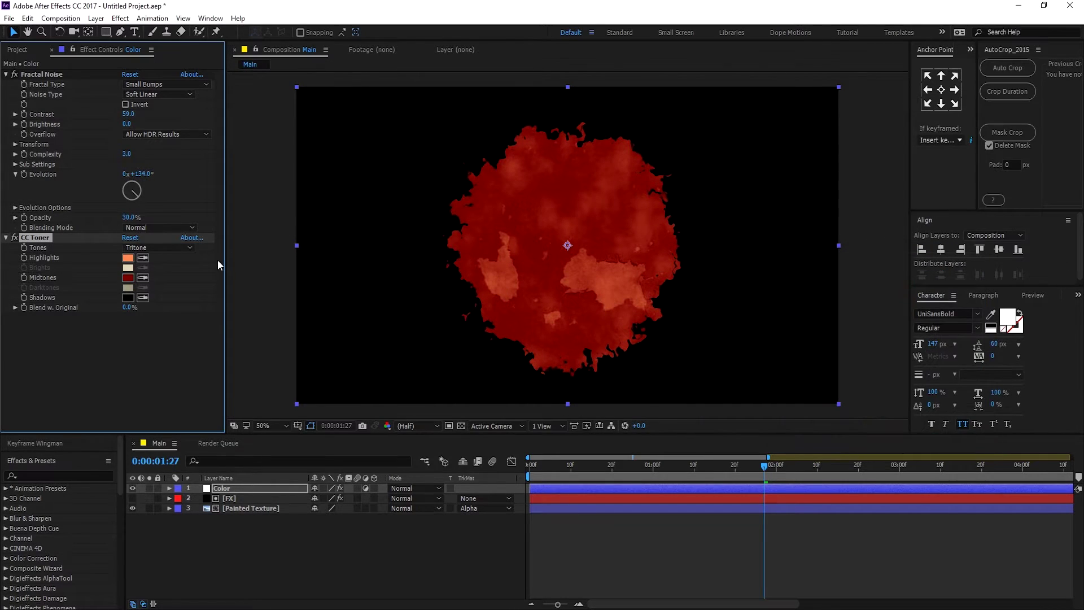
- Change the CC Toner highlights color to yellow FFDE42 and scrub through the reveal
left_click(128, 258)
left_click_drag(858, 296, 863, 263)
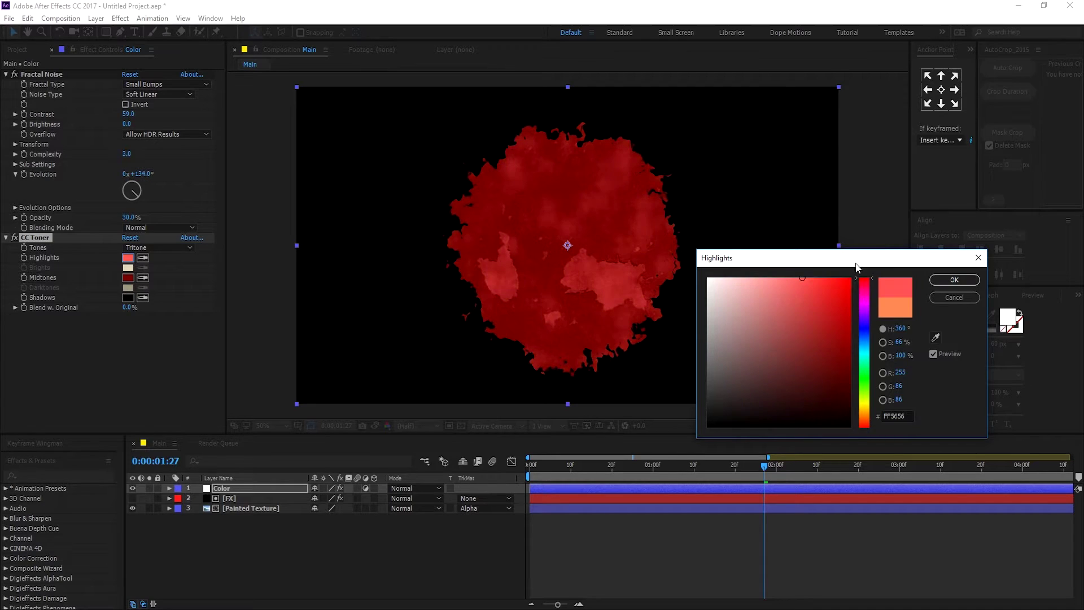
mouse_move(808, 284)
left_mouse_down()
mouse_move(777, 262)
mouse_move(801, 257)
left_mouse_up()
mouse_move(868, 310)
left_mouse_down()
mouse_move(867, 417)
mouse_move(875, 408)
left_mouse_up()
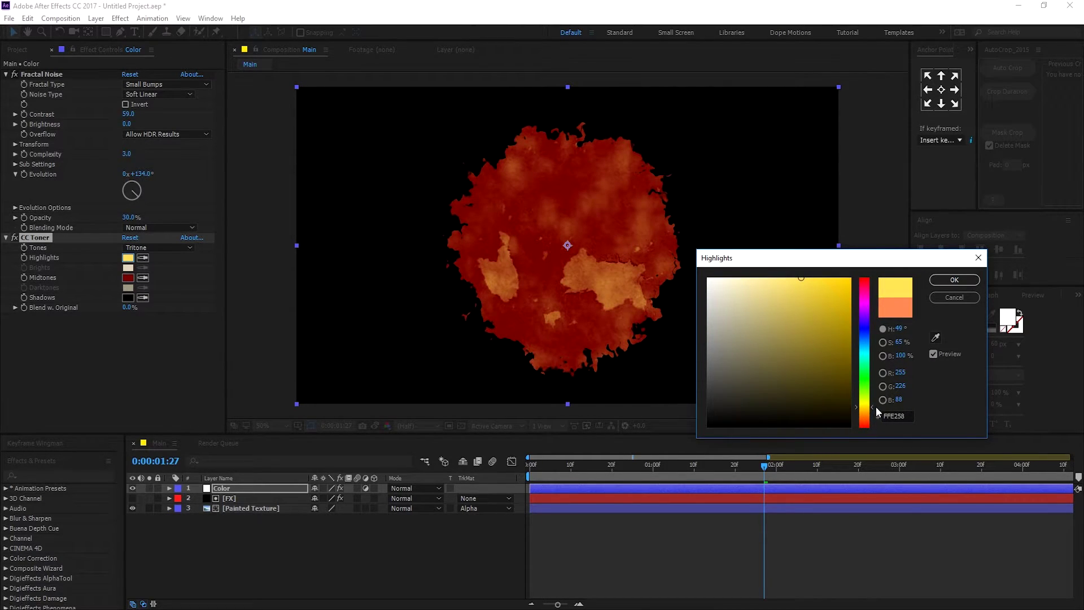
left_click_drag(813, 290, 815, 277)
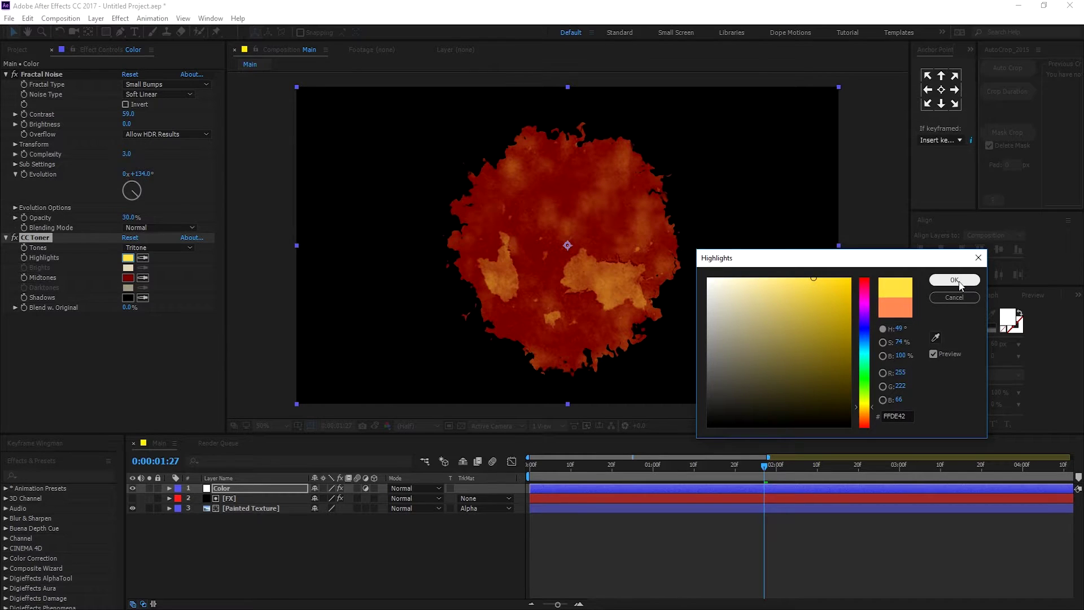
left_click(954, 279)
left_click_drag(601, 453, 698, 469)
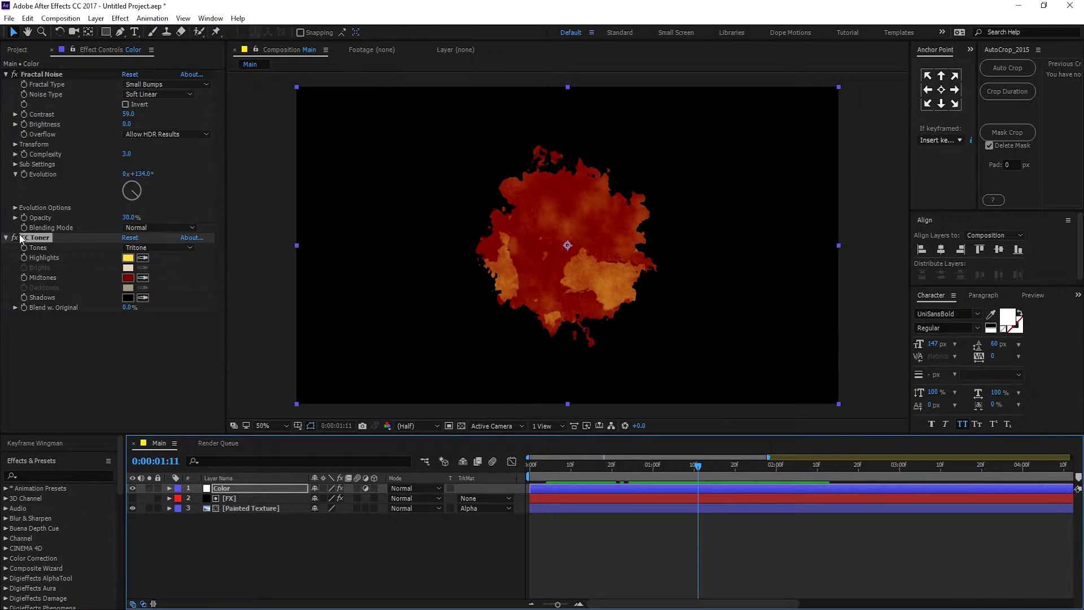
- Change the CC Toner highlights color to deep orange E75700 and preview the reveal in the timeline
left_click(128, 257)
left_click(863, 404)
left_click_drag(865, 410, 864, 420)
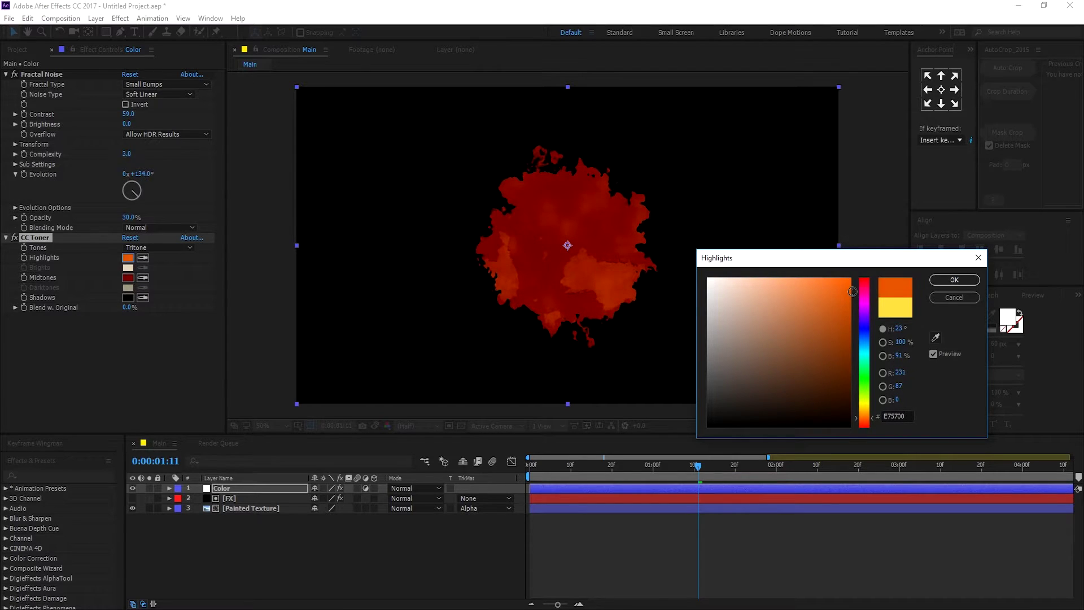
left_click(953, 280)
left_click_drag(553, 465, 676, 474)
left_click_drag(603, 477, 725, 276)
- Pre-compose the Color, FX and Painted Texture layers into a composition named FX_01, moving all attributes into it
left_click_drag(226, 541, 225, 489)
right_click(226, 489)
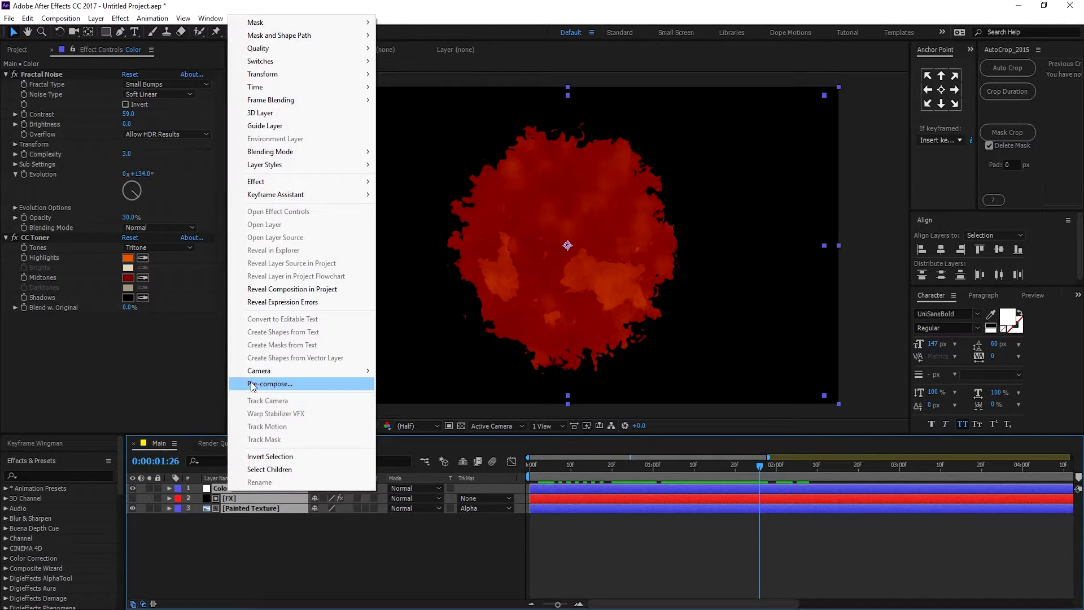
left_click(324, 382)
type("FX_01")
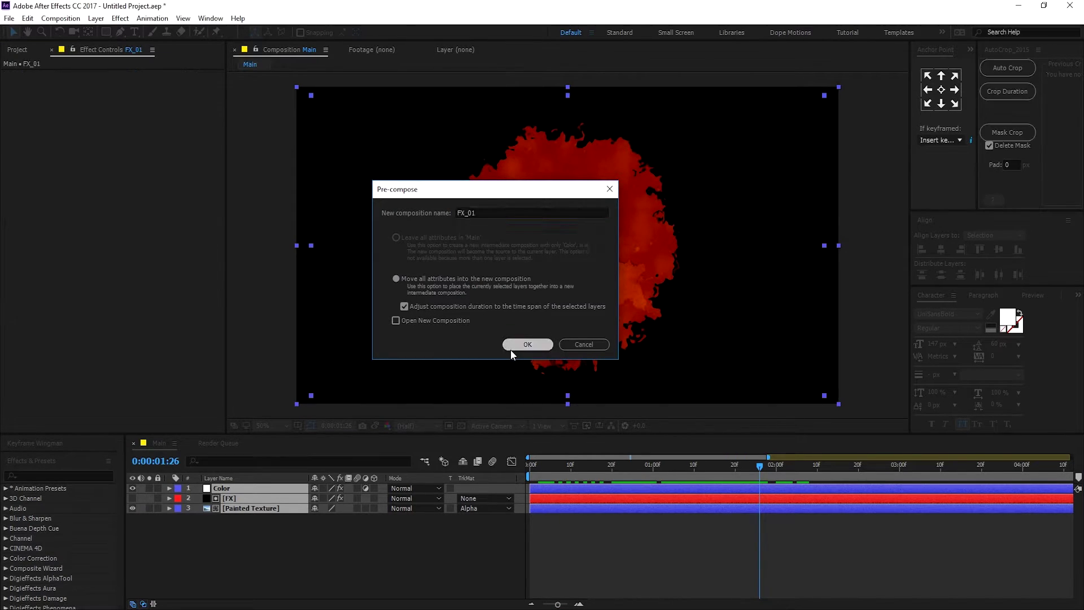
left_click(512, 346)
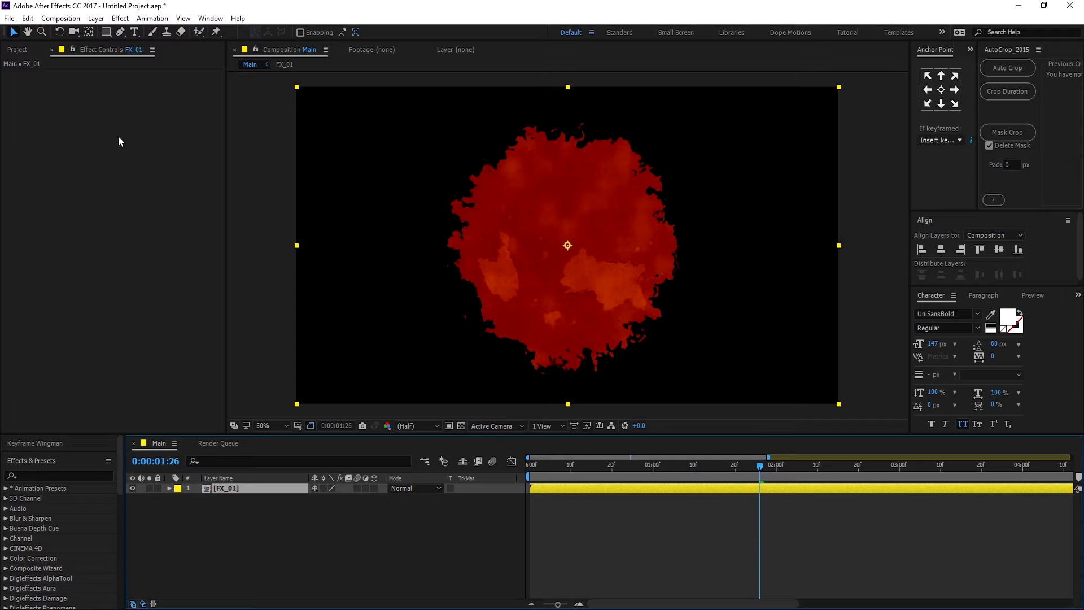
- Locate the FX_01 composition among the project items and scrub through its reveal in Main
left_click(16, 50)
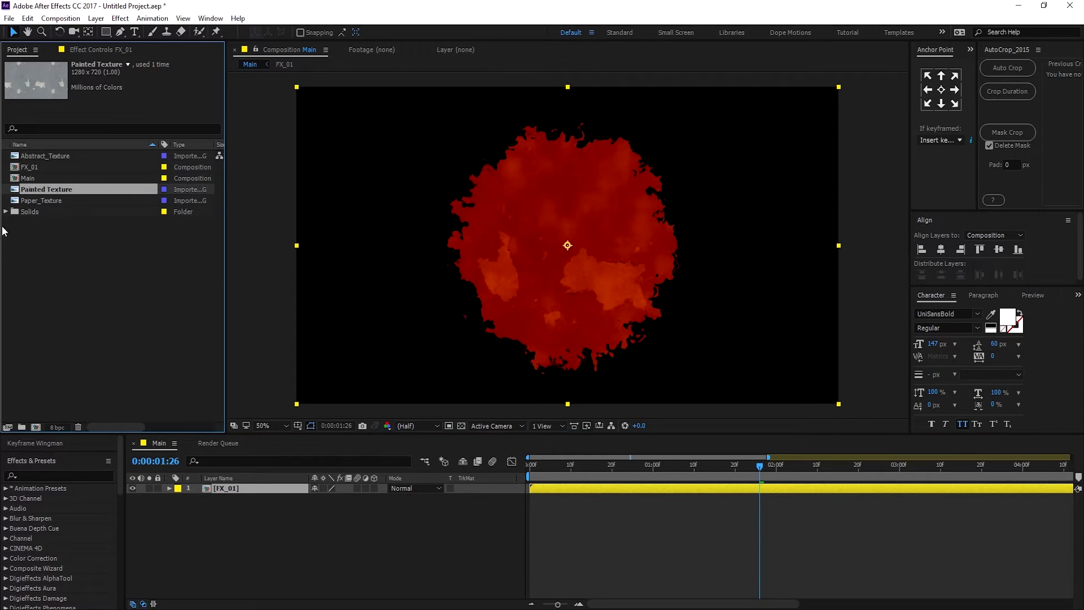
left_click(35, 168)
mouse_move(551, 458)
left_mouse_down()
mouse_move(570, 472)
mouse_move(551, 467)
left_mouse_up()
left_click_drag(704, 477, 651, 479)
- Inside the FX_01 composition, set the Color layer's CC Toner highlights to red DA280A
double_click(226, 488)
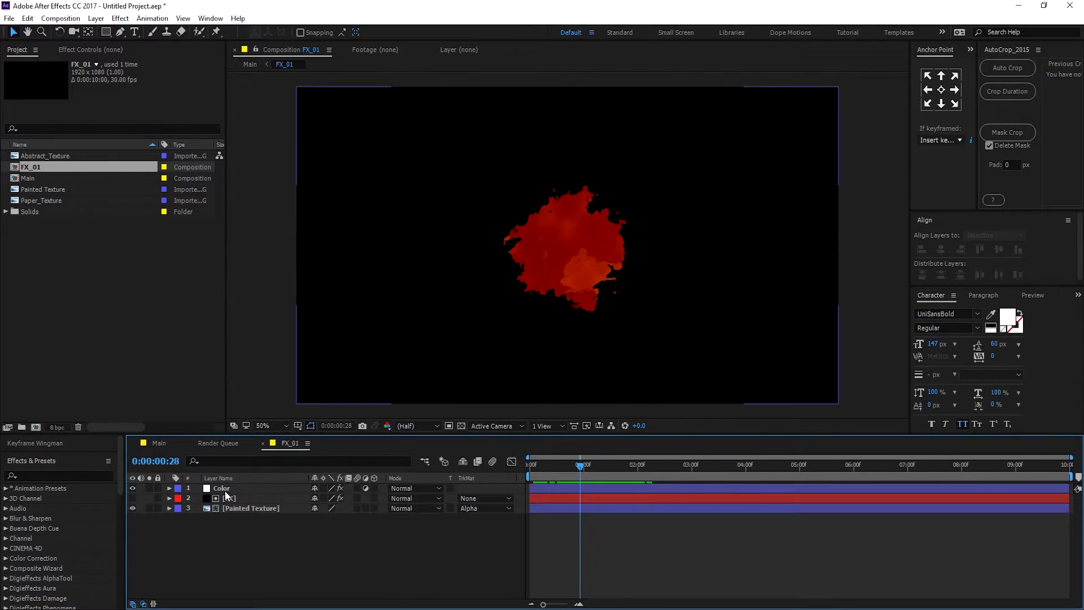
left_click(230, 489)
left_click(112, 51)
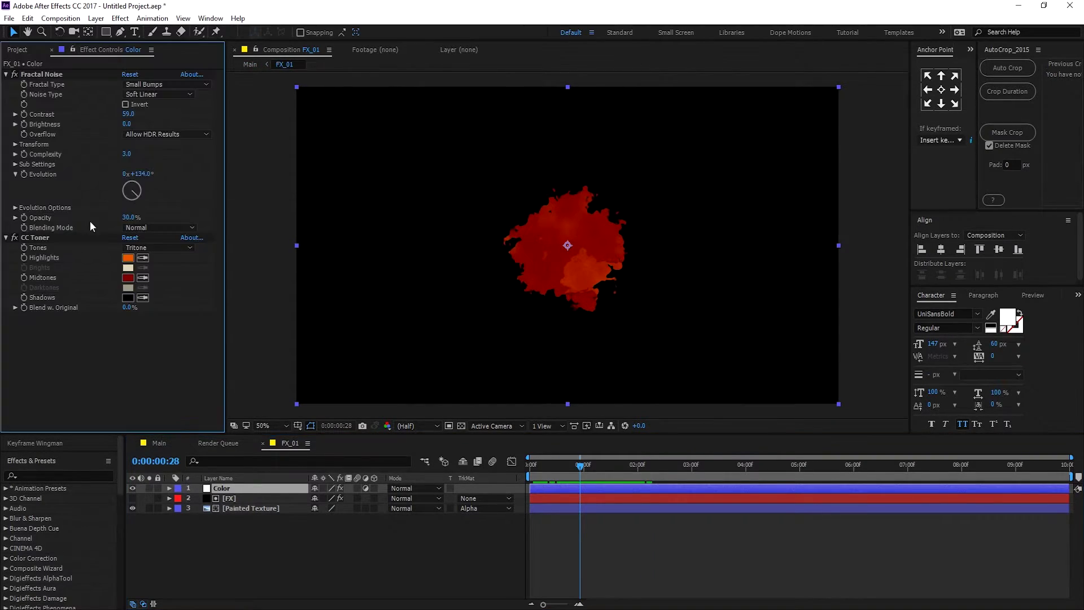
left_click(128, 258)
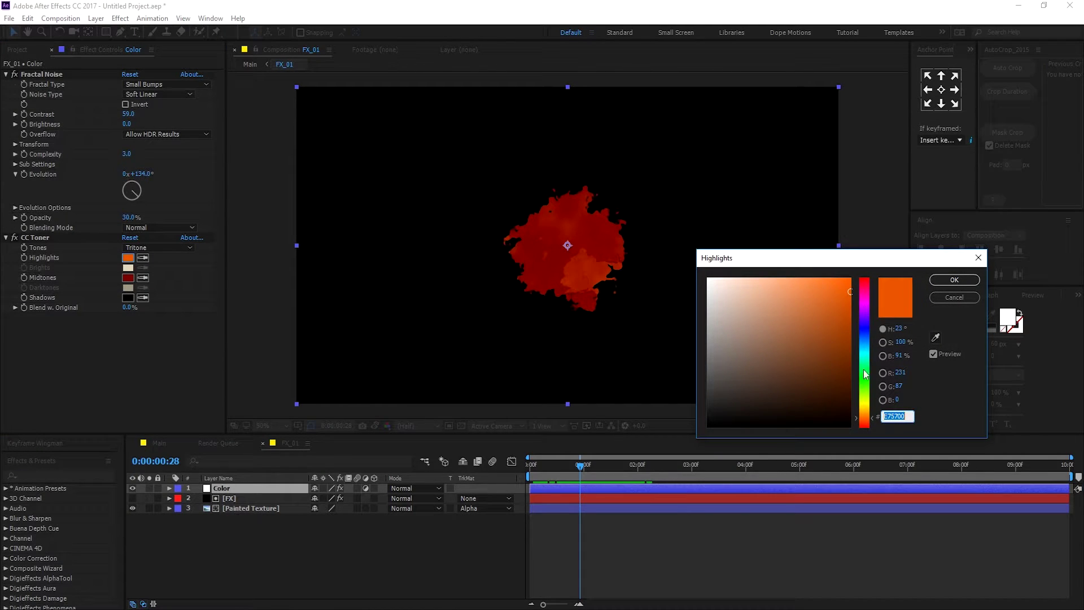
left_click_drag(864, 418, 865, 424)
left_click_drag(849, 289, 844, 271)
left_click(844, 299)
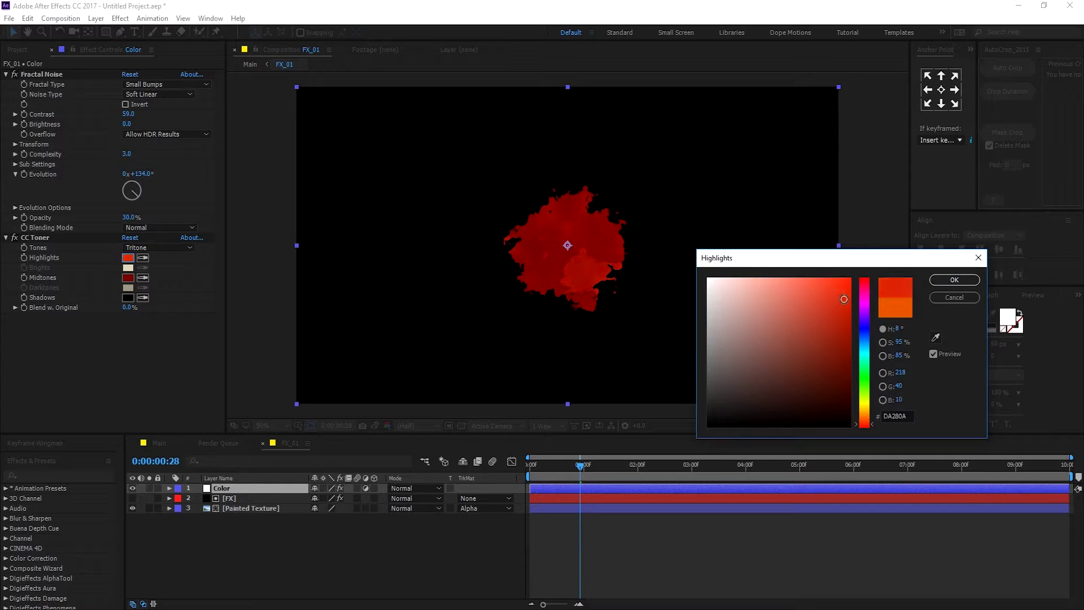
left_click(951, 279)
- Darken the CC Toner midtones to a deeper red and scrub through the FX_01 reveal
left_click(126, 278)
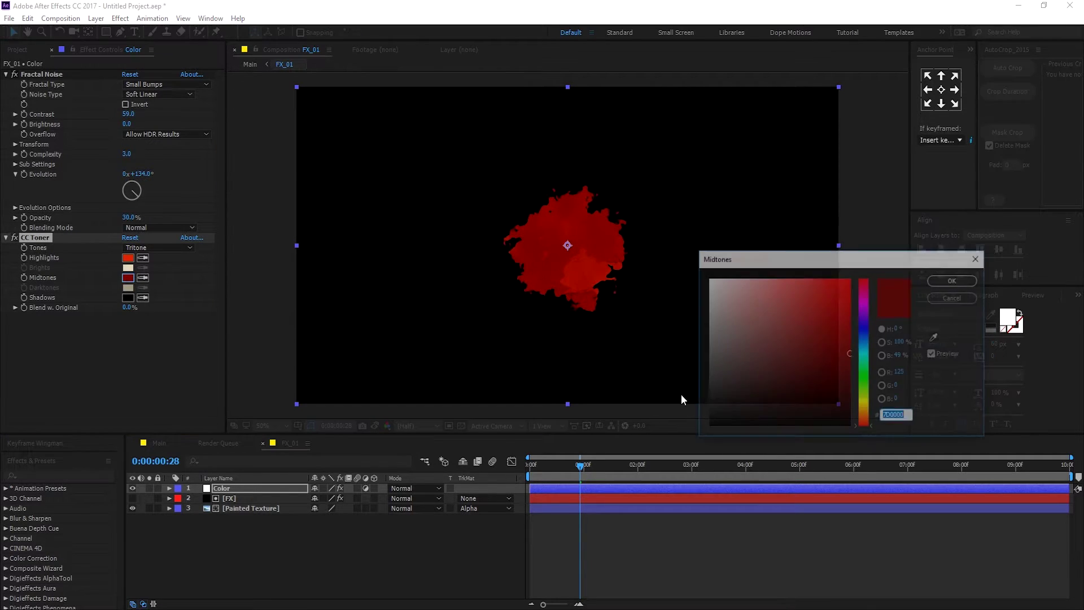
mouse_move(836, 333)
left_mouse_down()
mouse_move(865, 382)
mouse_move(837, 379)
mouse_move(855, 393)
mouse_move(866, 379)
left_mouse_up()
left_click(953, 280)
left_click_drag(589, 468, 636, 479)
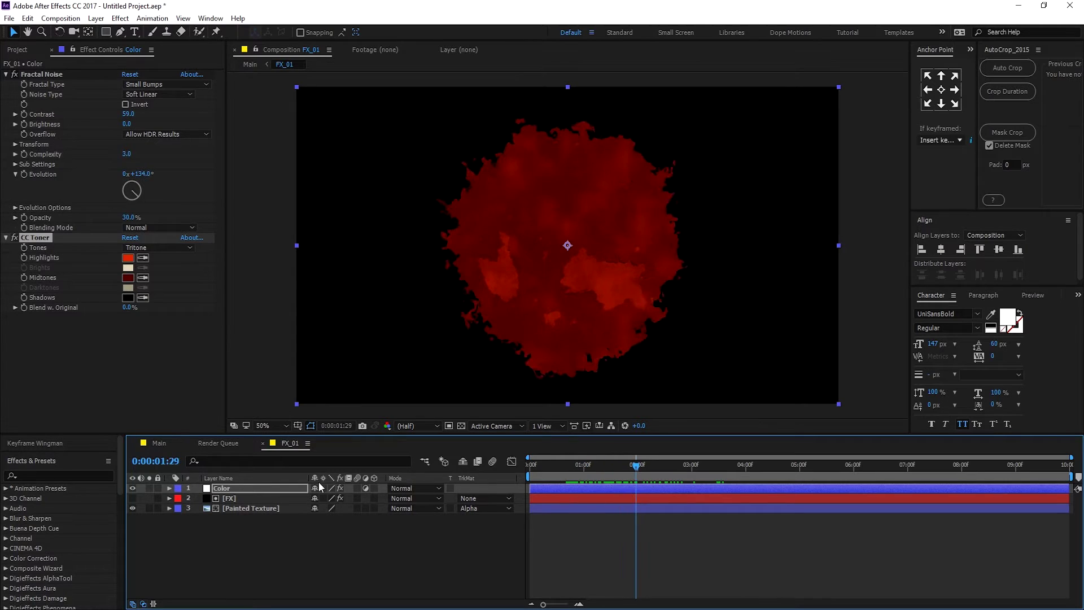
- Return to the Main composition and create a new 1920 x 1080, 30 fps, 10-second composition named Text
left_click(164, 444)
left_click(191, 444)
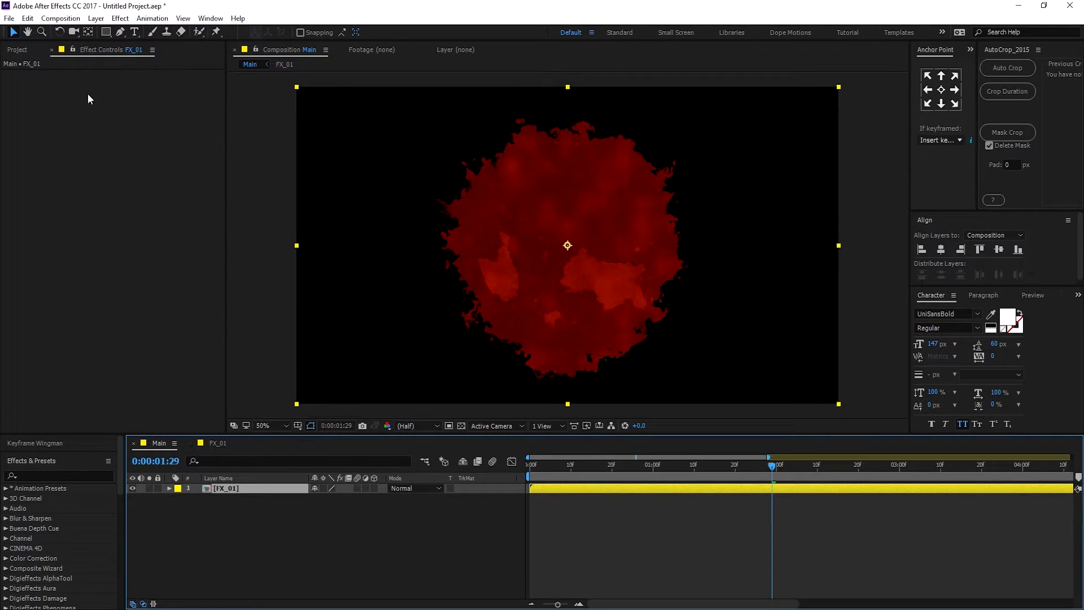
left_click(17, 50)
left_click(210, 515)
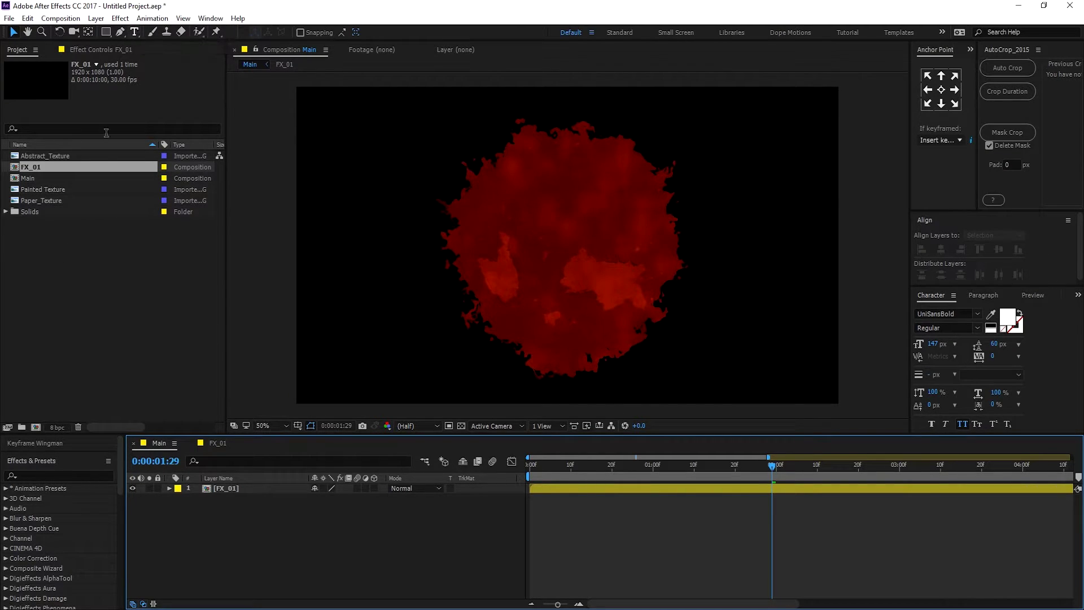
left_click(36, 426)
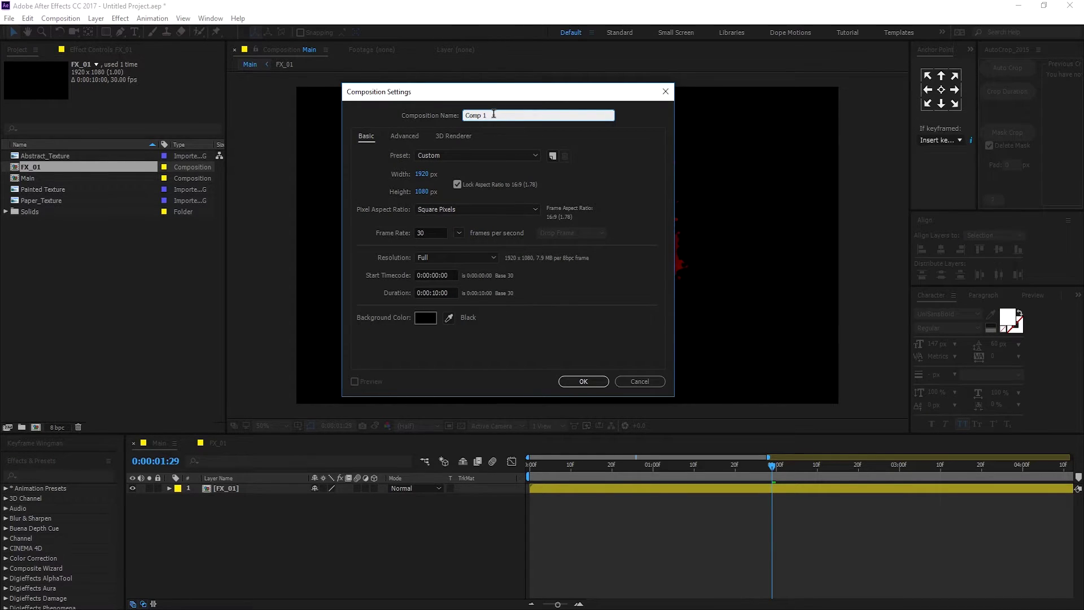
type("Text")
left_click(583, 381)
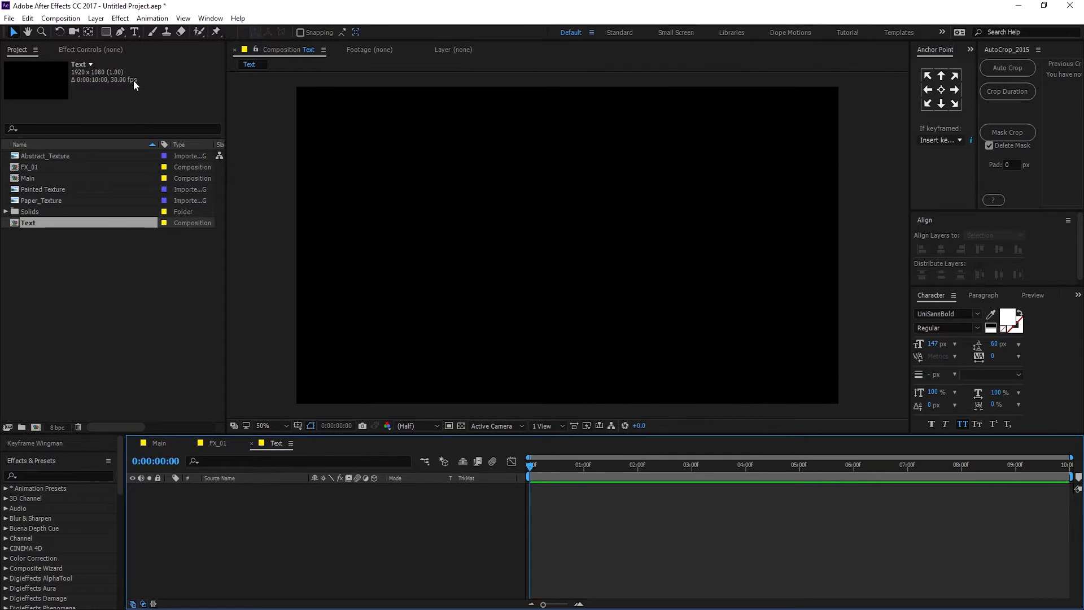
- Add a white text layer reading THE in the Text composition and centre it horizontally
left_click(137, 32)
left_click(470, 247)
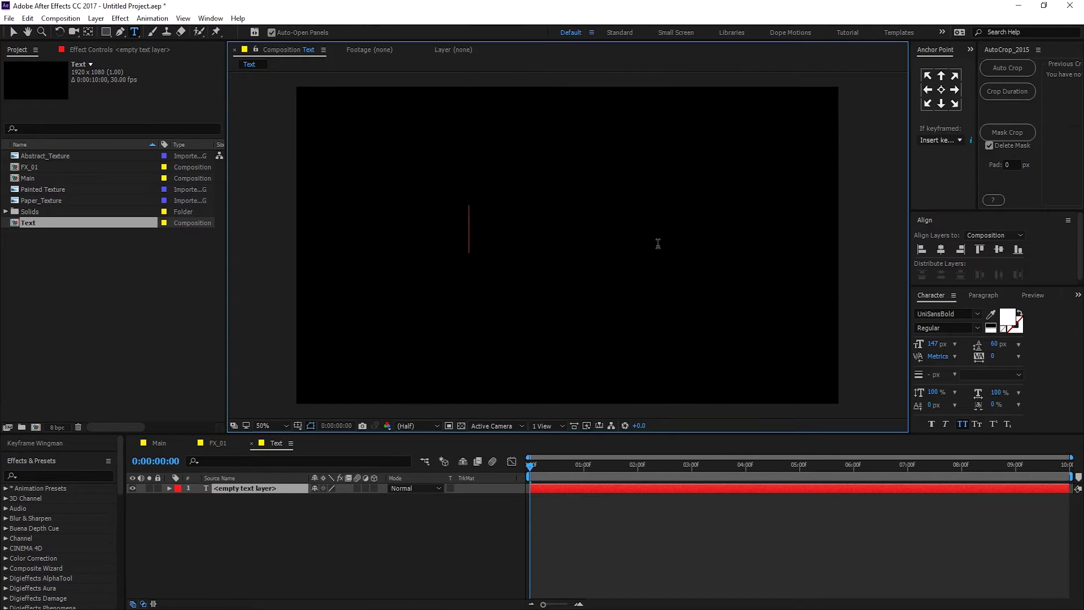
type("THE")
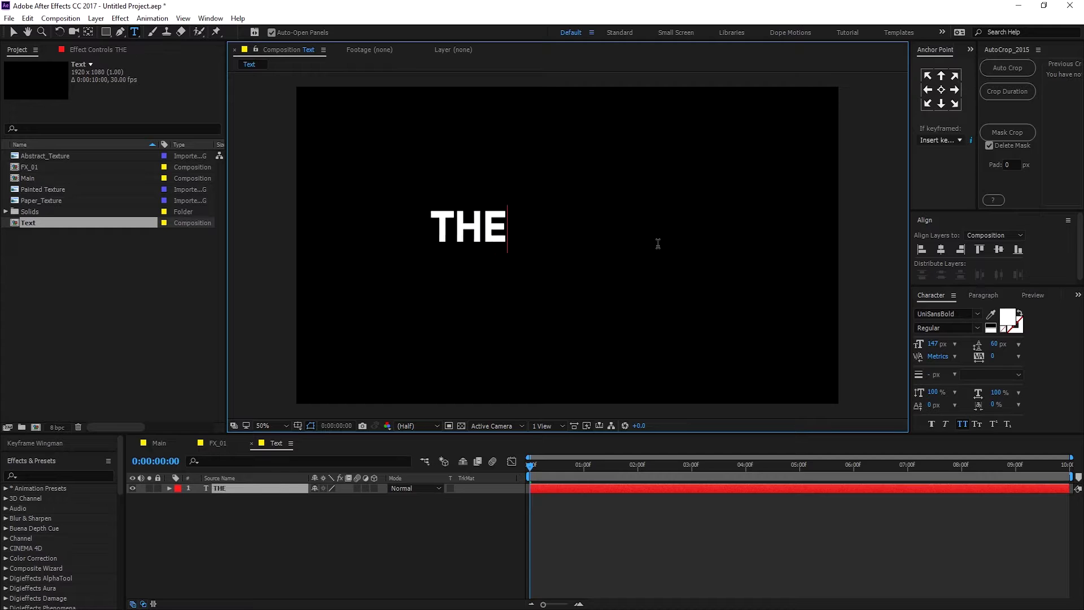
left_click(14, 33)
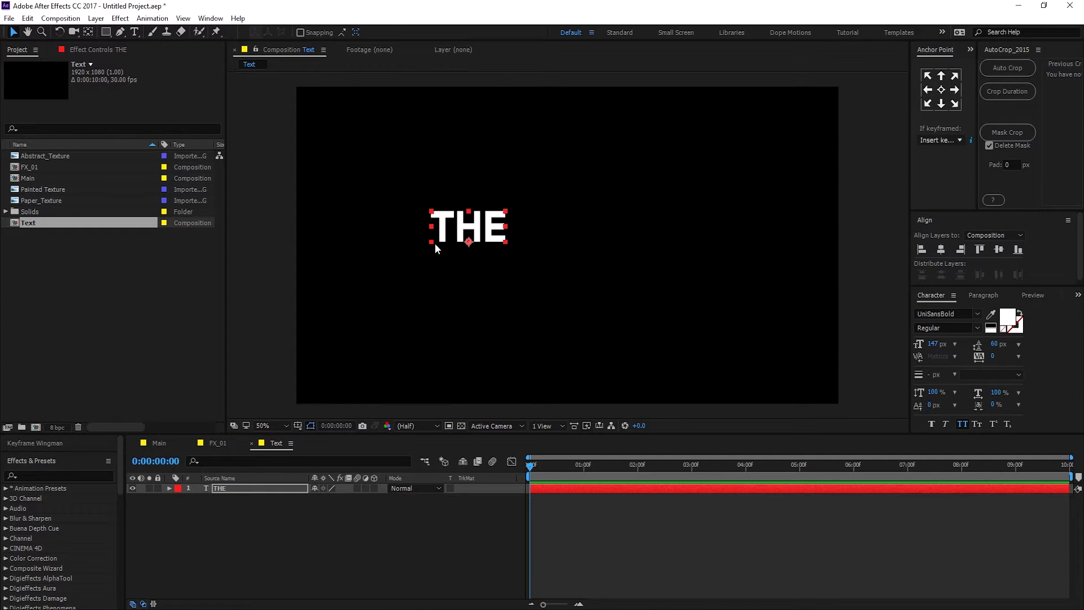
left_click(935, 249)
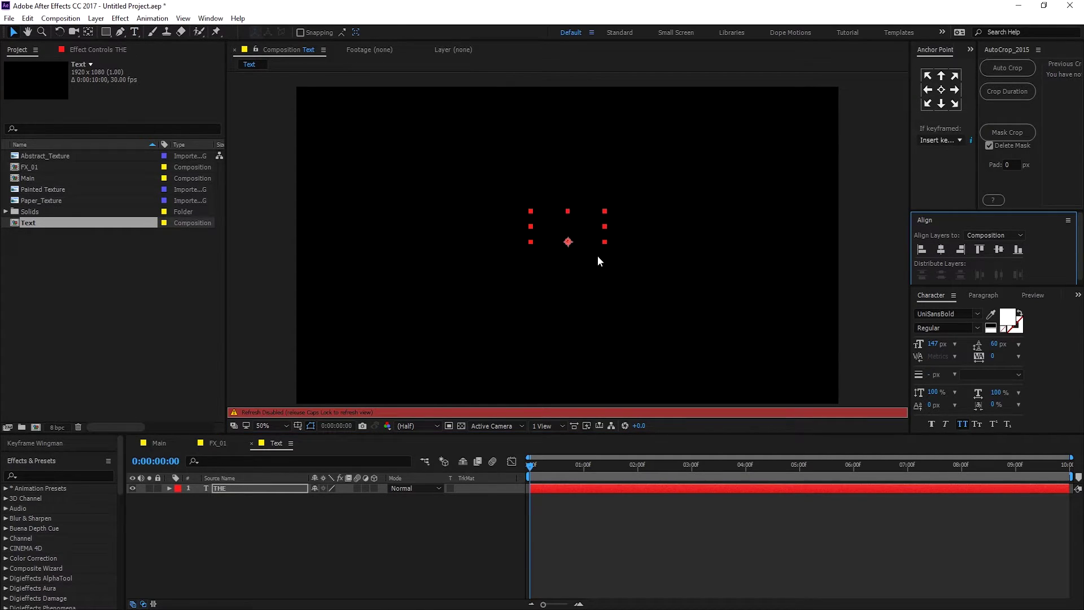
- Duplicate the THE layer, place the copy directly below it, and change its text to grunge
key("ctrl+d")
left_click_drag(594, 242, 594, 276)
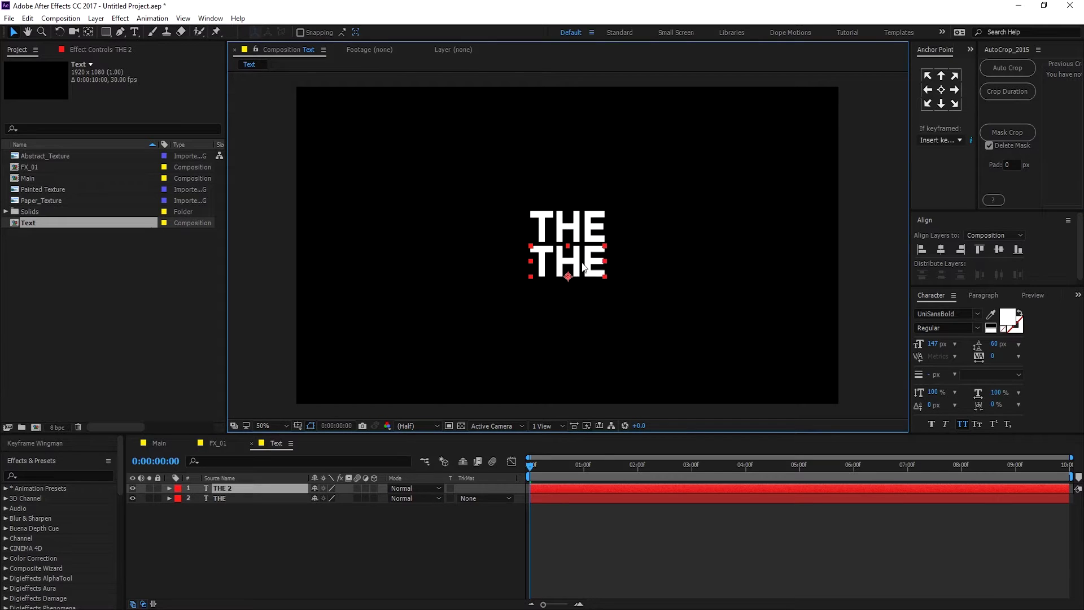
double_click(239, 489)
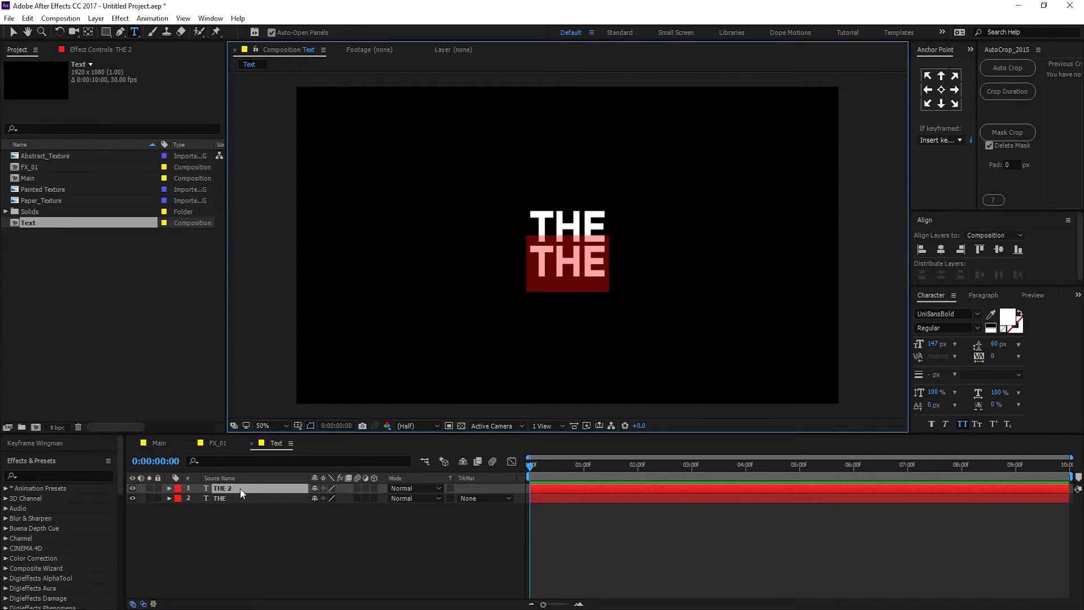
type("grunge")
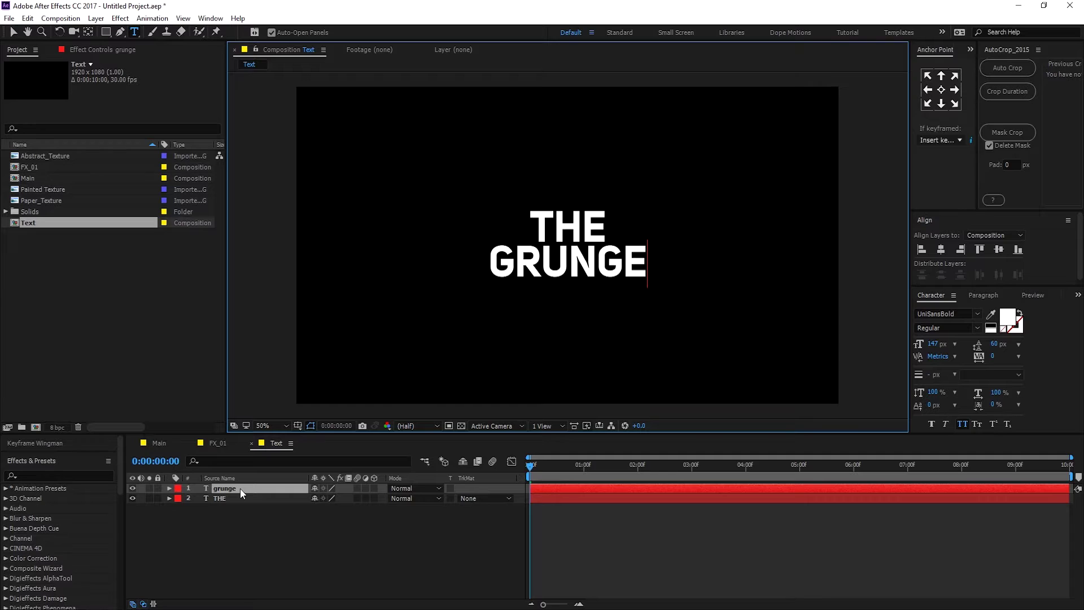
left_click(12, 31)
- Duplicate the grunge layer, place the copy directly below it, and change its text to look
key("ctrl+d")
left_click_drag(537, 278, 538, 315)
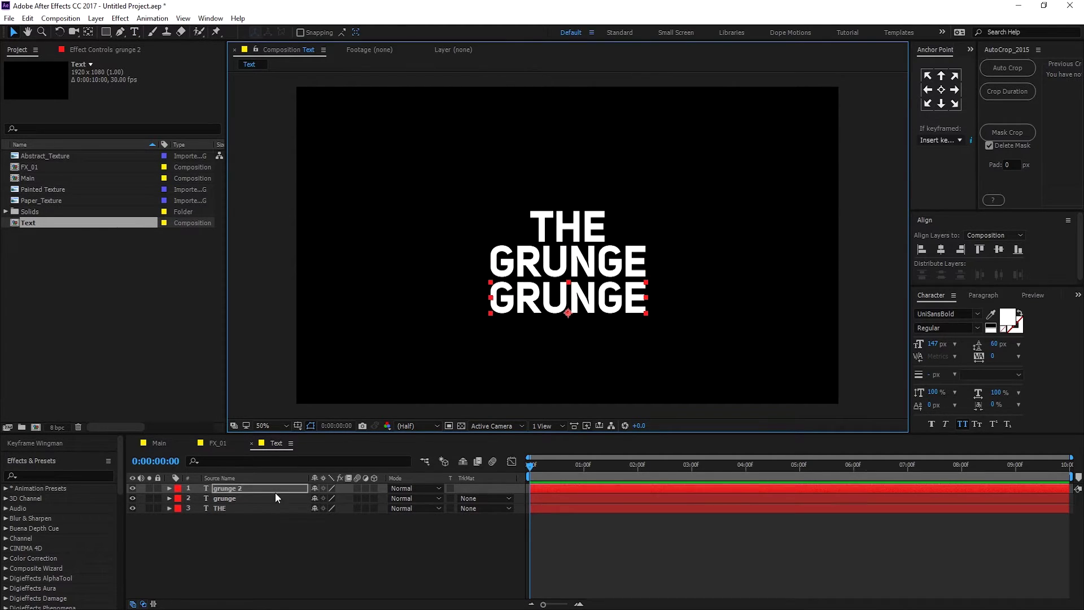
double_click(246, 490)
type("look")
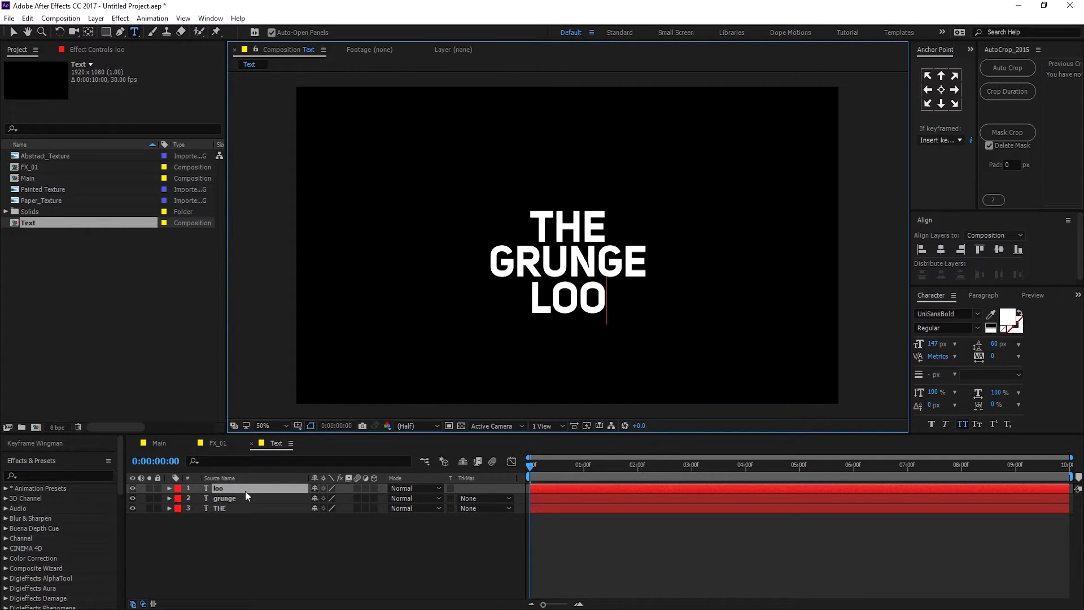
left_click(14, 32)
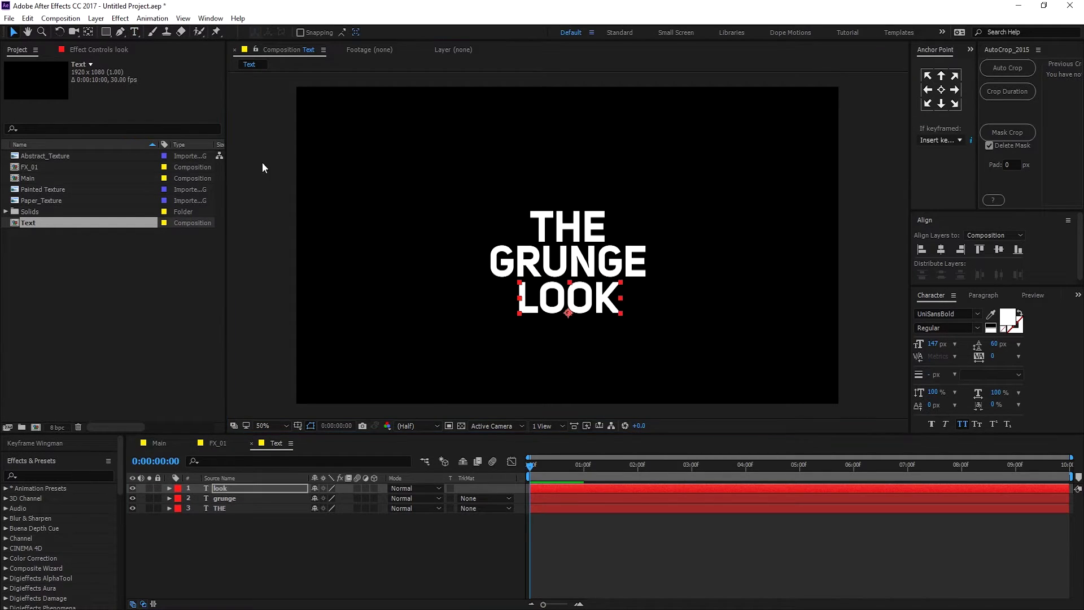
- Set all three text layers to the NCAA Michigan St font at 179 px
left_click_drag(196, 571, 248, 484)
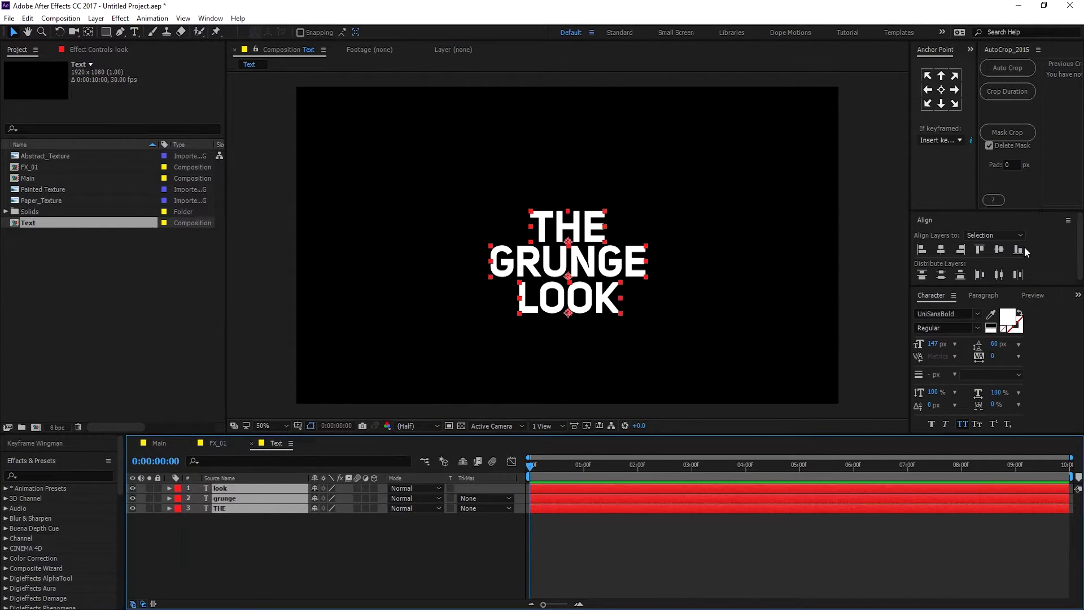
left_click(977, 314)
scroll(967, 344, "up", 10)
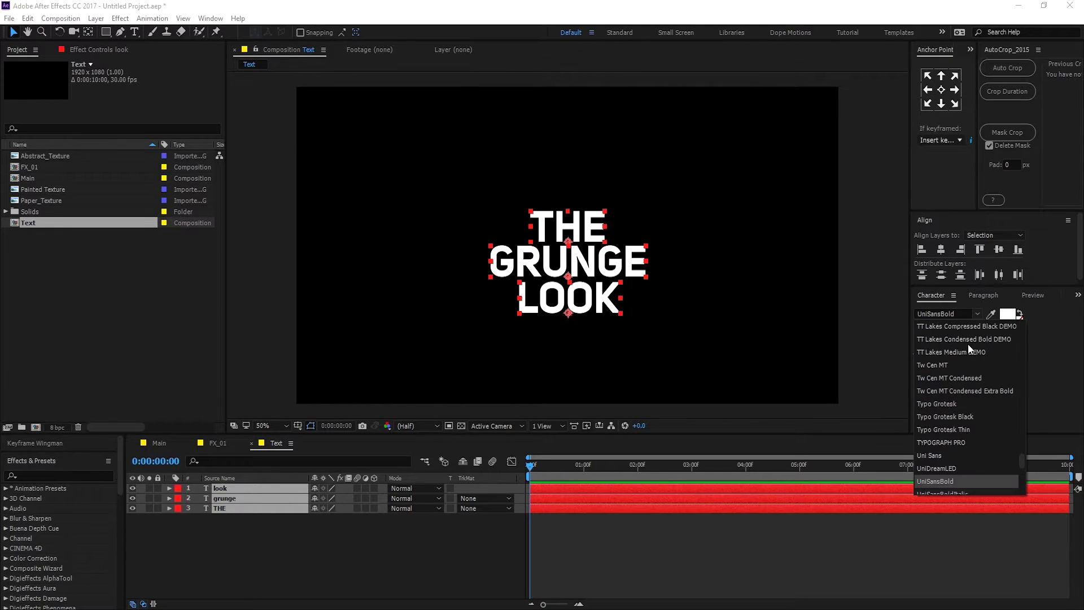
scroll(968, 343, "up", 5)
left_click(960, 327)
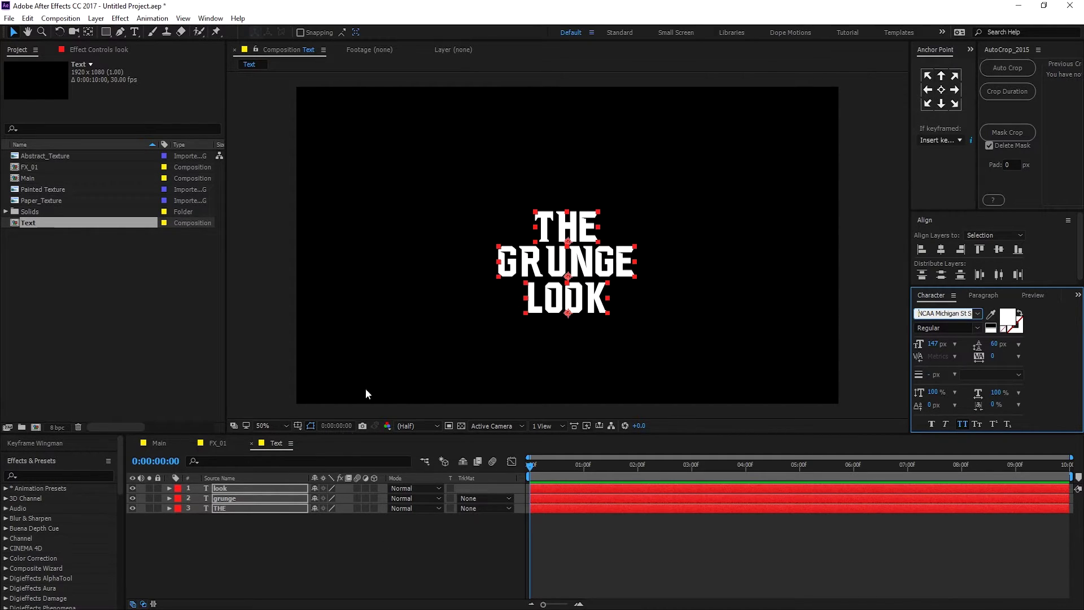
left_click_drag(931, 344, 949, 344)
left_click(266, 523)
- Space the THE and LOOK lines evenly around GRUNGE, and nudge all three lines up slightly
left_click(225, 509)
key("Return")
left_click(225, 489)
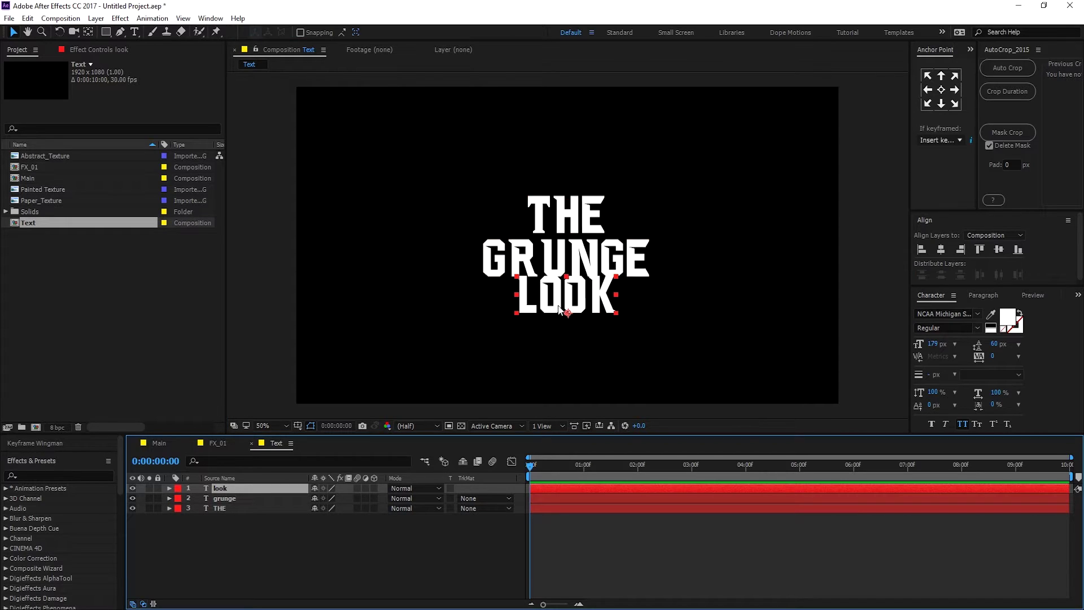
left_click_drag(565, 306, 567, 317)
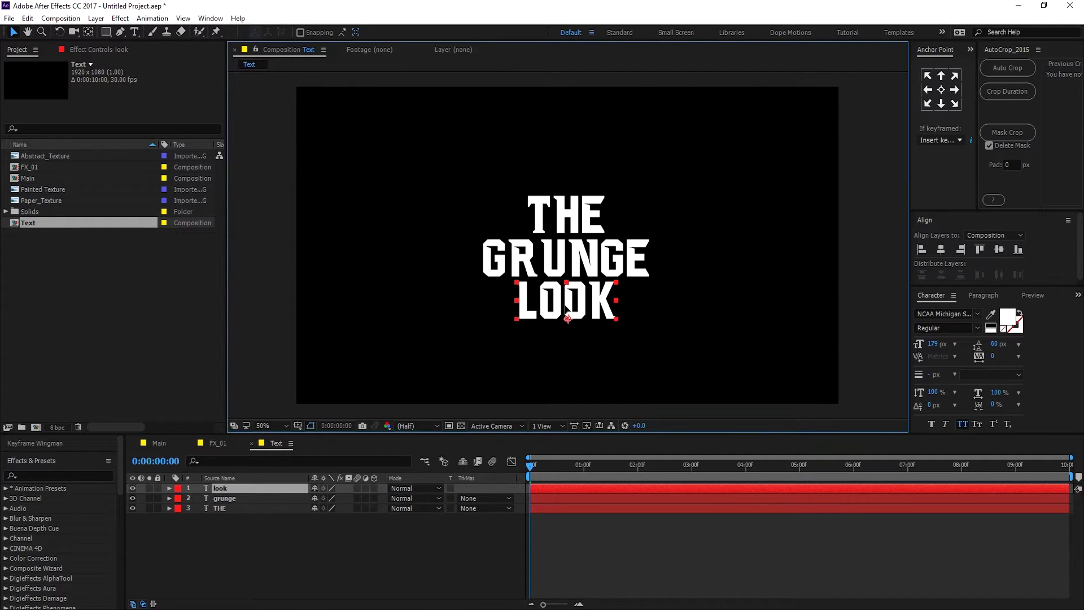
mouse_move(494, 155)
left_mouse_down()
mouse_move(537, 245)
mouse_move(706, 346)
left_mouse_up()
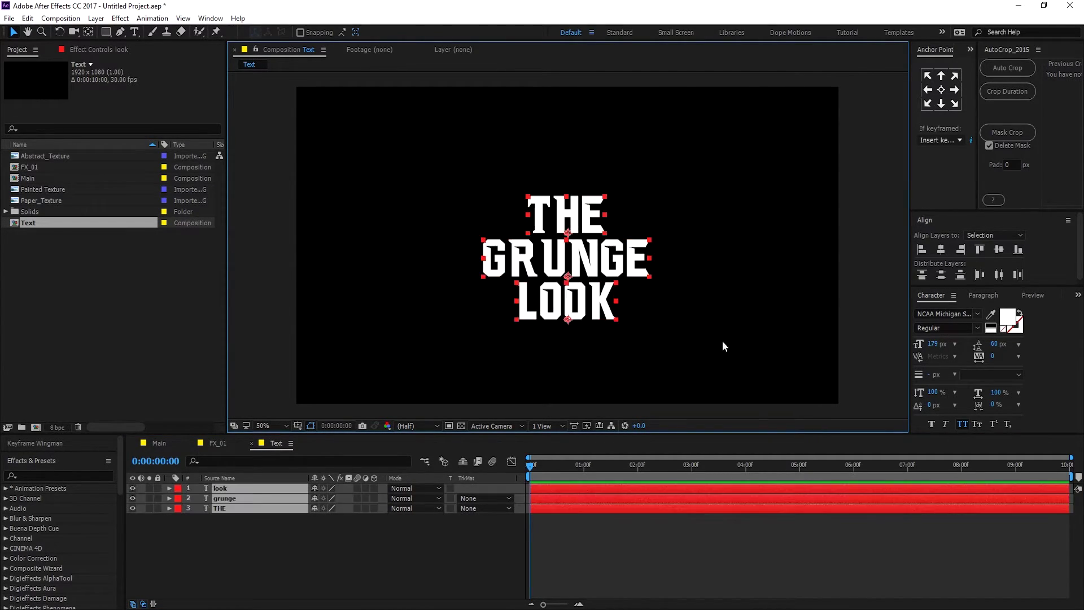
left_click_drag(580, 269, 579, 266)
left_click(682, 306)
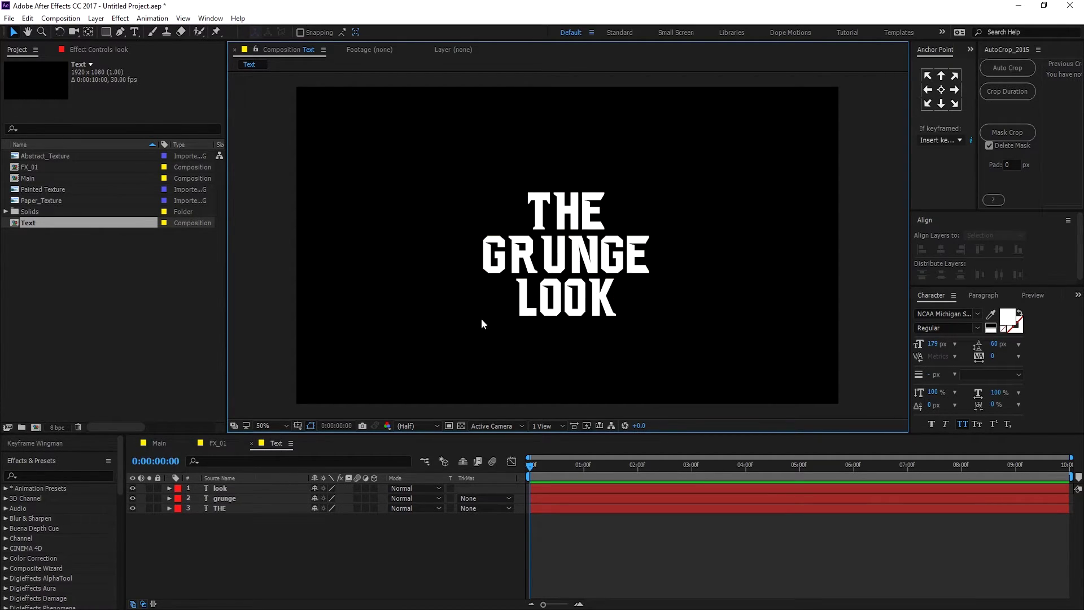
- Place the Text composition above FX_01 in Main, set FX_01's track matte to Alpha, and scrub through the reveal
left_click(164, 443)
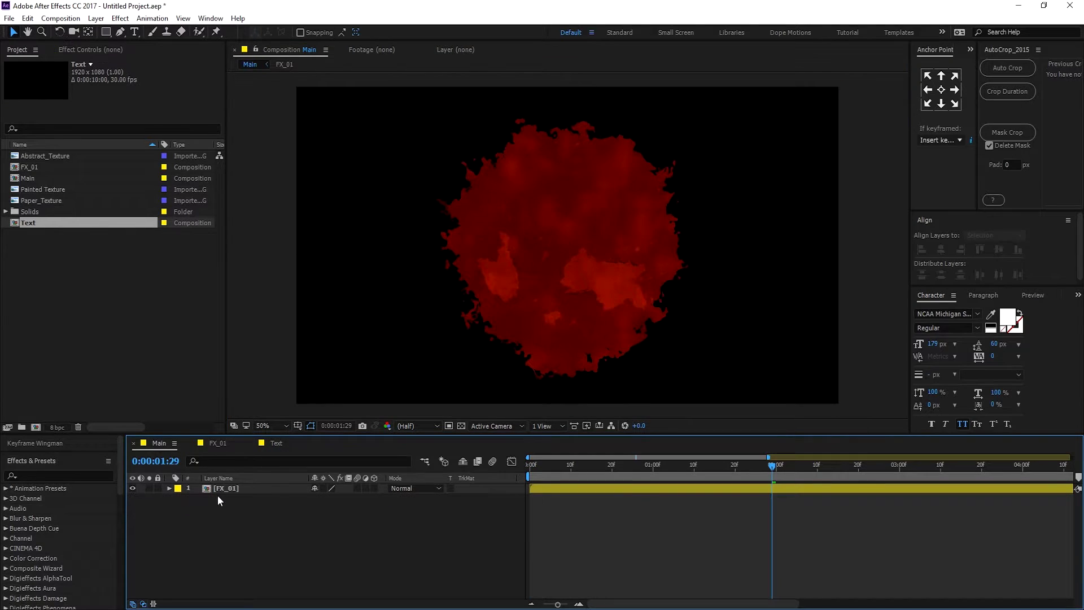
left_click_drag(25, 222, 230, 485)
left_click(226, 499)
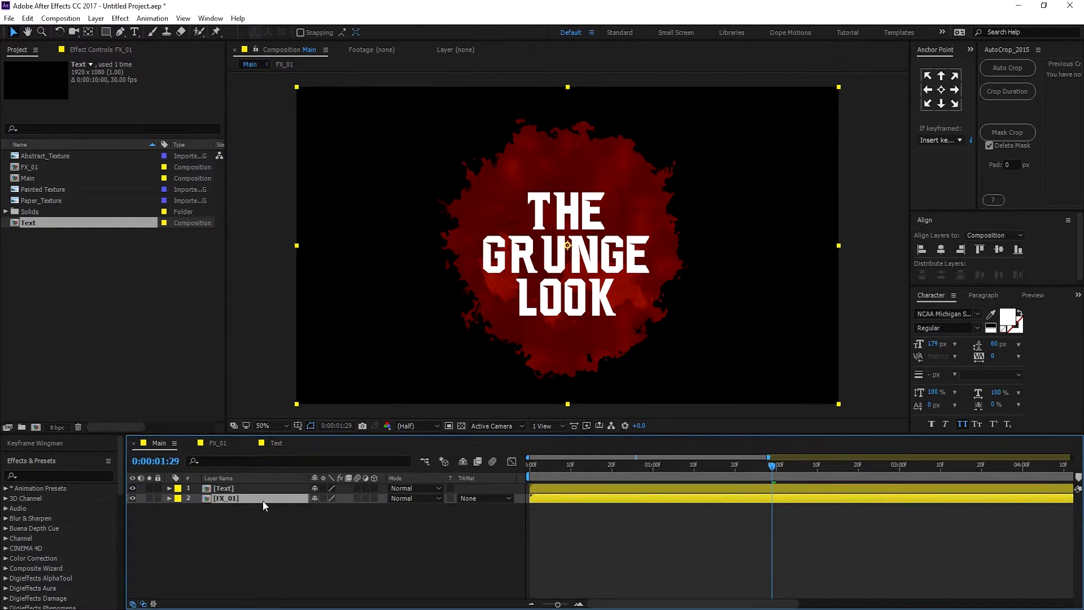
left_click(485, 498)
left_click(497, 534)
left_click_drag(649, 465, 730, 478)
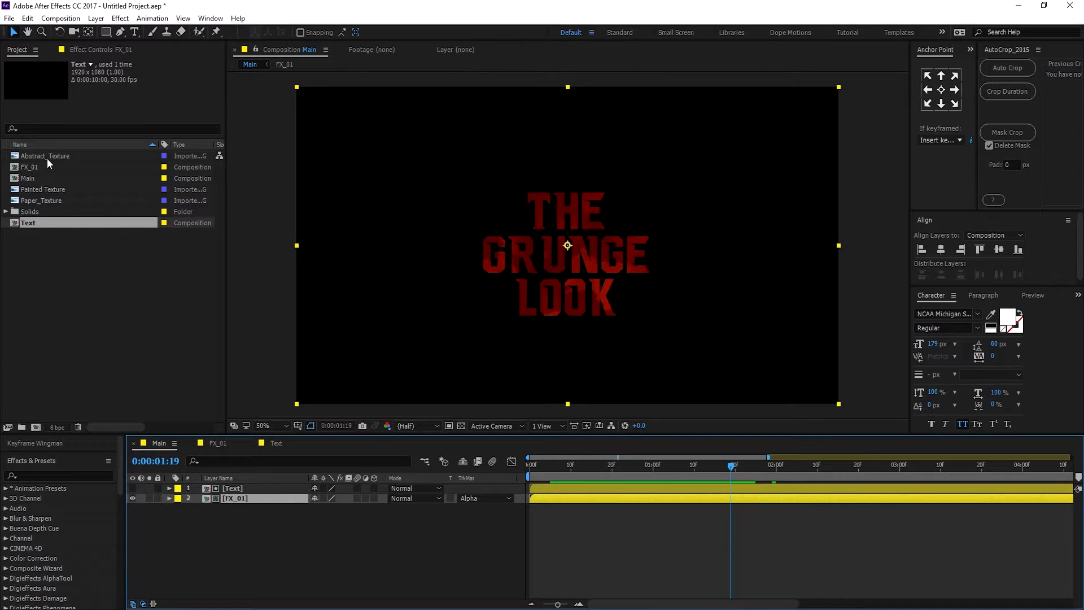
- Add Paper_Texture beneath the other Main layers, apply Curves to it, and darken its shadows and midtones in the RGB channel
left_click_drag(42, 200, 218, 529)
left_click_drag(540, 464, 693, 480)
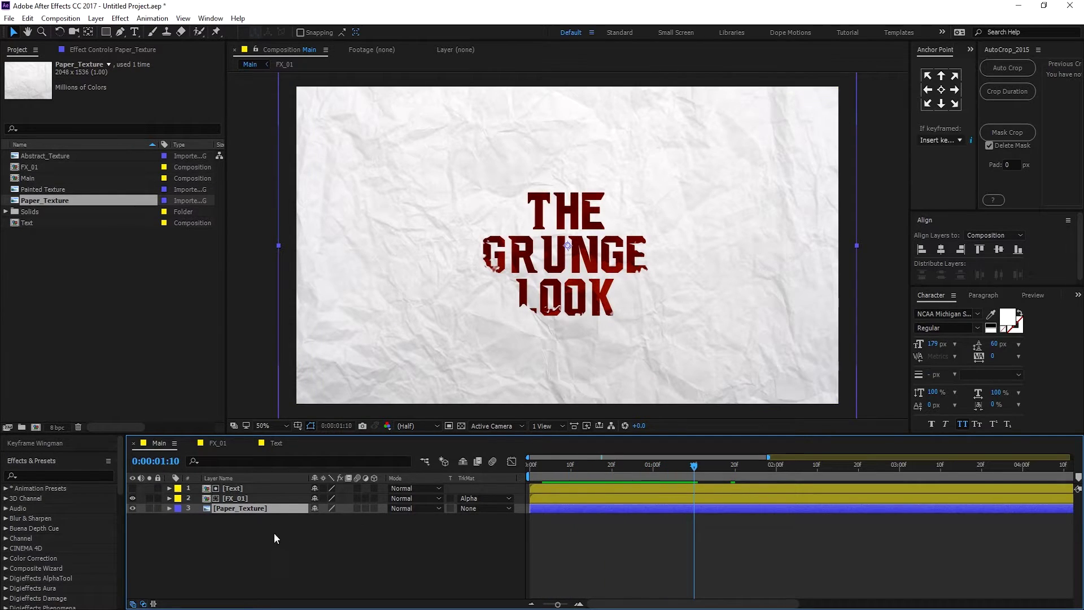
key("ctrl+space")
left_click(184, 499)
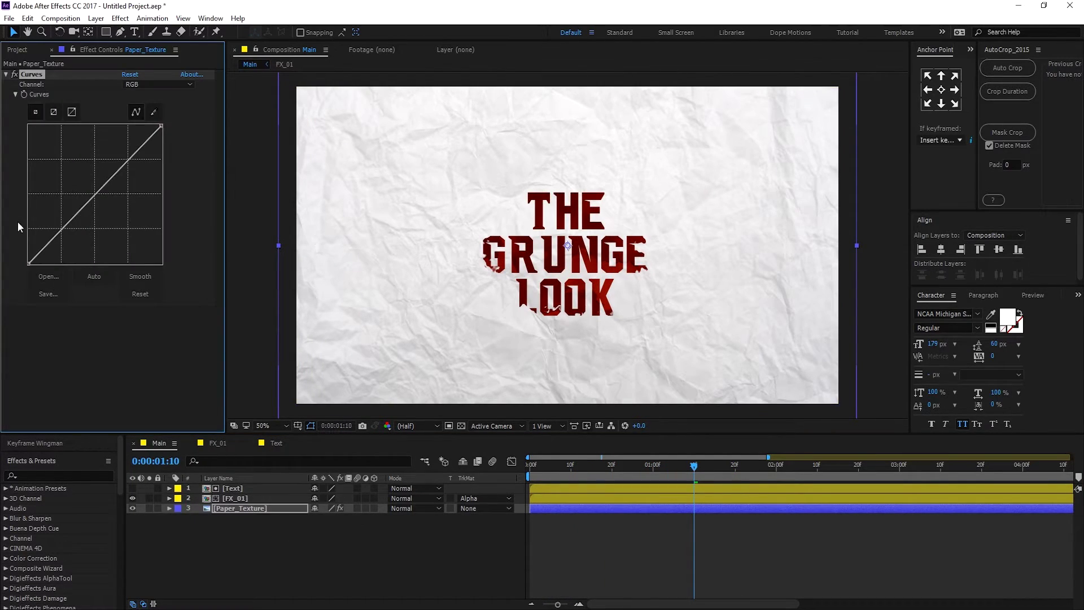
left_click_drag(57, 233, 70, 238)
left_click_drag(129, 177, 122, 178)
- Tint the paper warm with Curves by raising the Red channel's midtones and lowering the Green and Blue midtones
left_click(158, 84)
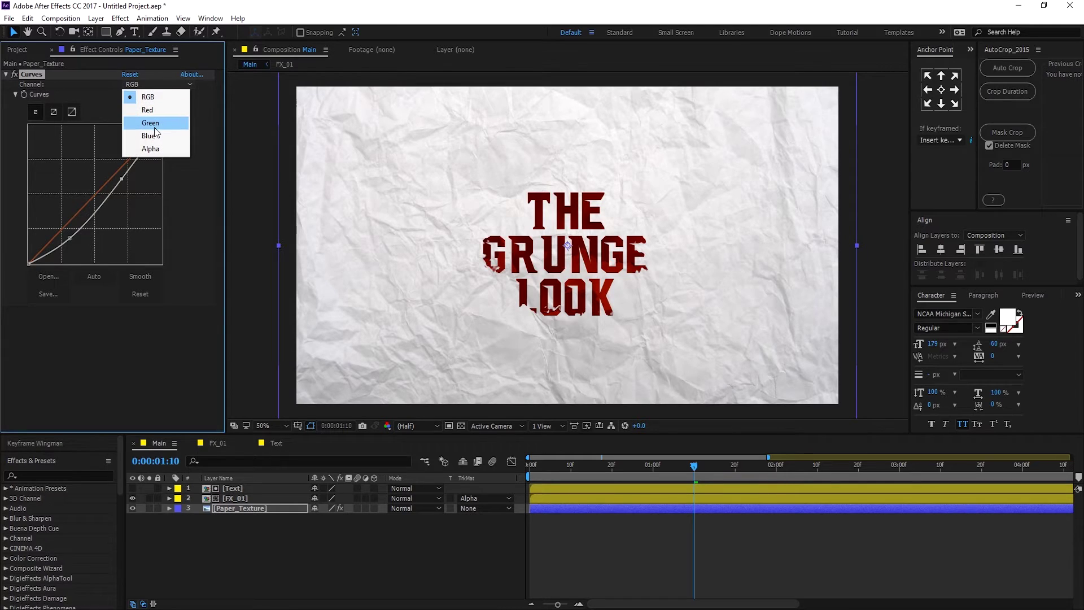
left_click(154, 109)
left_click_drag(98, 189, 85, 190)
left_click(158, 85)
left_click(151, 120)
left_click_drag(94, 199, 102, 206)
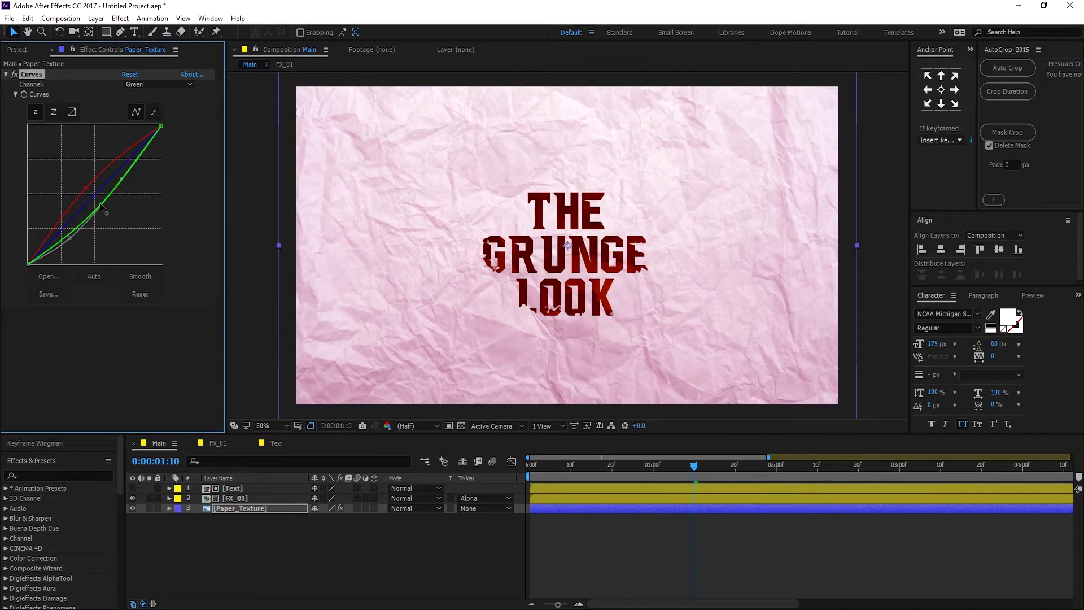
left_click(158, 84)
left_click(152, 130)
left_click_drag(98, 202, 108, 207)
- Preview the reveal over the paper and pull the Red curve's midpoint back down to weaken the tint
left_click(599, 525)
left_click(571, 465)
key("space")
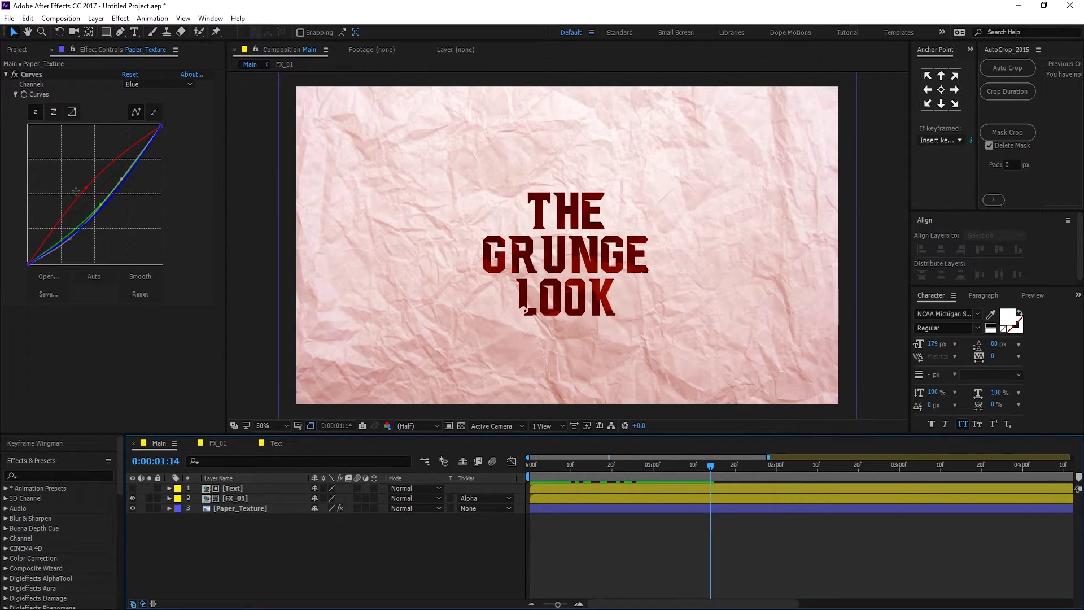
left_click_drag(85, 187, 96, 196)
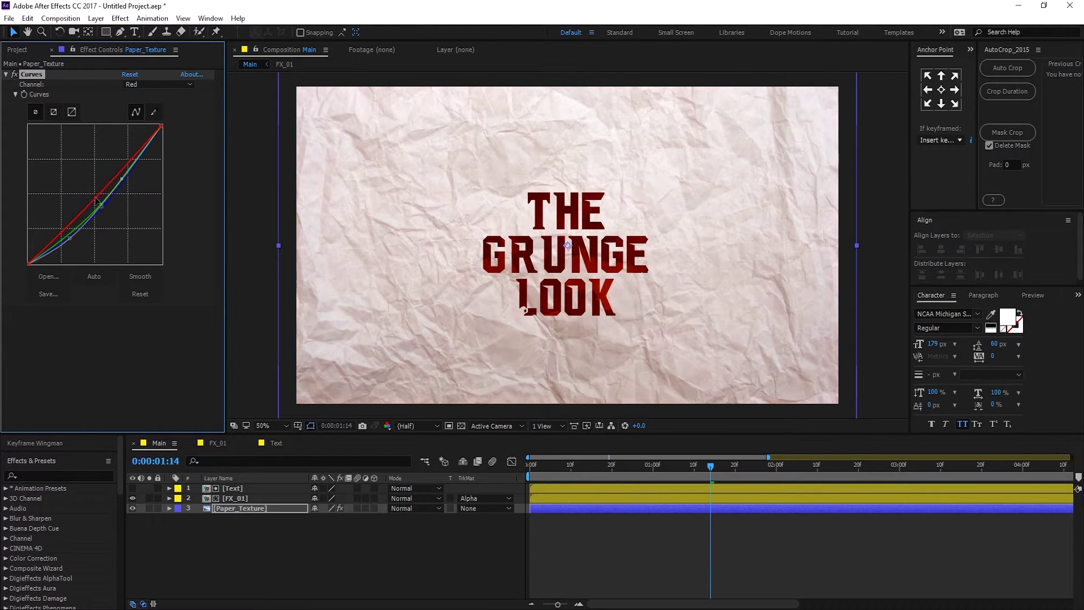
left_click(290, 564)
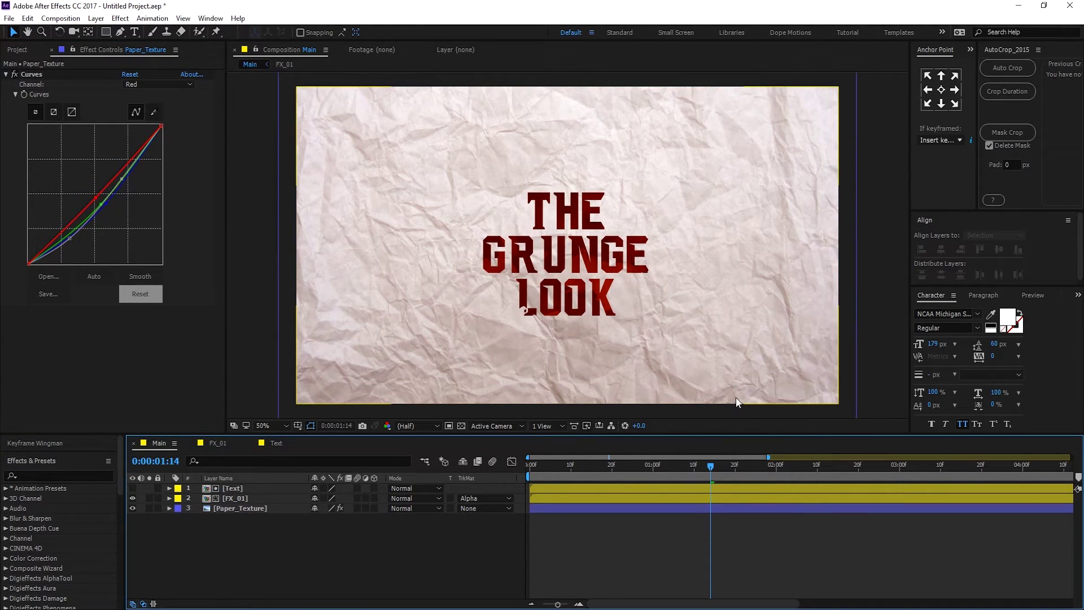
left_click_drag(607, 466, 632, 472)
- Move the FX_01 layer up and to the right over the text, and scrub through the reveal
left_click(240, 496)
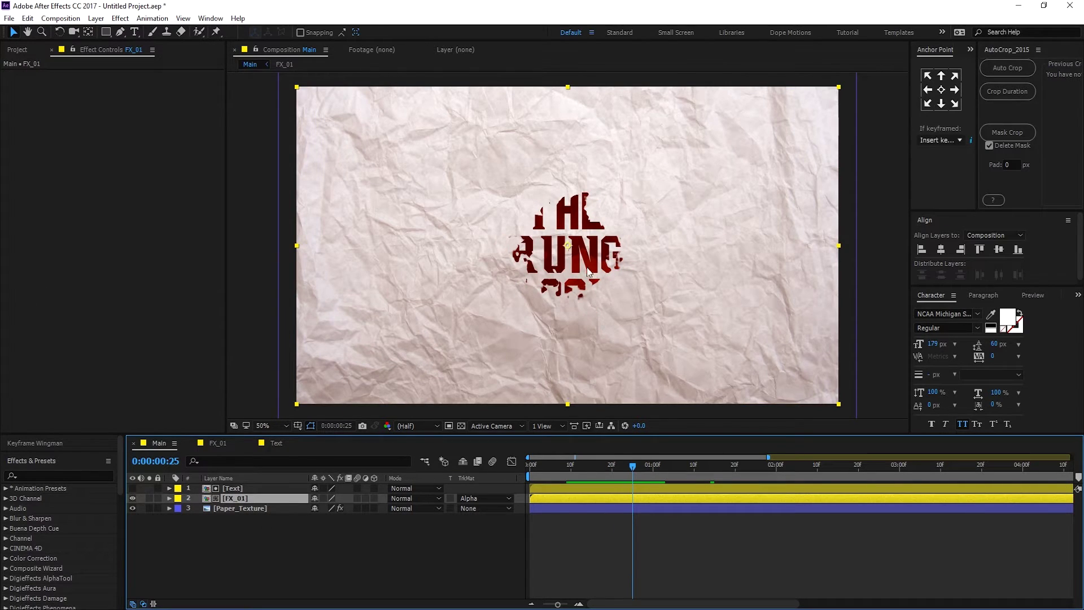
left_click_drag(569, 257, 634, 215)
left_click_drag(547, 464, 696, 494)
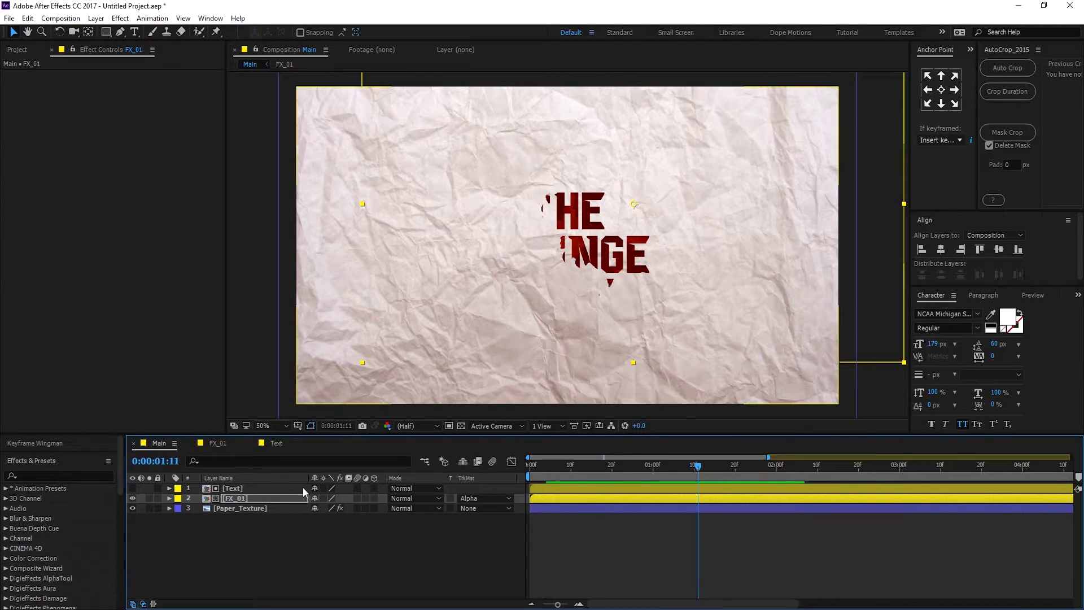
- Duplicate the FX_01 composition in the project and open the copy
left_click(21, 51)
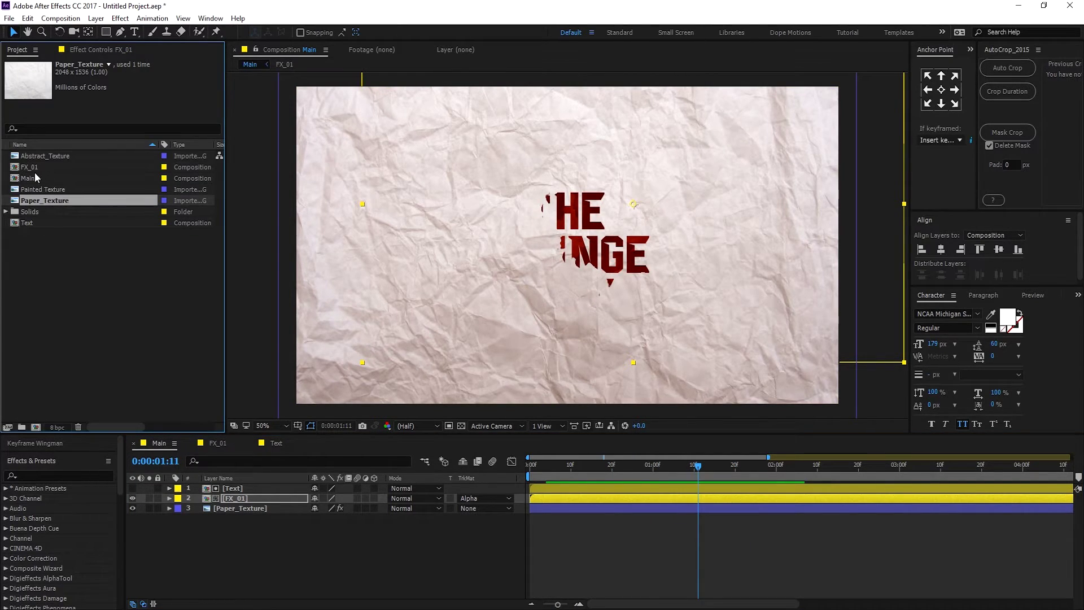
left_click(31, 169)
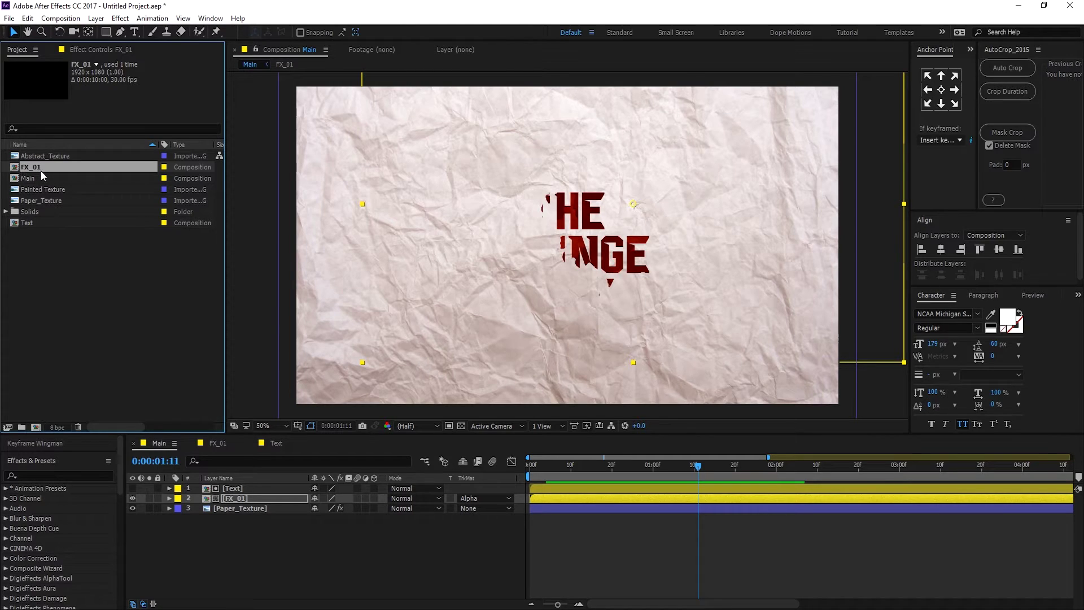
key("ctrl+d")
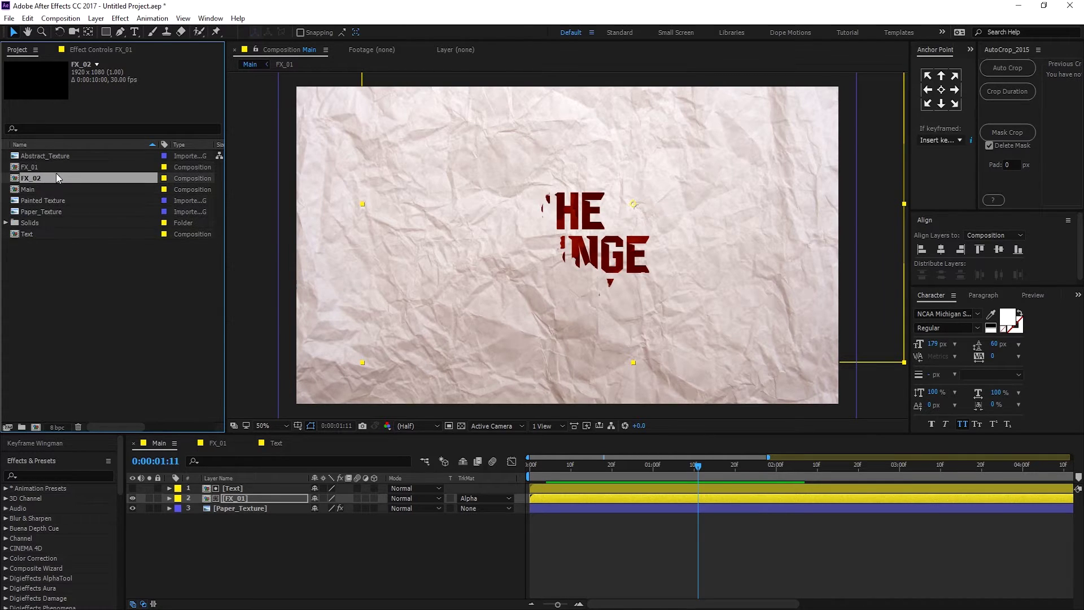
double_click(44, 177)
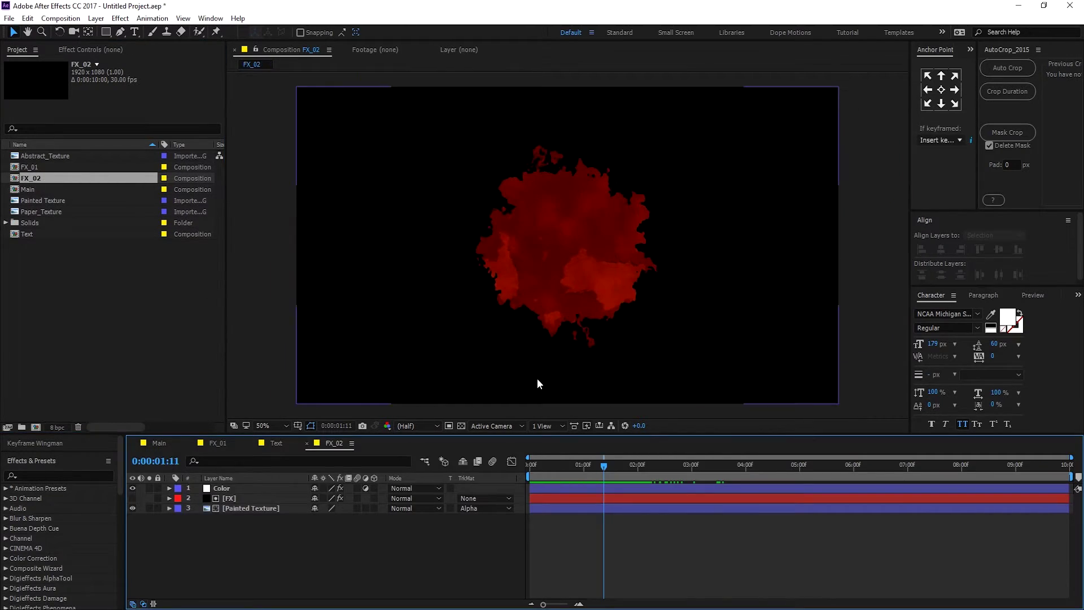
- Inspect the Painted Texture layer in FX_02 and compare the imported texture images in the project
left_click(254, 507)
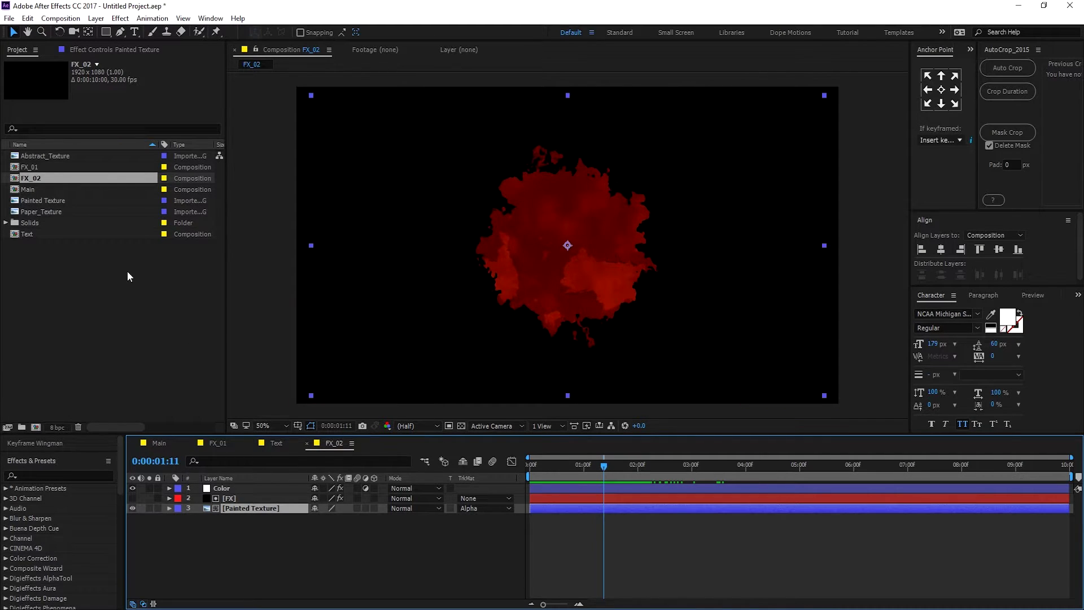
left_click(84, 160)
left_click(40, 203)
left_click(63, 214)
left_click(56, 202)
left_click(227, 530)
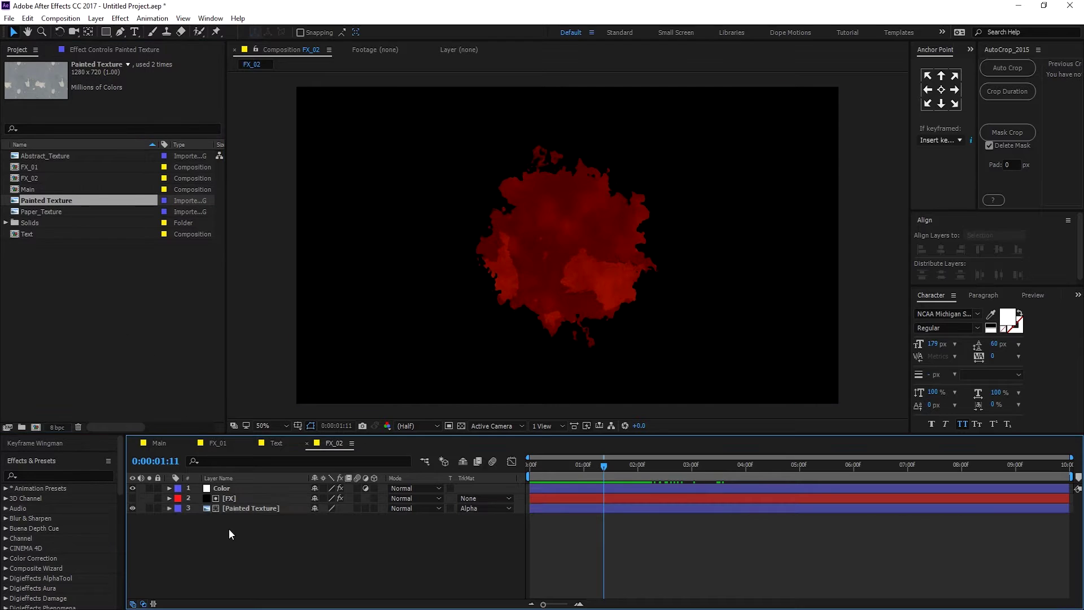
- Lower the FX layer's Roughen Edges Border to 194.10 and Fractal Influence to 0.53
left_click(235, 499)
left_click(123, 48)
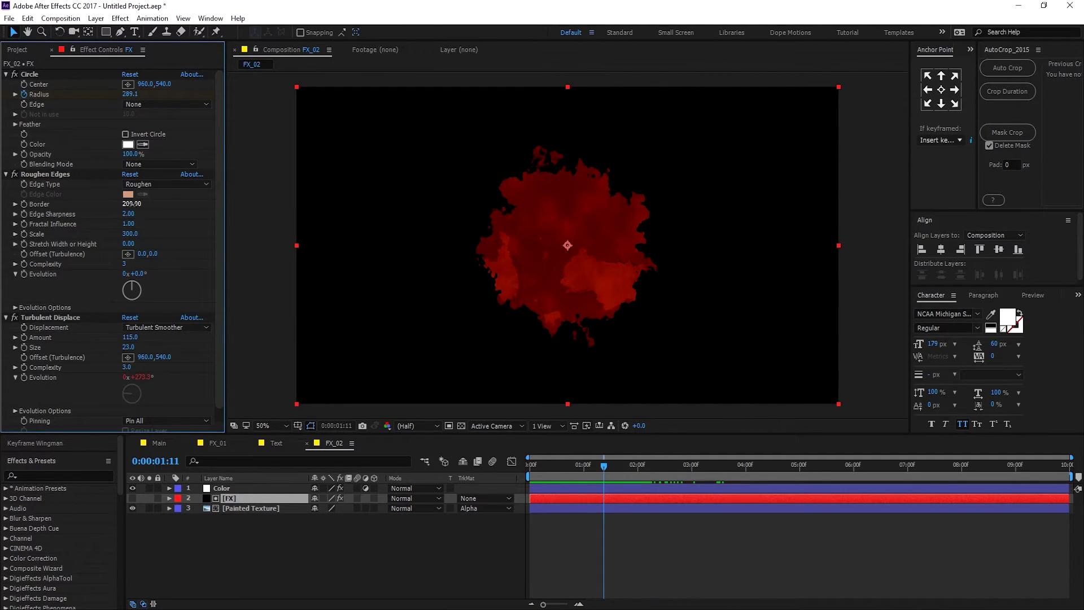
left_click_drag(132, 204, 104, 208)
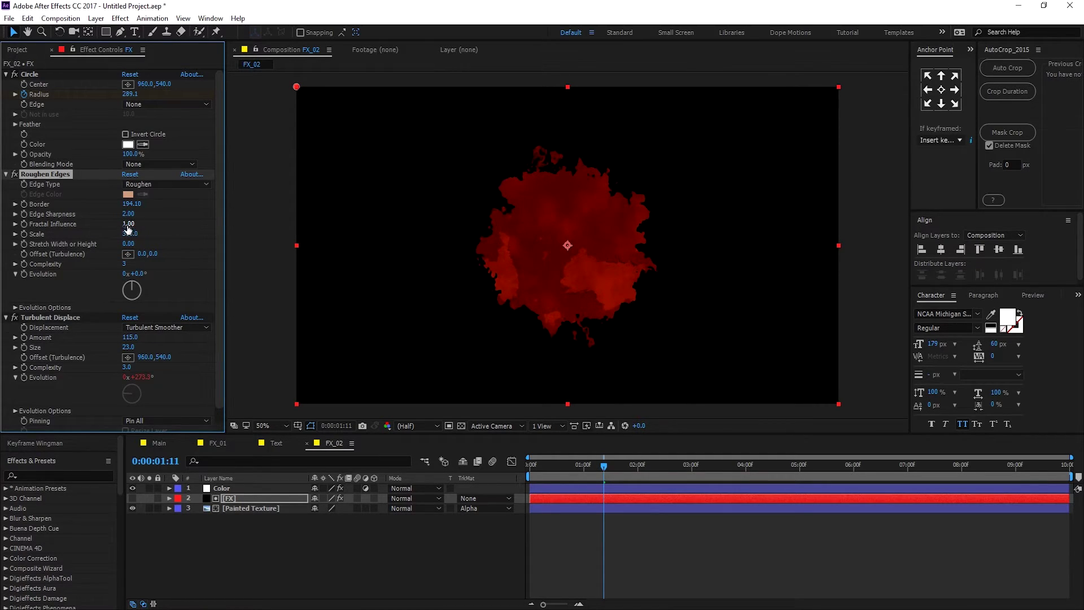
key("ctrl+shift+z")
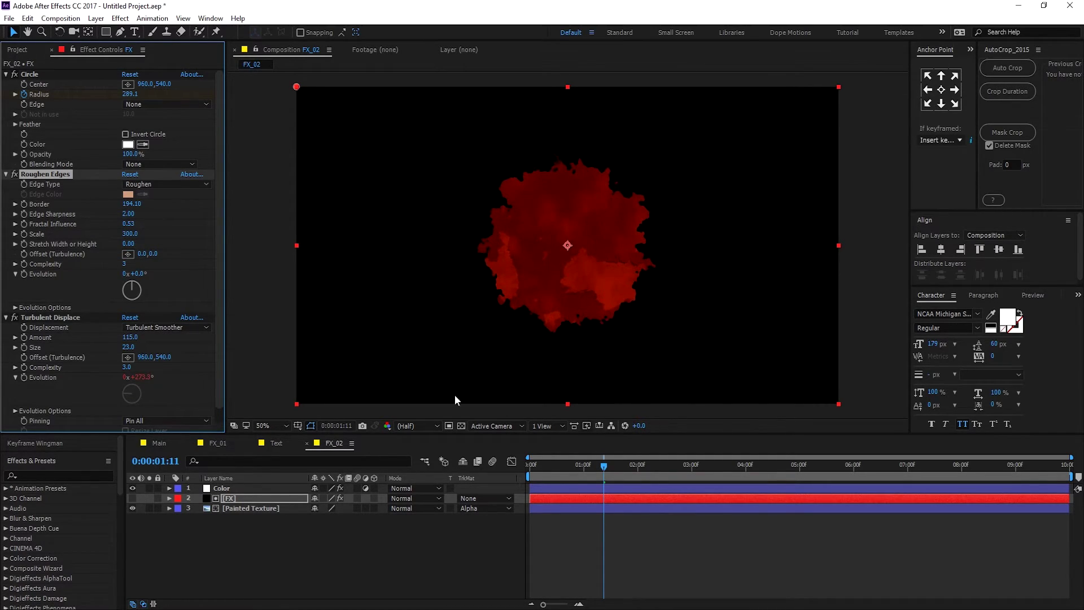
- Recolor the Color layer's CC Toner highlights to golden yellow DAAB09
left_click(229, 489)
left_click(128, 258)
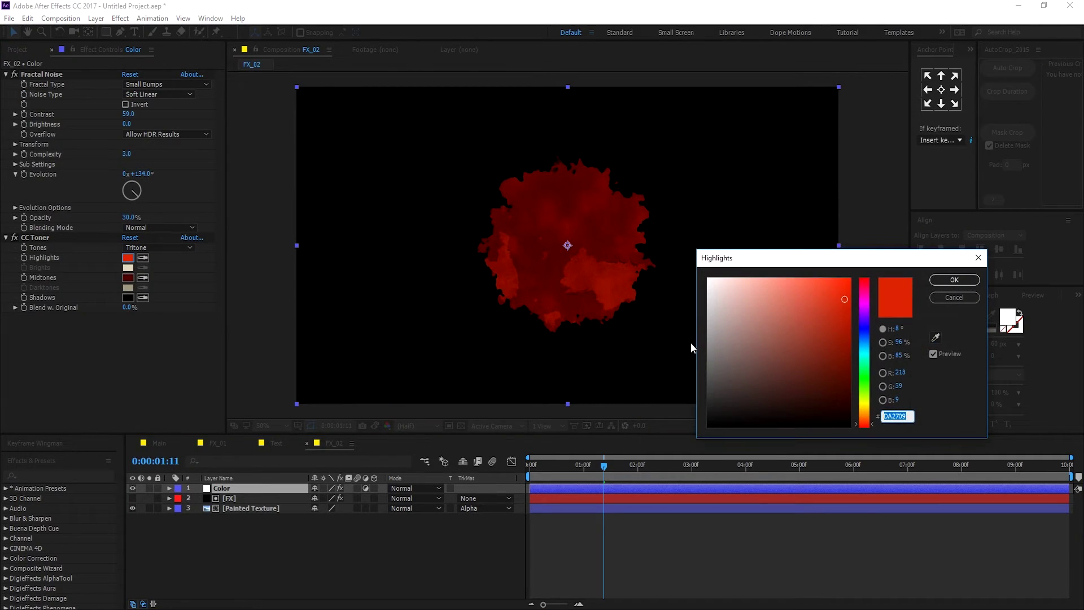
left_click(868, 342)
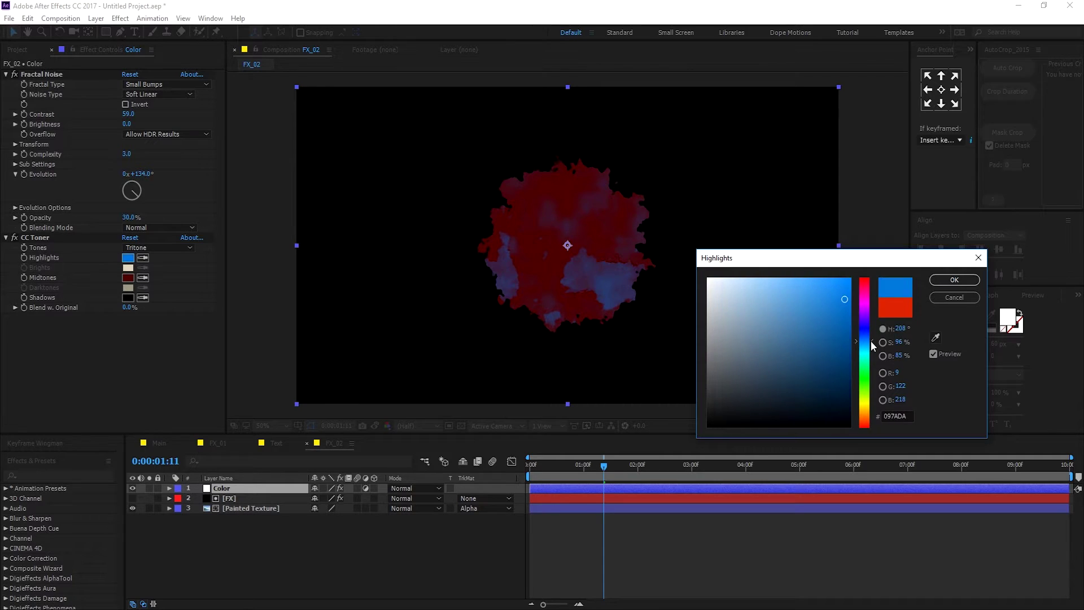
left_click_drag(868, 393, 866, 408)
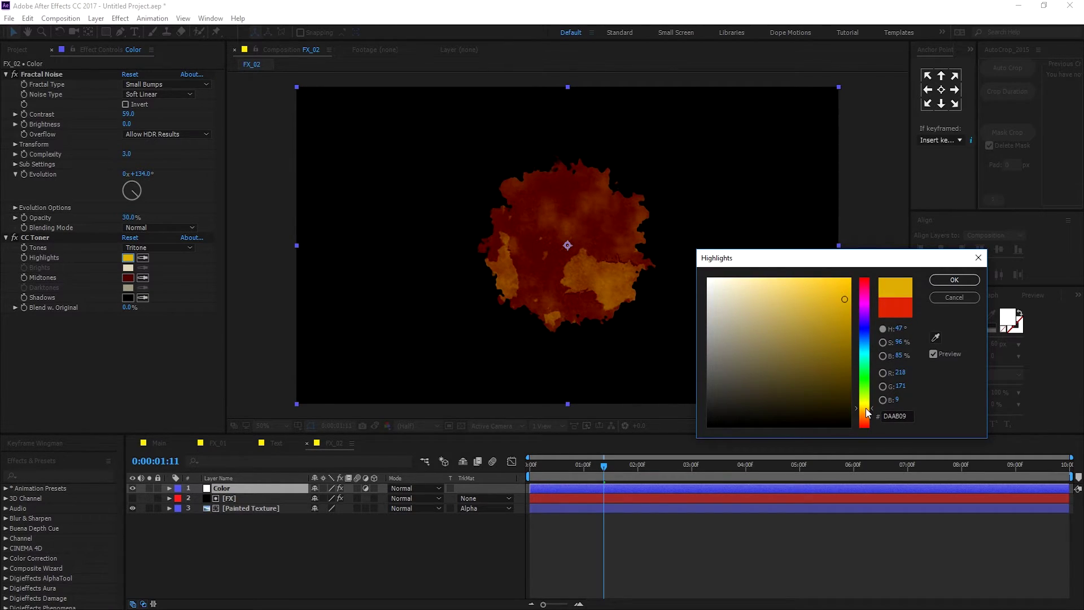
left_click(954, 279)
- Set the CC Toner midtones to dark blue 002175 and the highlights to bright cyan, then scrub through the splash
left_click(129, 279)
mouse_move(867, 351)
left_mouse_down()
mouse_move(857, 310)
mouse_move(871, 357)
left_mouse_up()
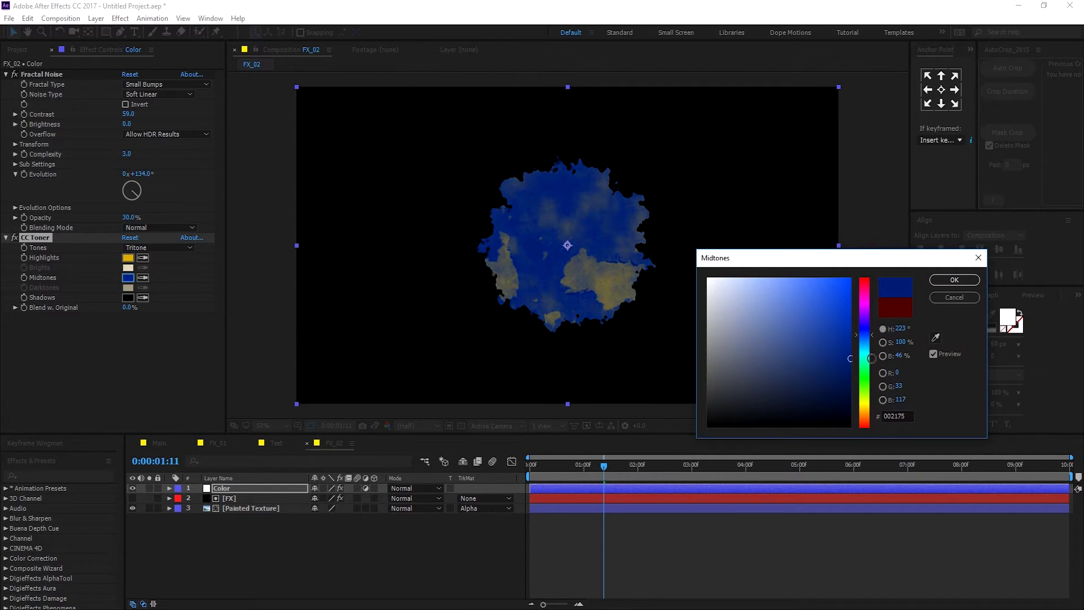
left_click(954, 279)
left_click(128, 257)
left_click_drag(868, 333, 867, 351)
left_click_drag(845, 301, 852, 299)
left_click(944, 279)
left_click_drag(622, 469, 727, 481)
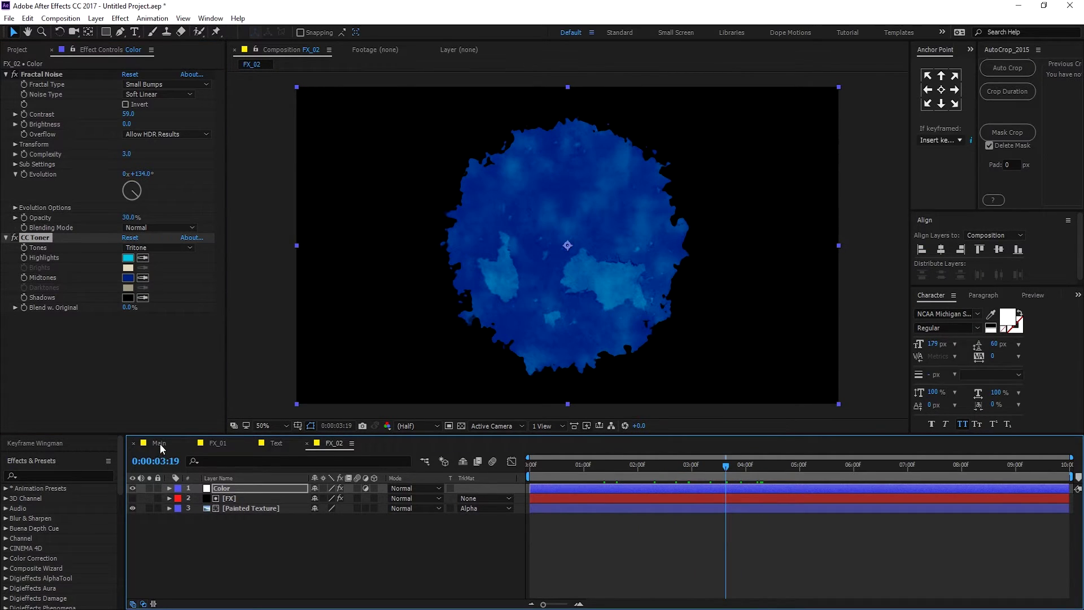
- Raise the FX layer's Turbulent Displace Amount to 248 to break up the splash edges
left_click(249, 498)
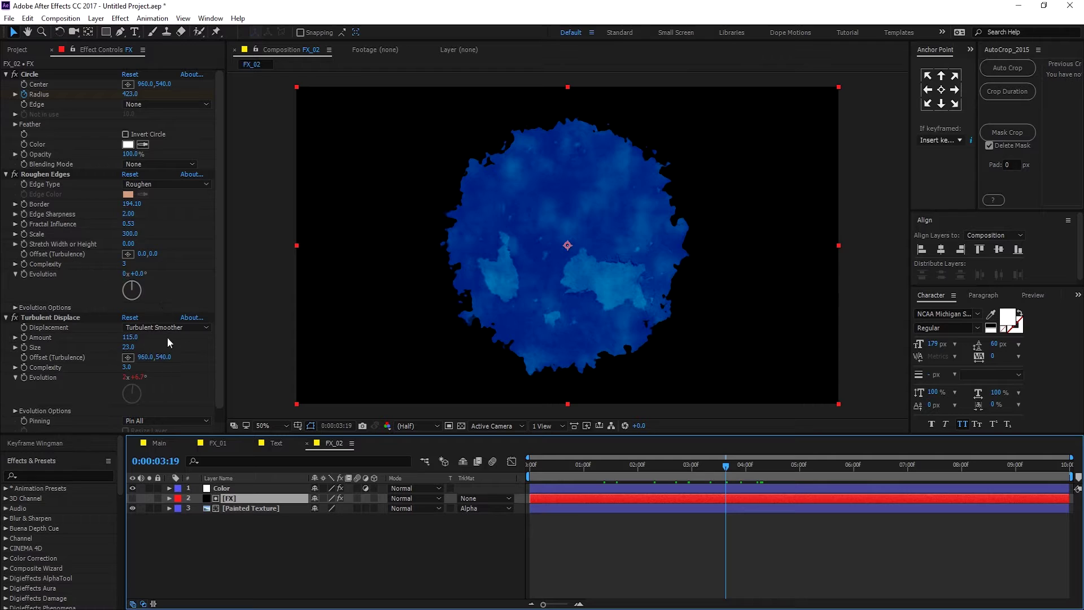
scroll(187, 347, "down", 1)
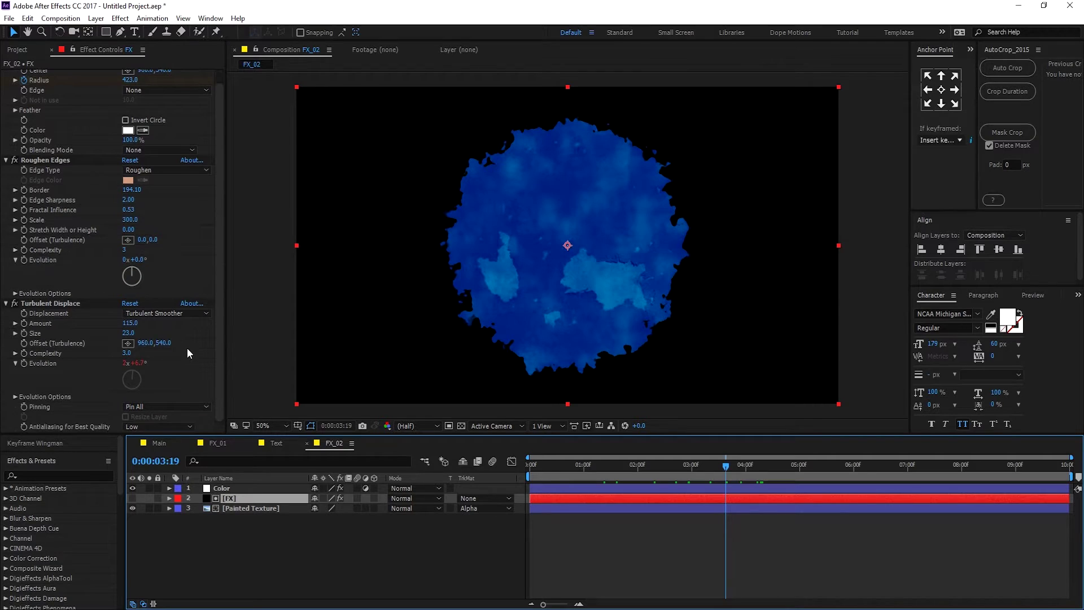
left_click(59, 307)
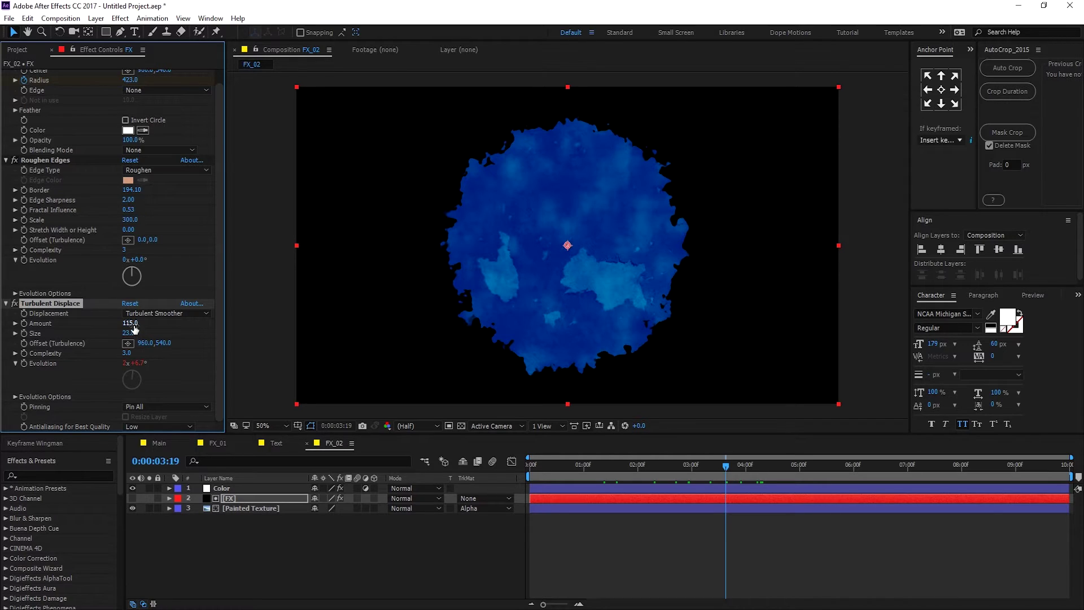
left_click_drag(151, 323, 209, 331)
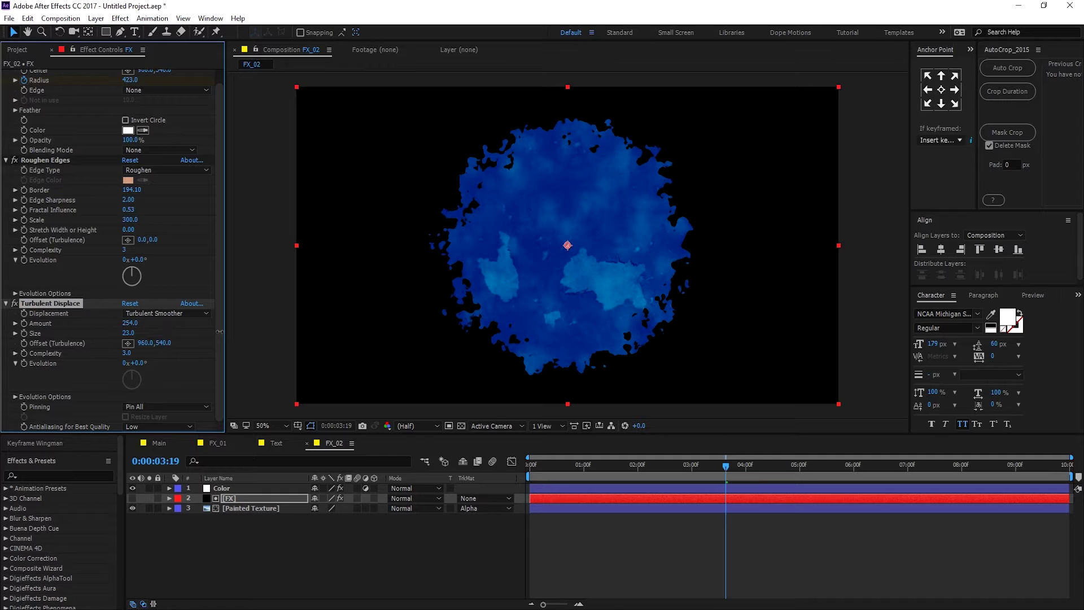
- Set the Roughen Edges Border to 193.50 and Scale to 147, and scrub through the splash animation
left_click_drag(129, 191, 87, 196)
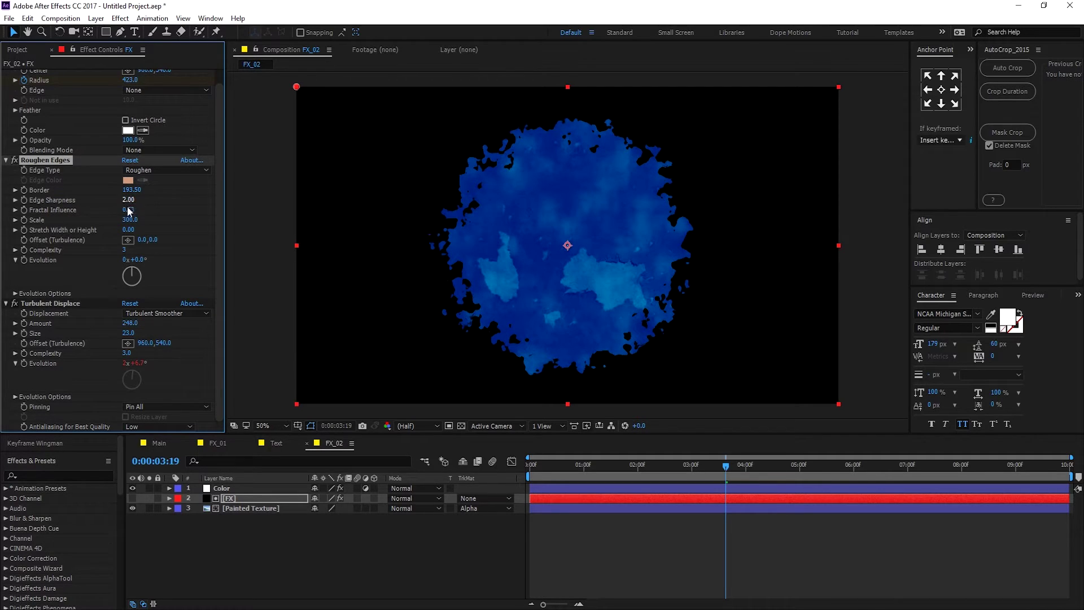
left_click_drag(119, 221, 55, 239)
left_click_drag(530, 470, 688, 468)
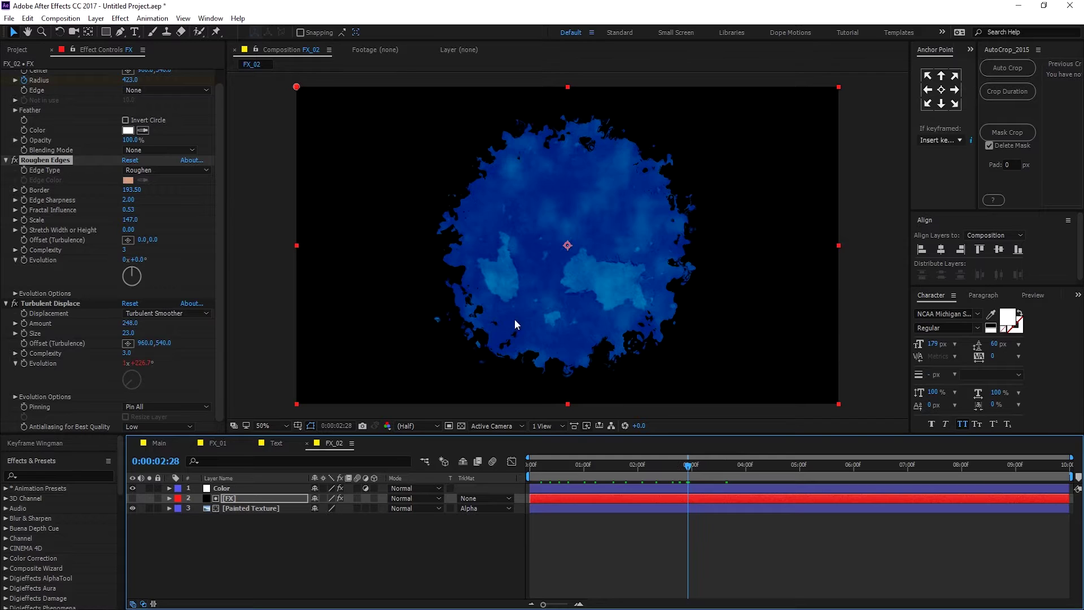
- Duplicate the Text layer in the Main composition
left_click(158, 443)
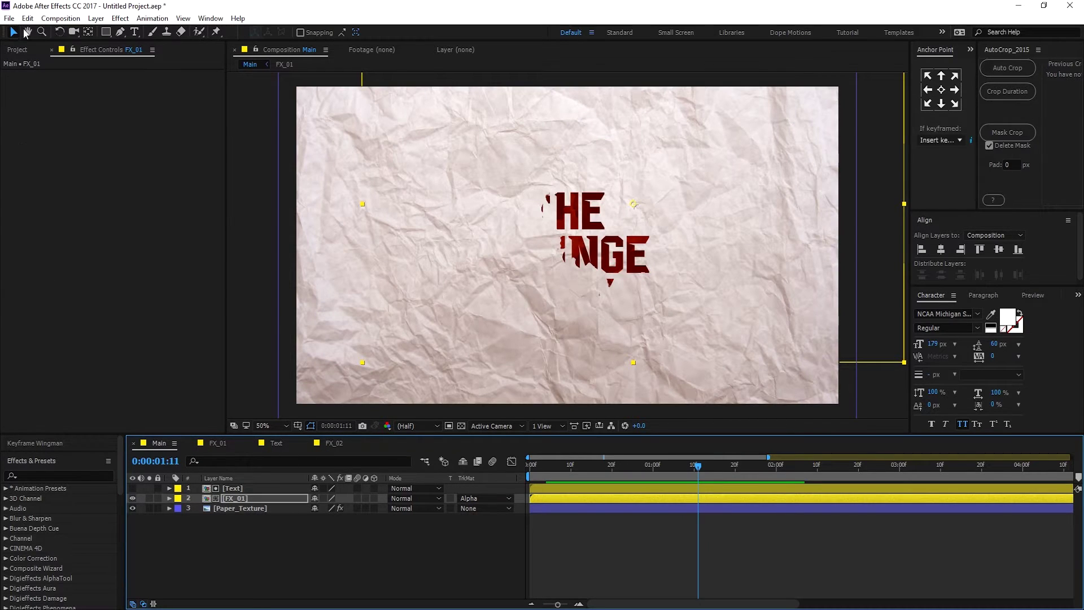
left_click(17, 49)
left_click(228, 559)
left_click(234, 488)
key("ctrl+d")
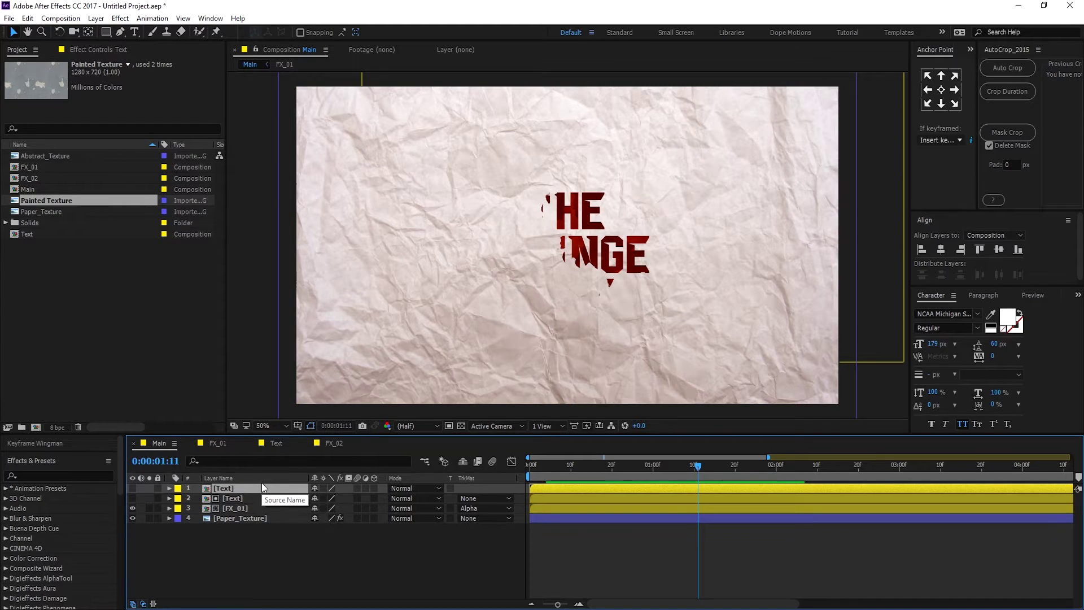
- Place FX_02 beneath the top Text layer with an alpha matte, and move it down and to the left over the text
left_click_drag(32, 178, 225, 492)
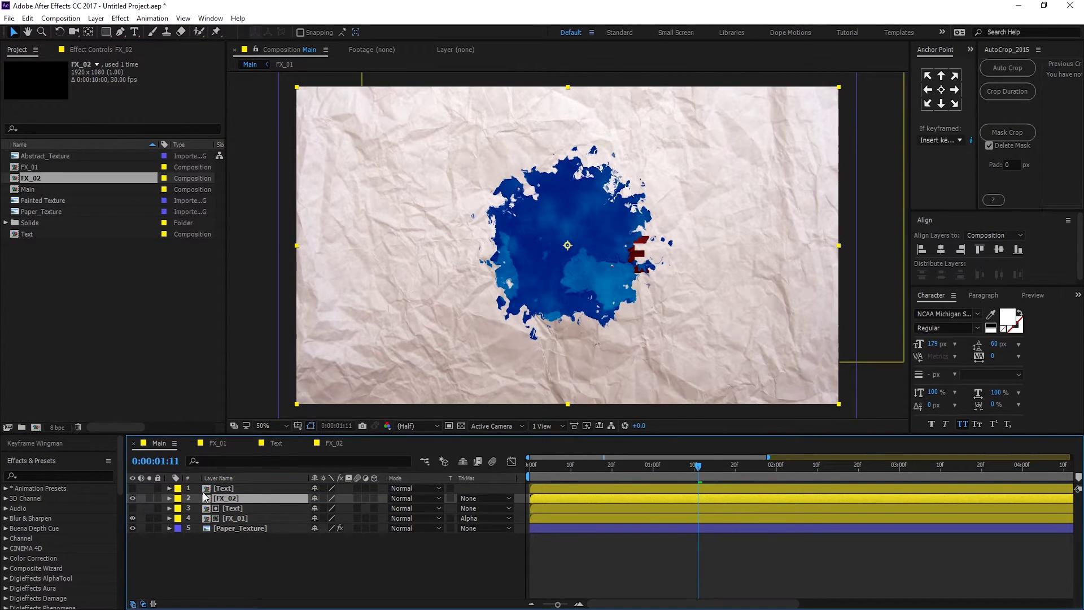
left_click(484, 499)
left_click(492, 528)
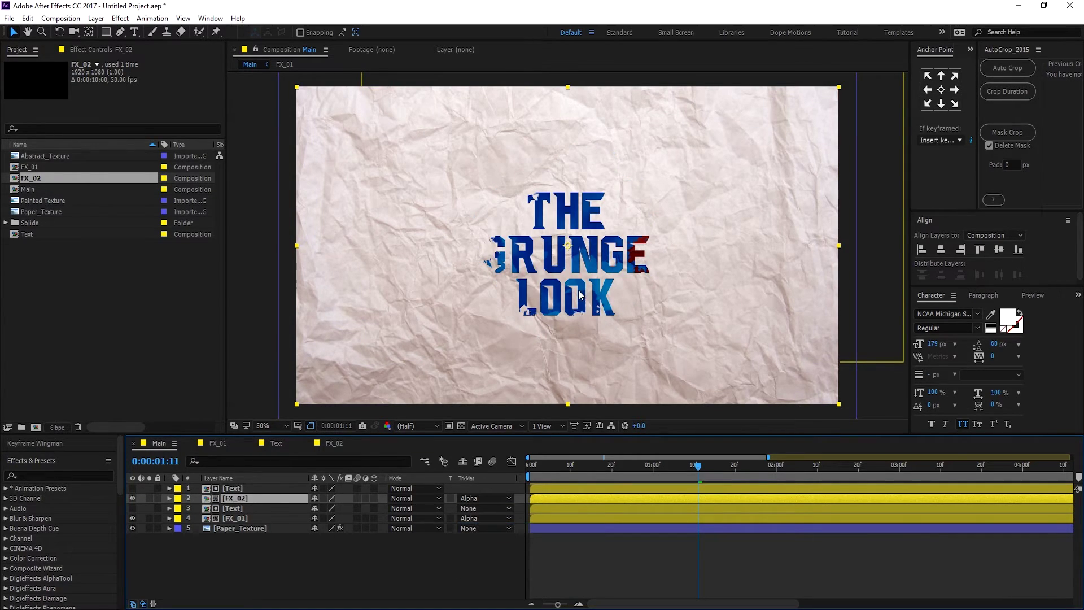
left_click_drag(558, 255, 477, 302)
left_click_drag(539, 466, 730, 495)
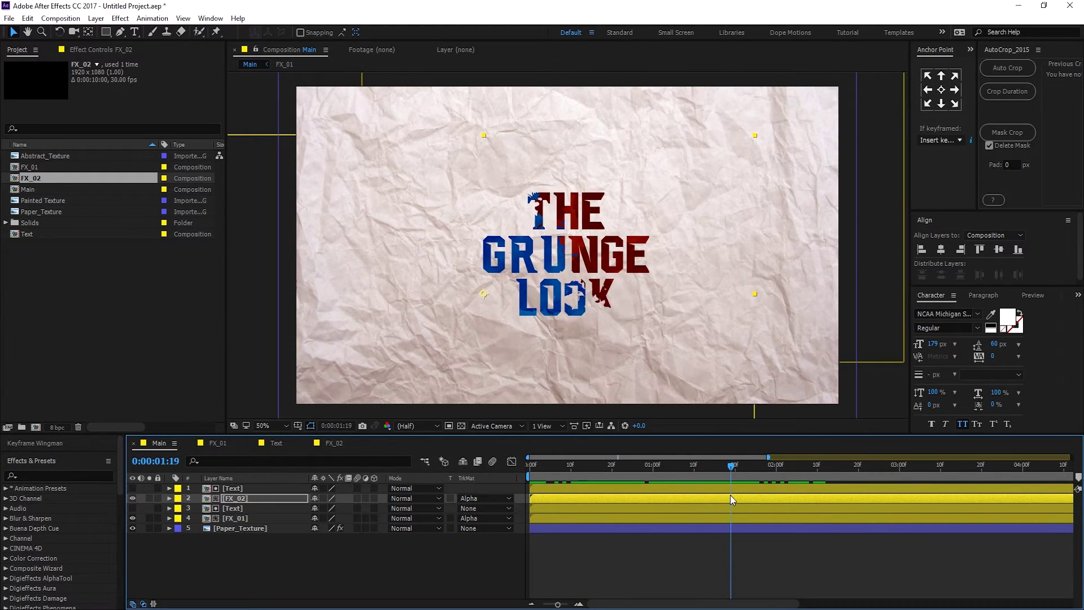
- Duplicate the FX_02 composition in the project, open the copy and scrub through its animation
left_click(30, 178)
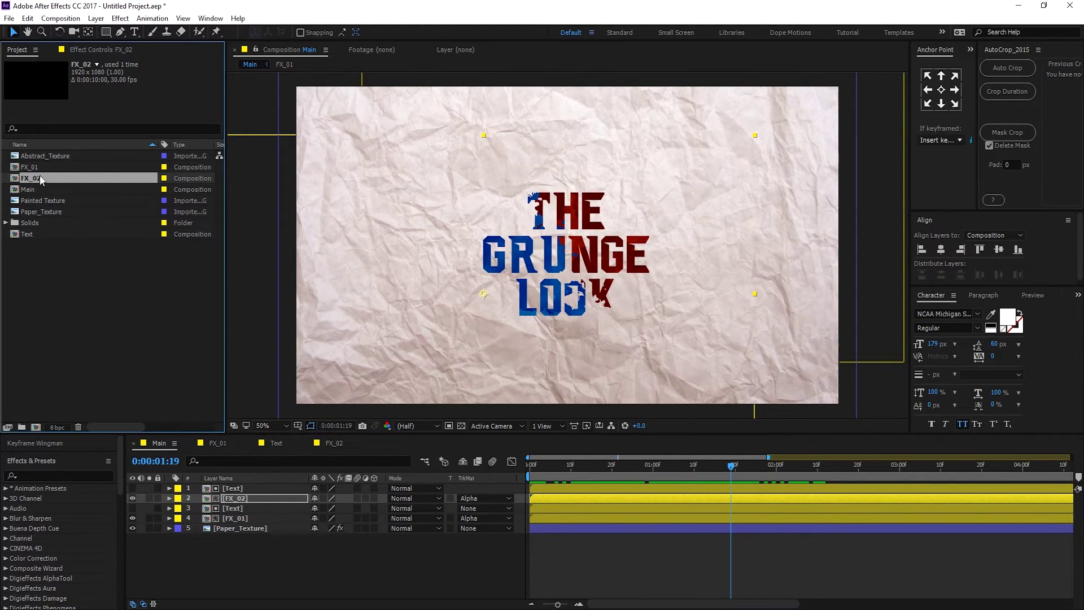
key("ctrl+d")
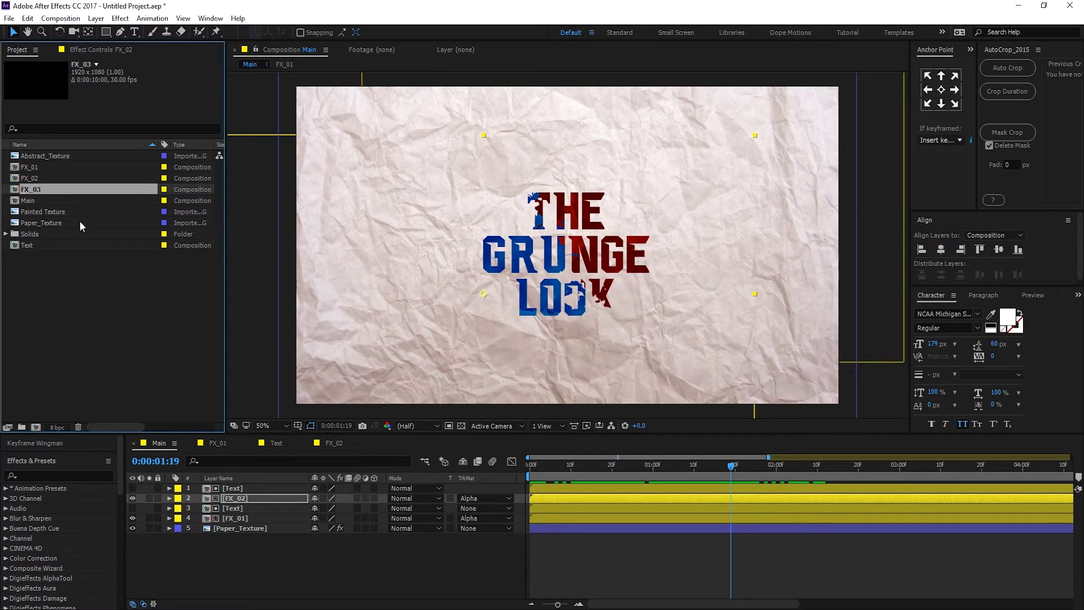
double_click(45, 191)
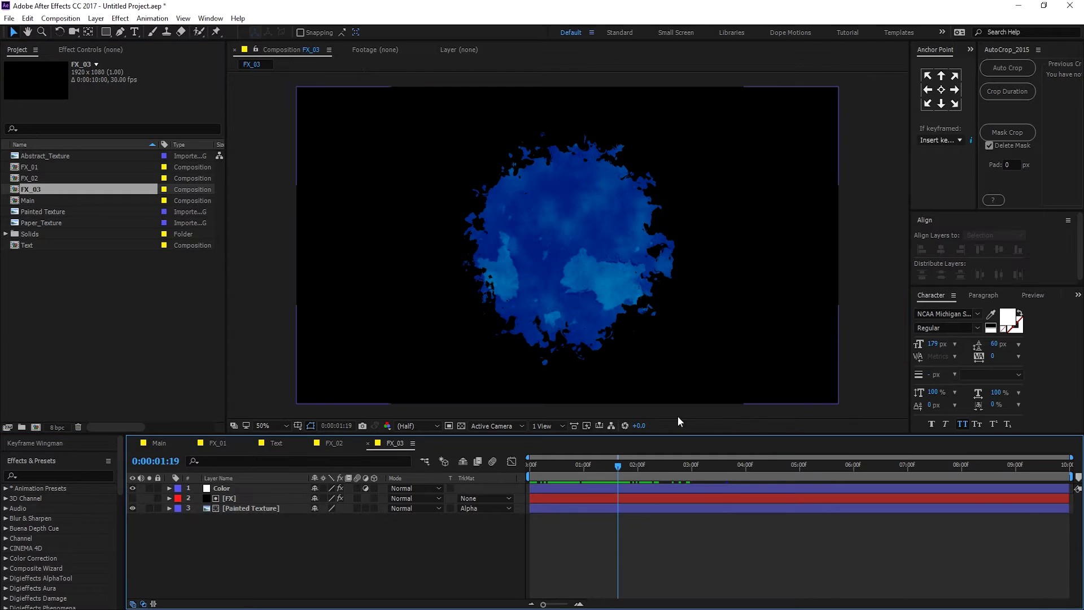
left_click_drag(580, 465, 636, 476)
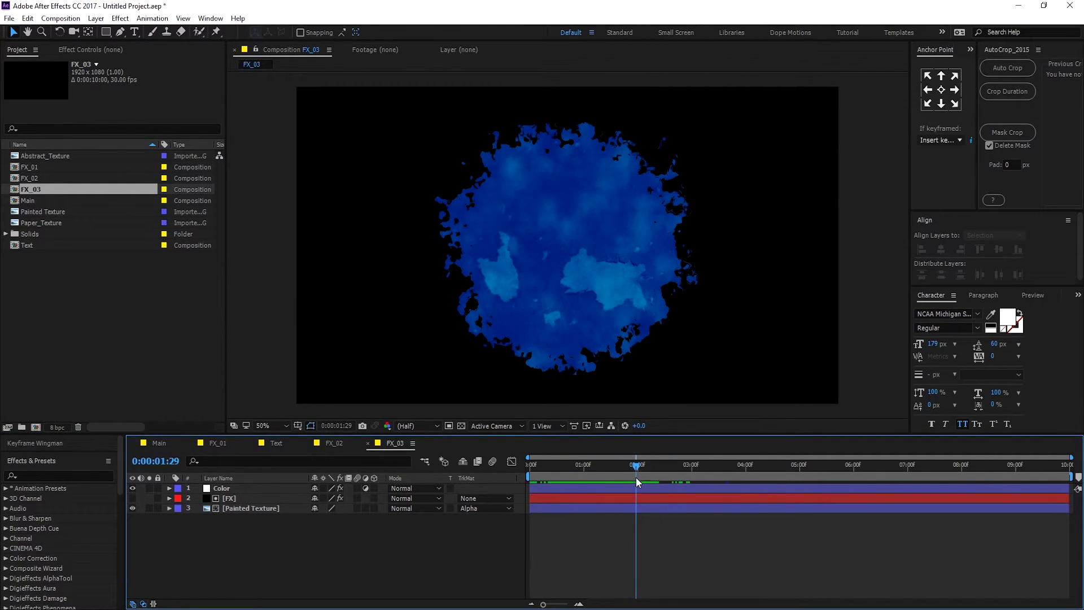
- Remove the Painted Texture layer's track matte in FX_03 and make the FX layer visible
left_click(233, 506)
left_click(464, 508)
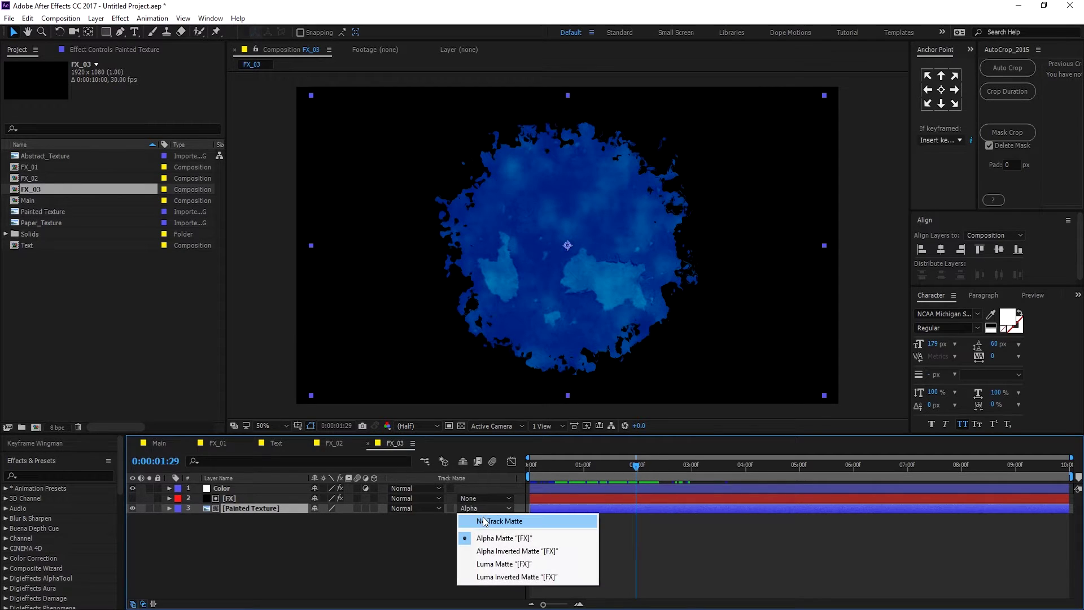
left_click(480, 522)
left_click(132, 498)
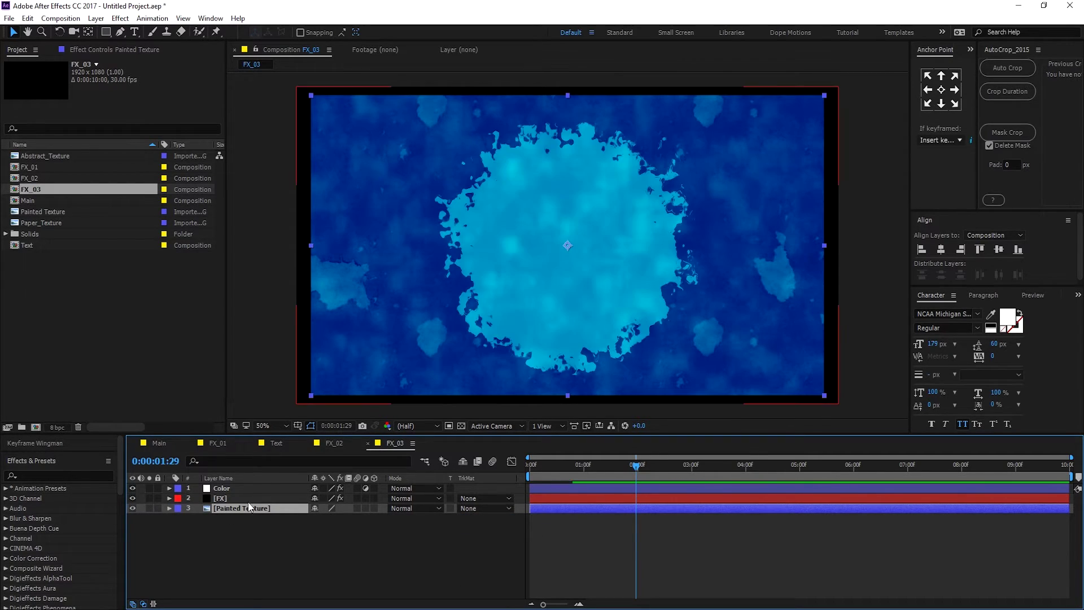
- Delete the Painted Texture and Color layers from FX_03 and scrub through the plain white splash
left_click(250, 525)
left_click(233, 511)
key("Delete")
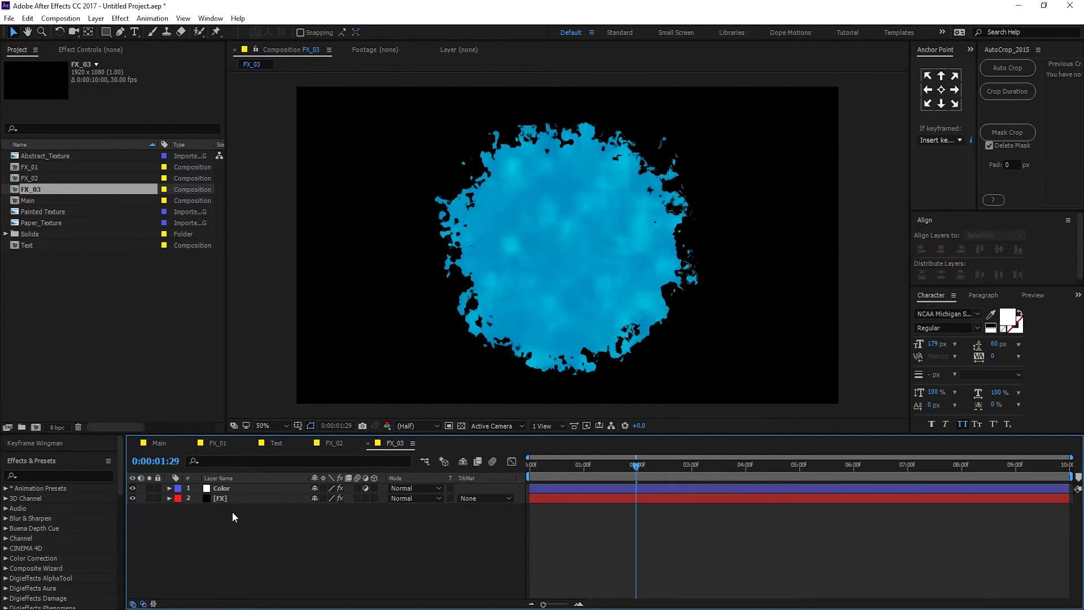
left_click(221, 488)
key("Delete")
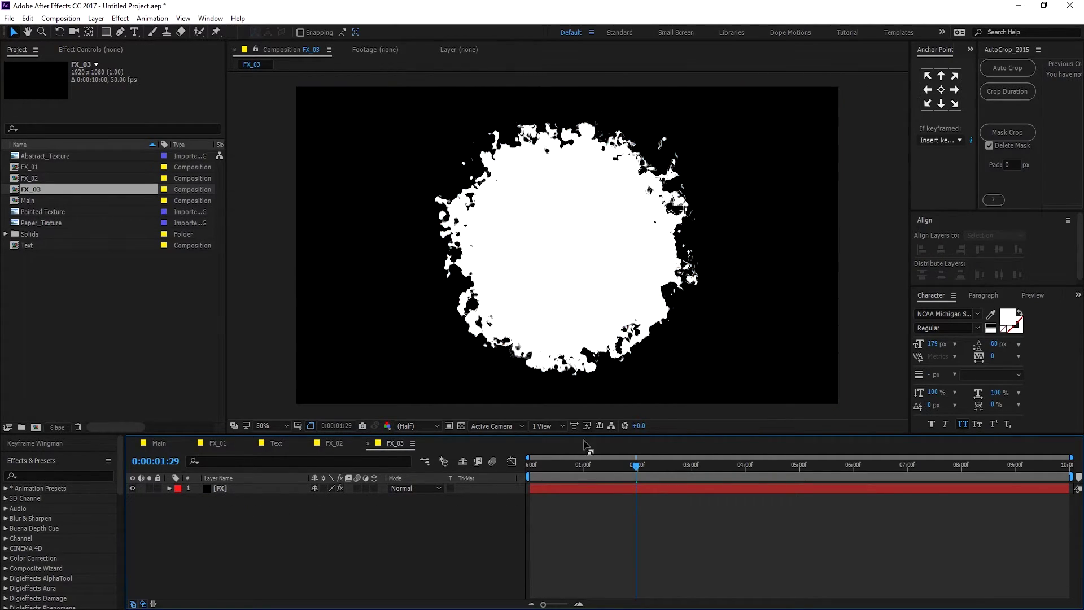
mouse_move(587, 466)
left_mouse_down()
mouse_move(570, 466)
mouse_move(620, 465)
mouse_move(579, 465)
mouse_move(591, 465)
left_mouse_up()
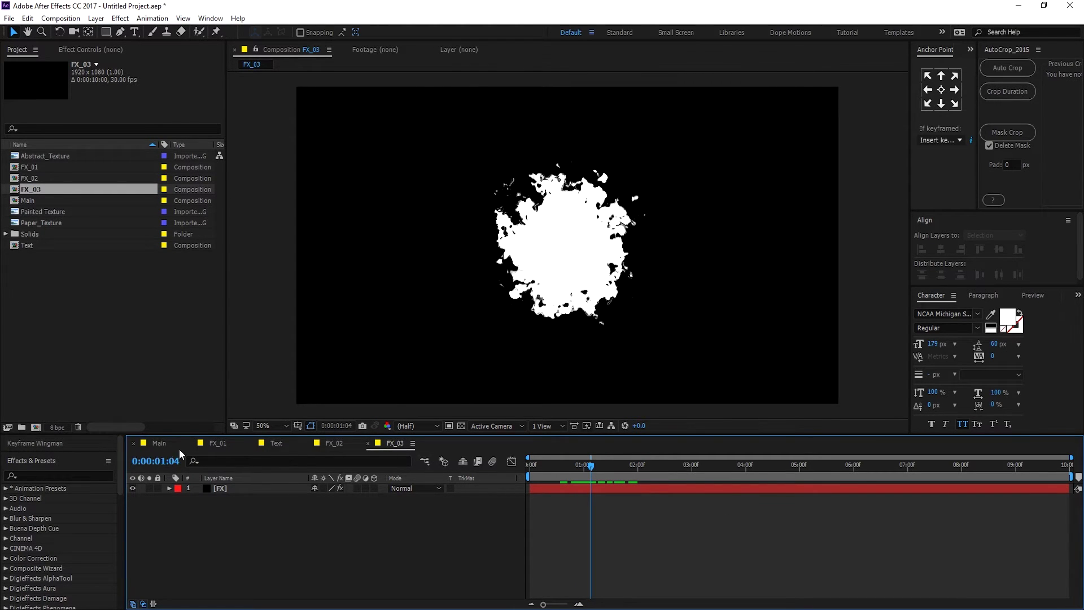
- Duplicate the top Text layer in the Main composition and make the copy visible
left_click(159, 443)
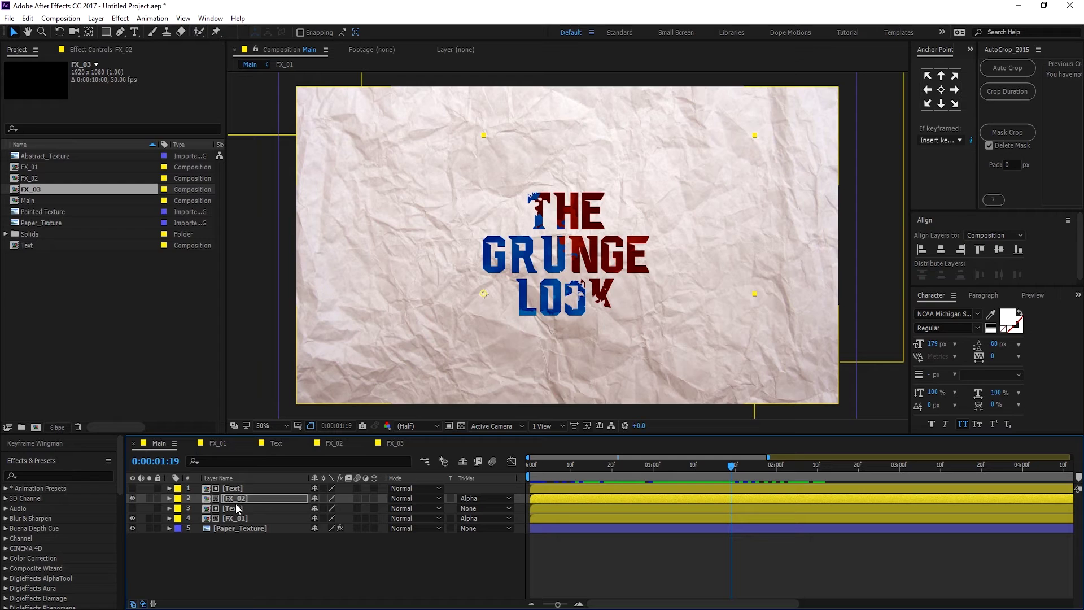
left_click(237, 489)
key("ctrl+d")
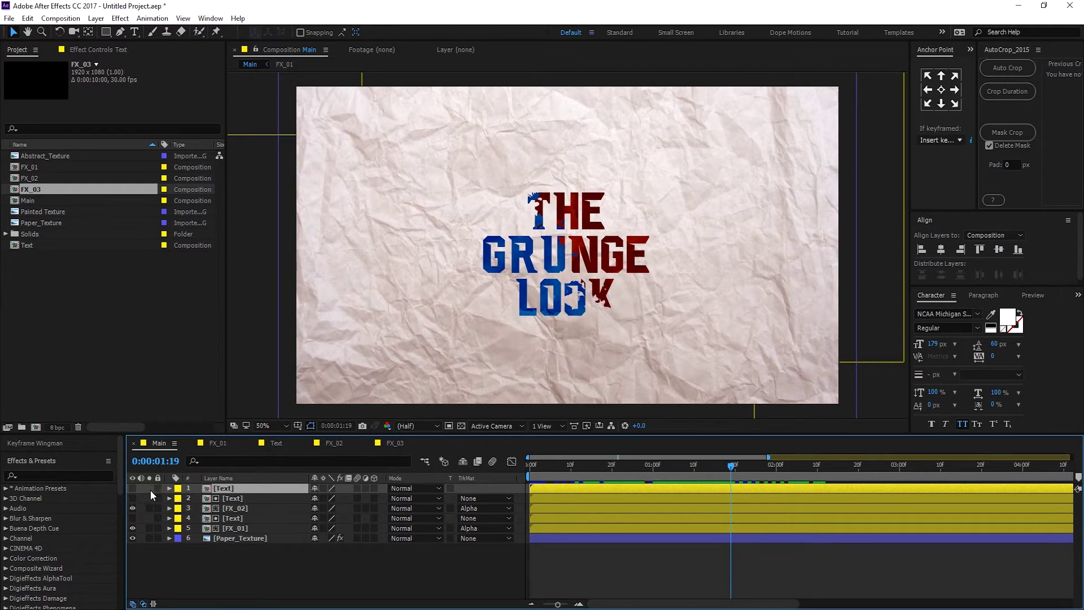
left_click(132, 488)
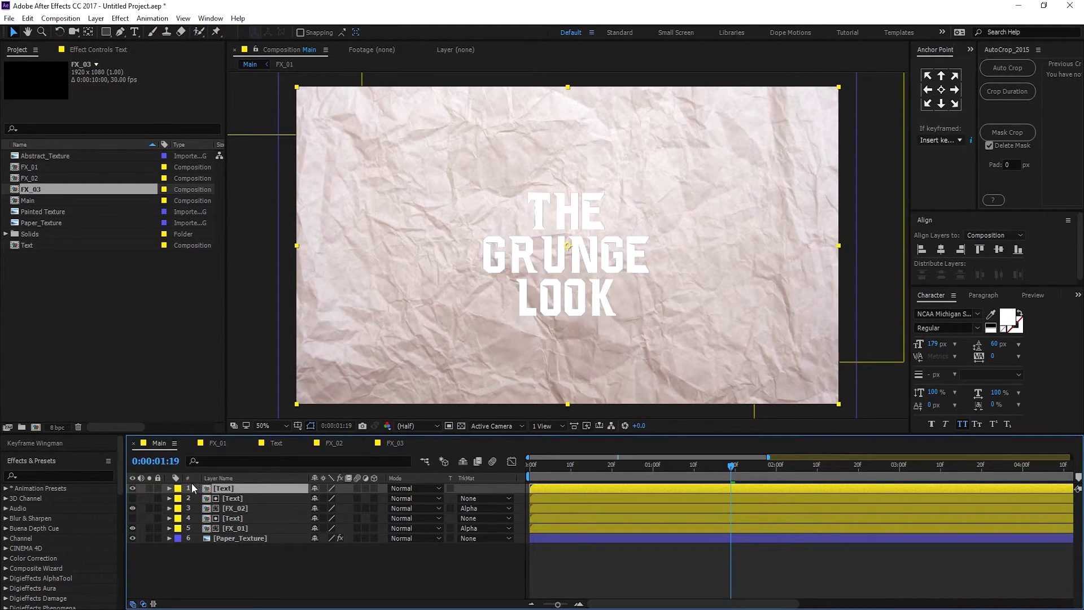
- Place FX_03 beneath the top Text layer and set its track matte to Alpha Matte "Text"
left_click(37, 190)
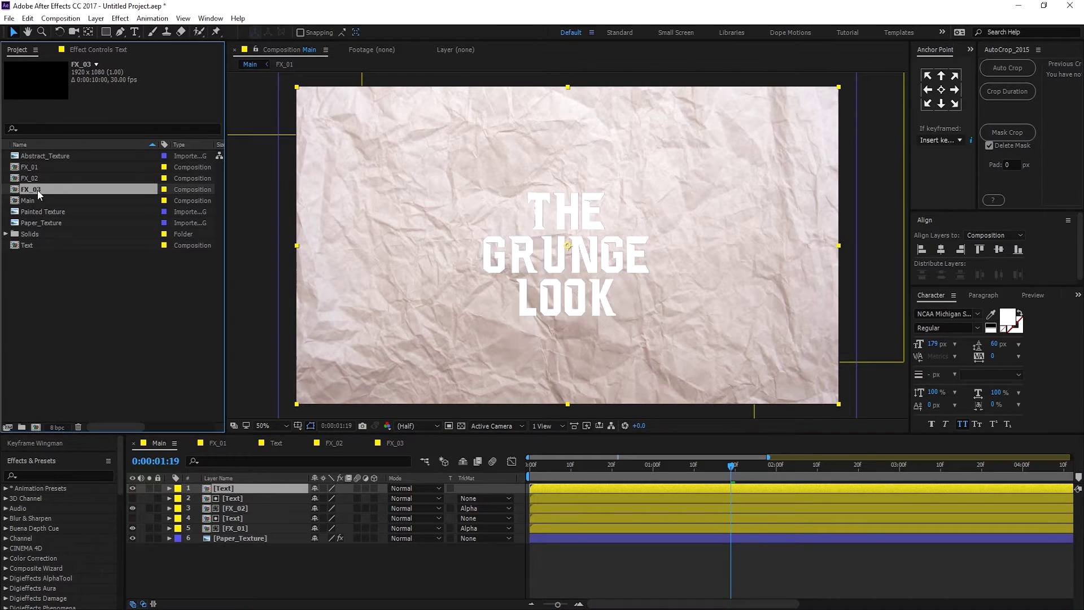
left_click_drag(32, 189, 217, 494)
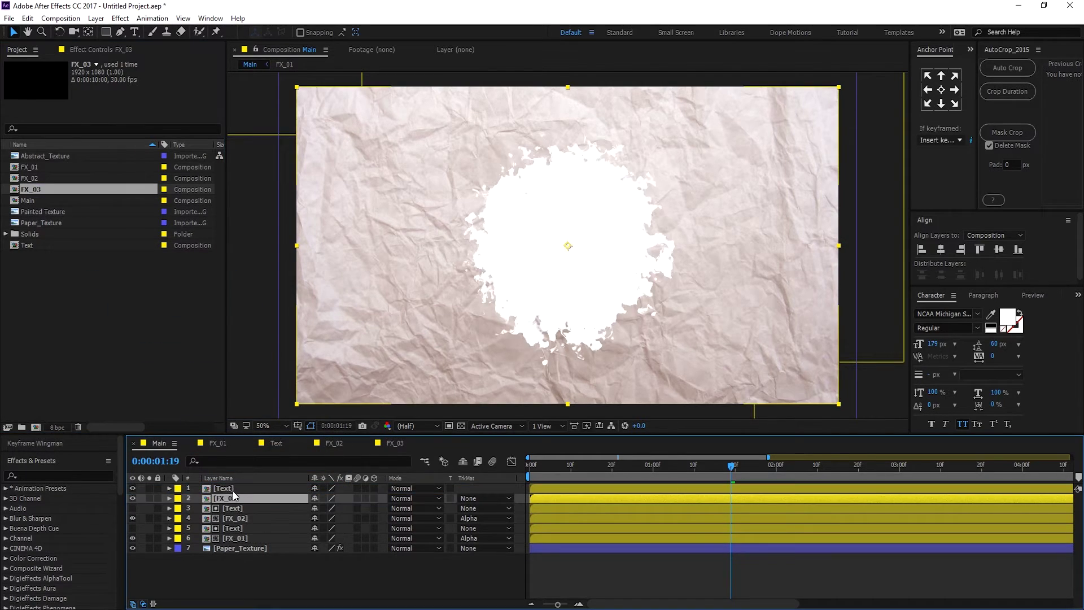
left_click(484, 498)
left_click(486, 509)
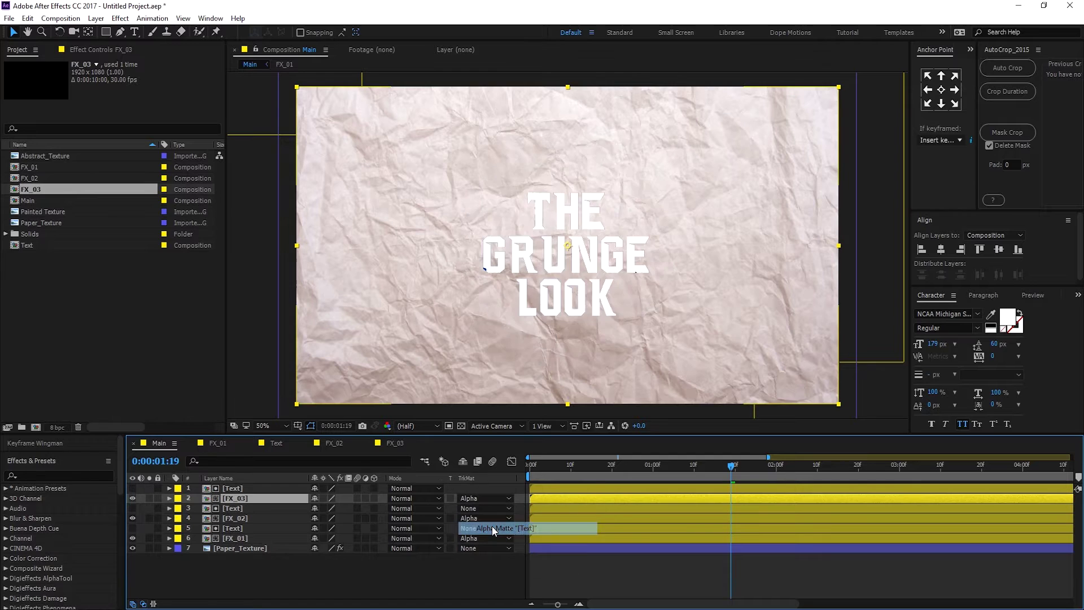
- Shift the top Text and FX_03 layers to start at 1 second and scrub through the reveal
left_click_drag(622, 472, 674, 468)
left_click(541, 488, "shift")
left_click_drag(536, 495, 750, 479)
left_click_drag(640, 493, 791, 469)
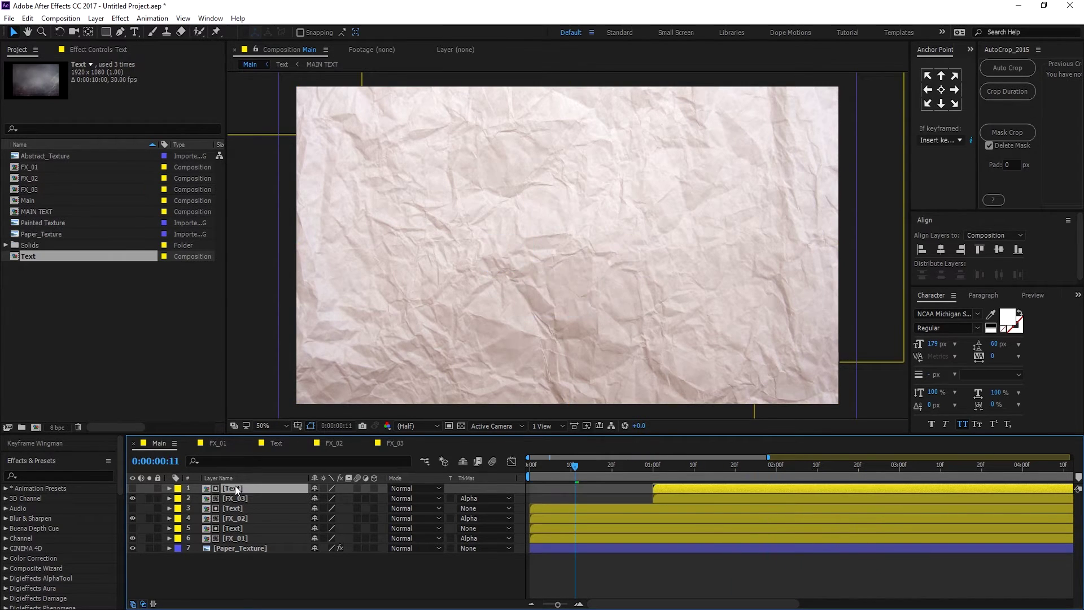
- Open FX_03, place Abstract_Texture beneath the FX layer, and scale the texture to 30%
double_click(244, 497)
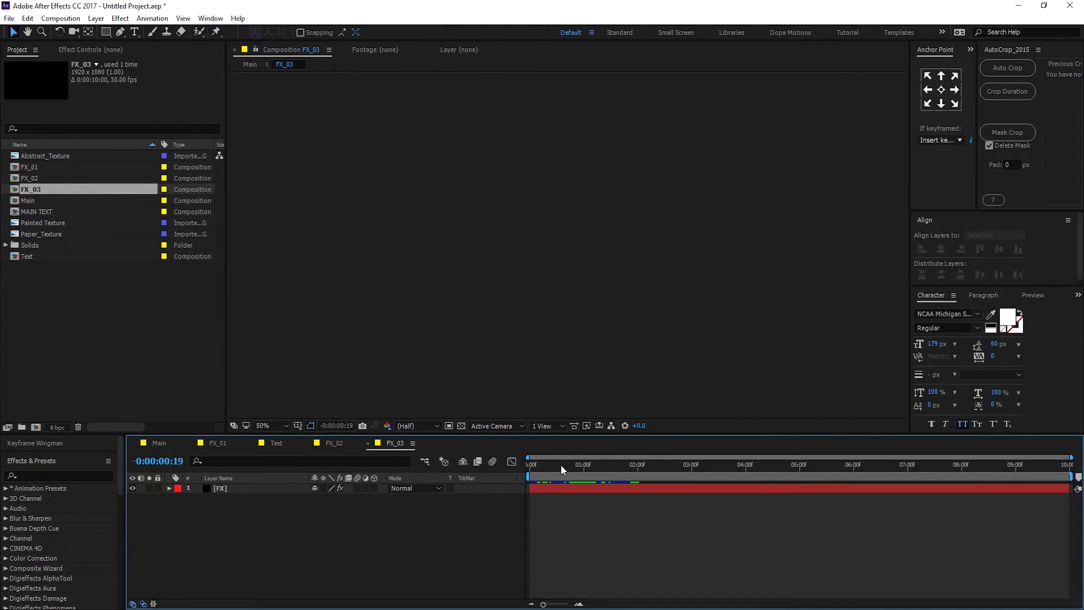
left_click_drag(560, 465, 666, 466)
left_click_drag(42, 152, 212, 510)
key("s")
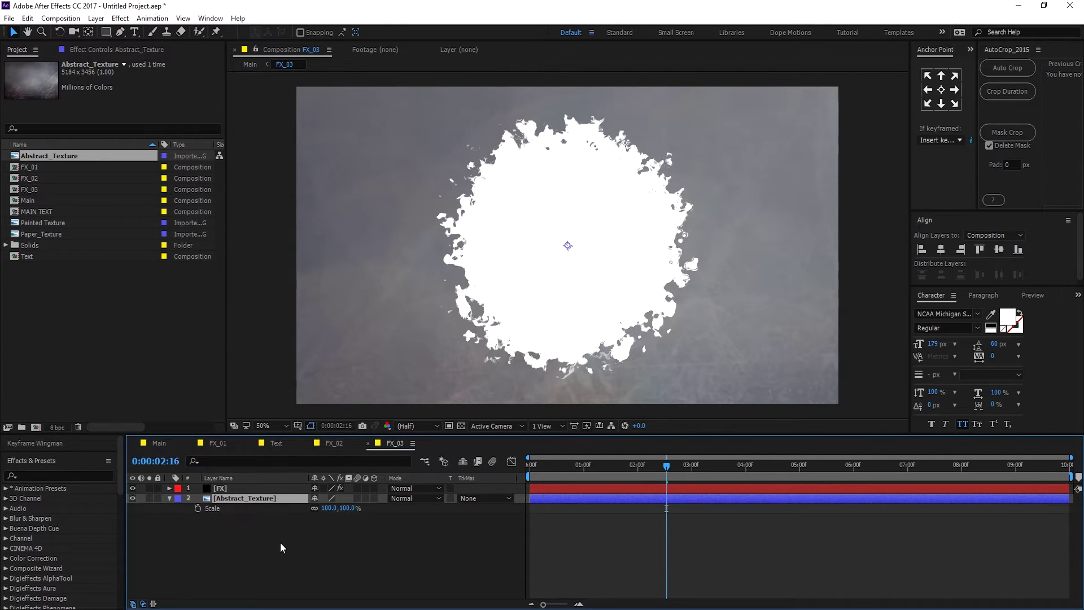
left_click_drag(346, 511, 312, 511)
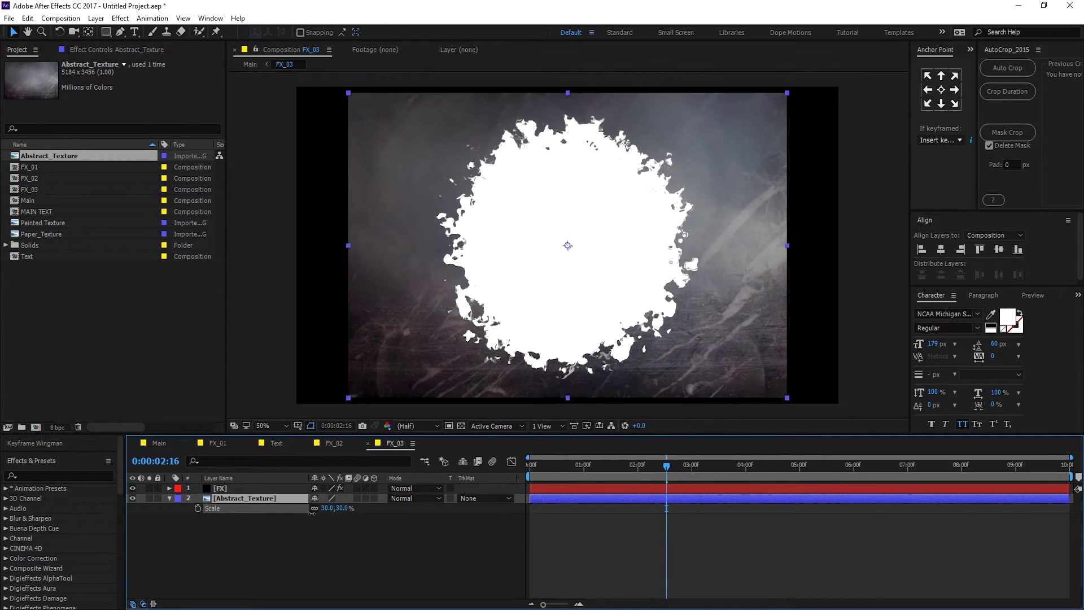
- Set the Abstract_Texture layer's track matte to Alpha Matte "[FX]" and preview the textured splash
left_click(485, 498)
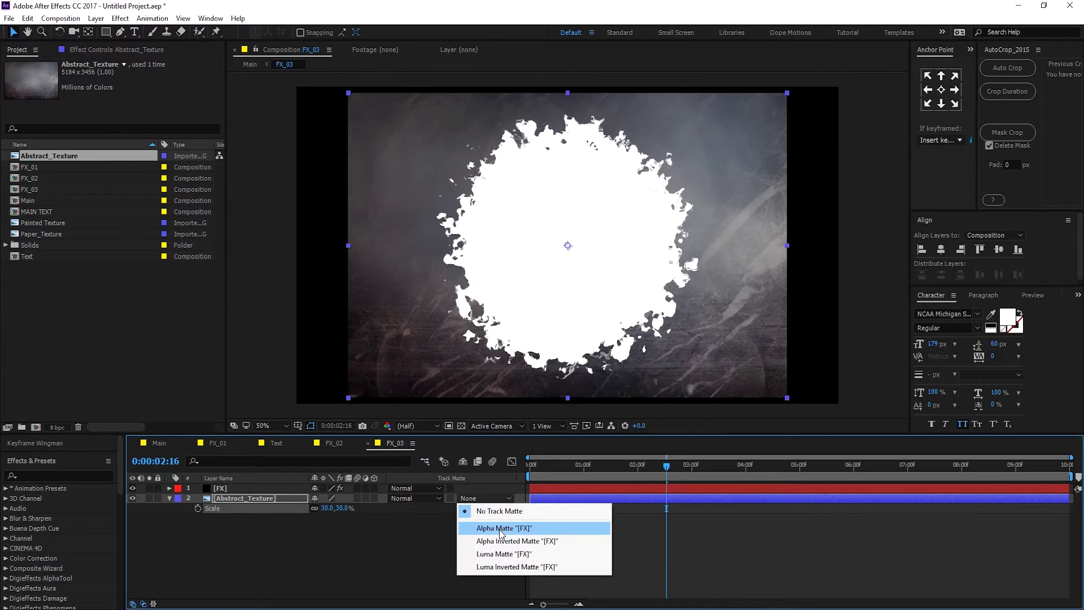
left_click(499, 529)
key("space")
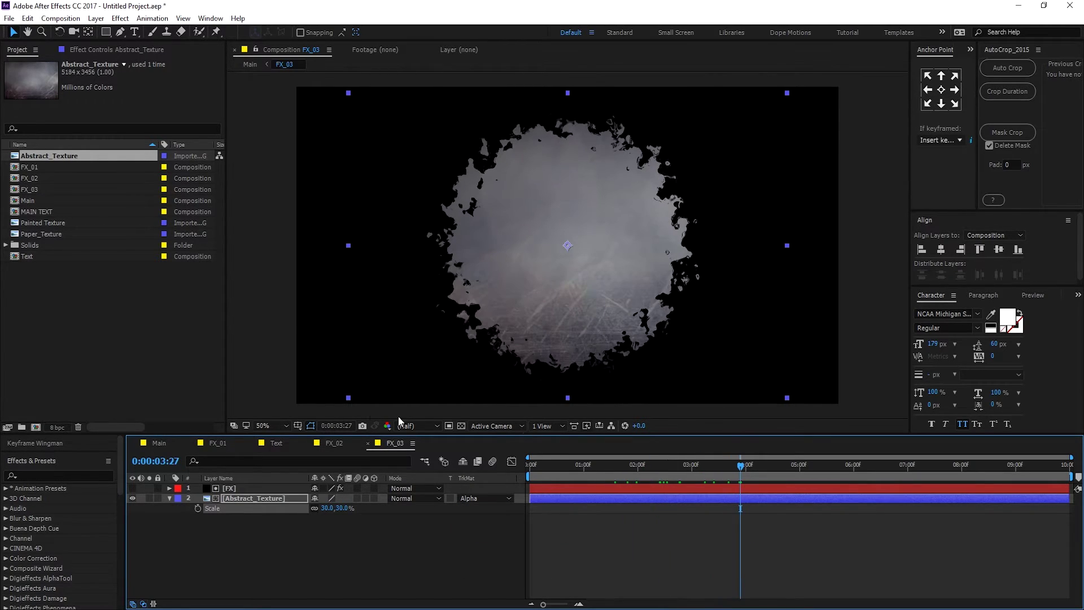
- Return to the Main composition, scrub to the fully revealed text, and examine the letter edges up close
left_click(158, 443)
left_click_drag(582, 464, 882, 464)
key("period")
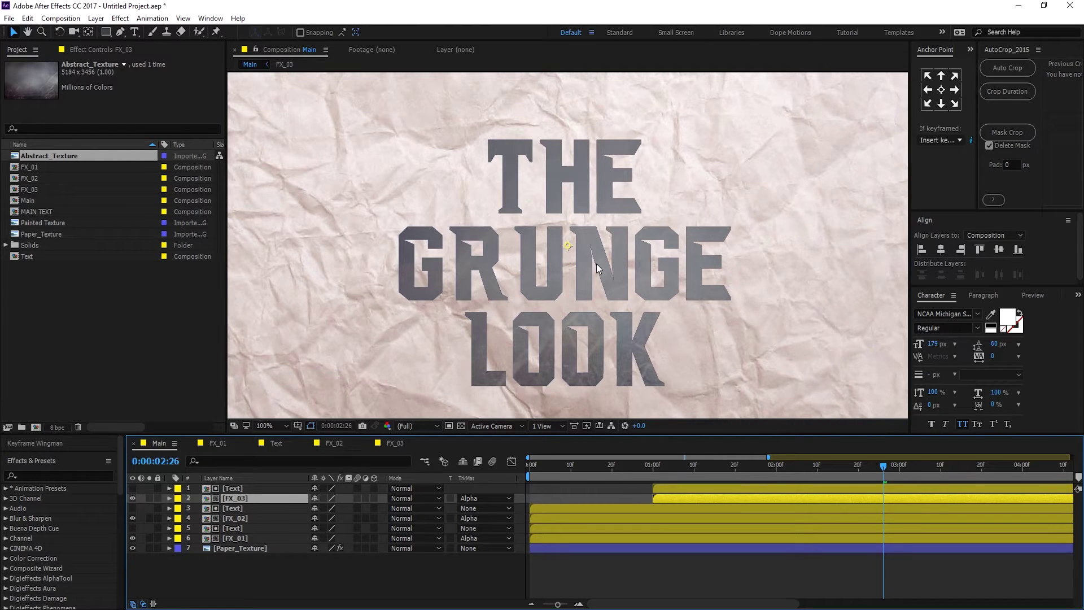
scroll(597, 263, "up", 2)
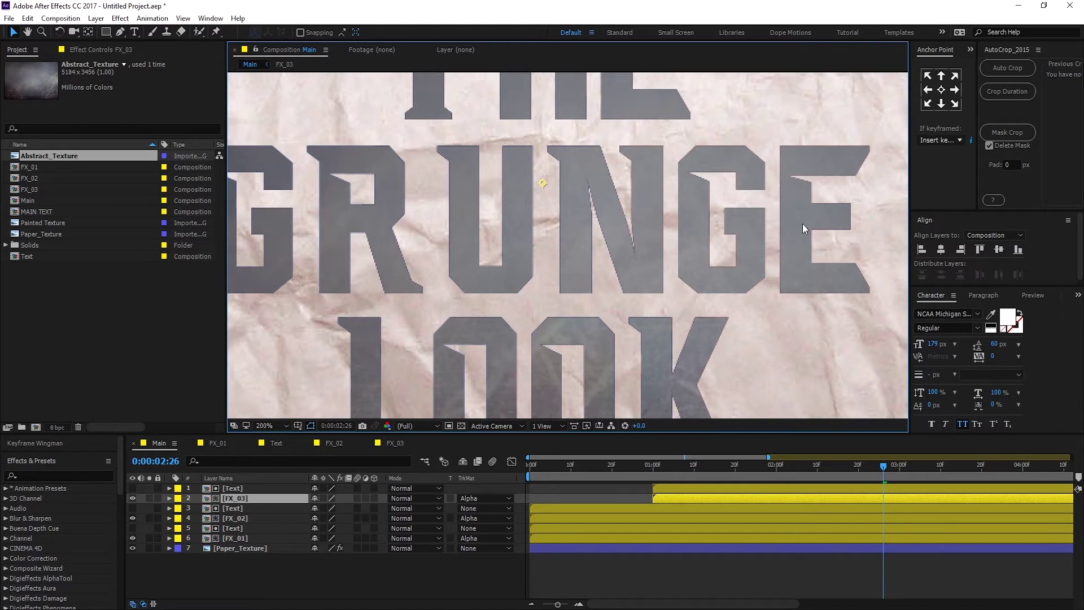
scroll(591, 246, "down", 4)
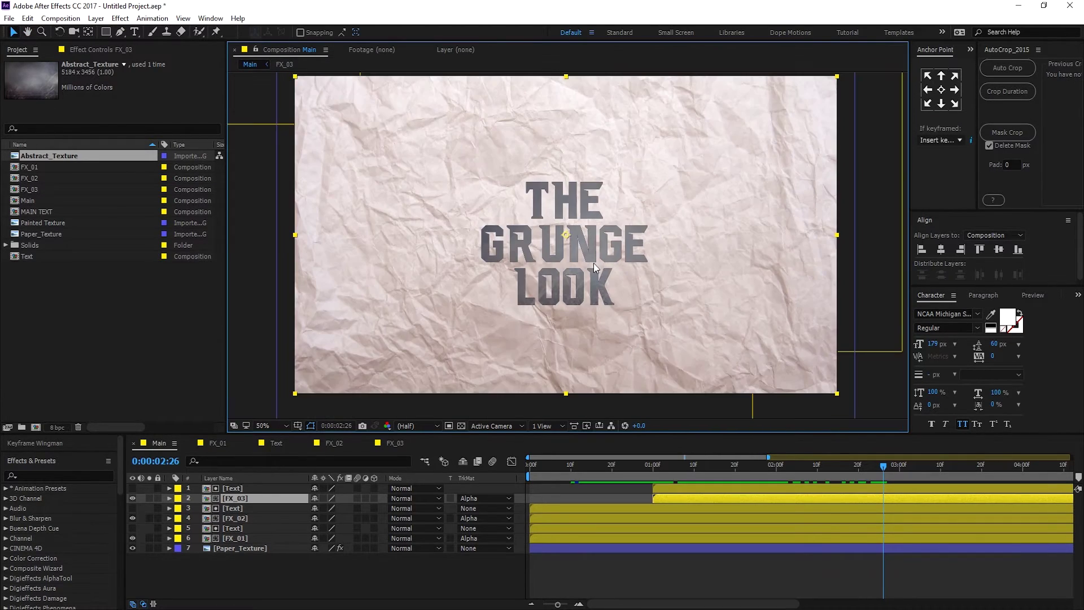
key("v")
left_click(238, 557)
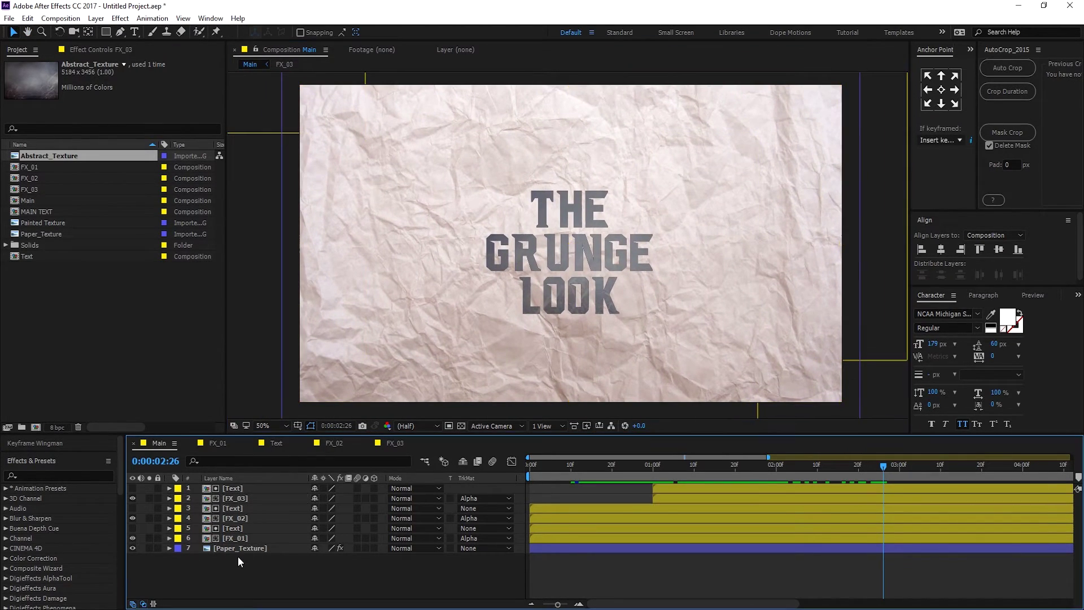
- Pre-compose the lower two Text layers together with FX_02 and FX_01 as GRUNG ANIMATION
left_click(235, 509)
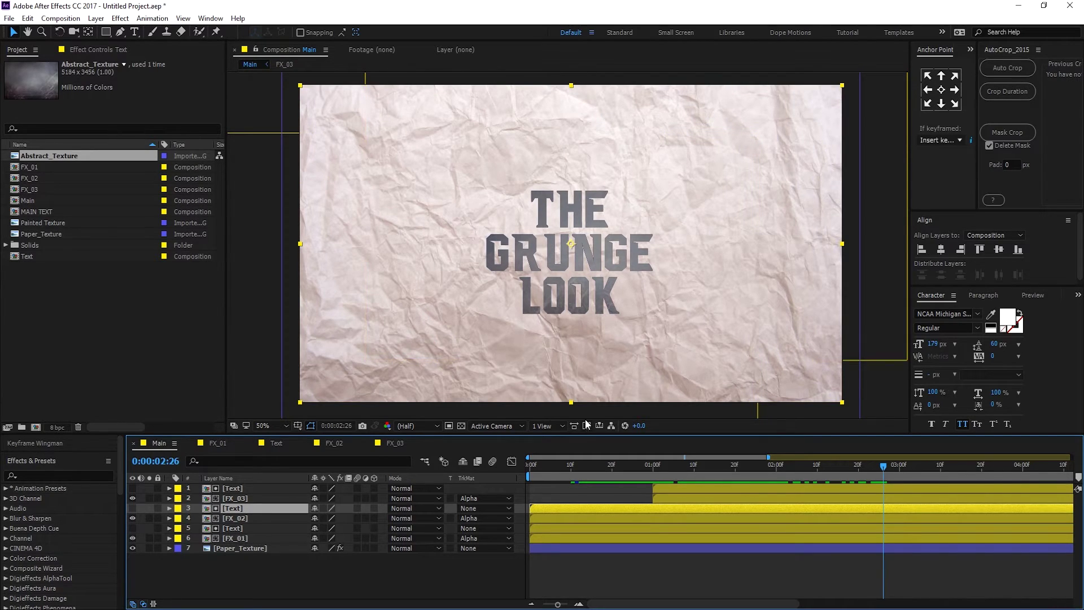
left_click_drag(604, 465, 645, 465)
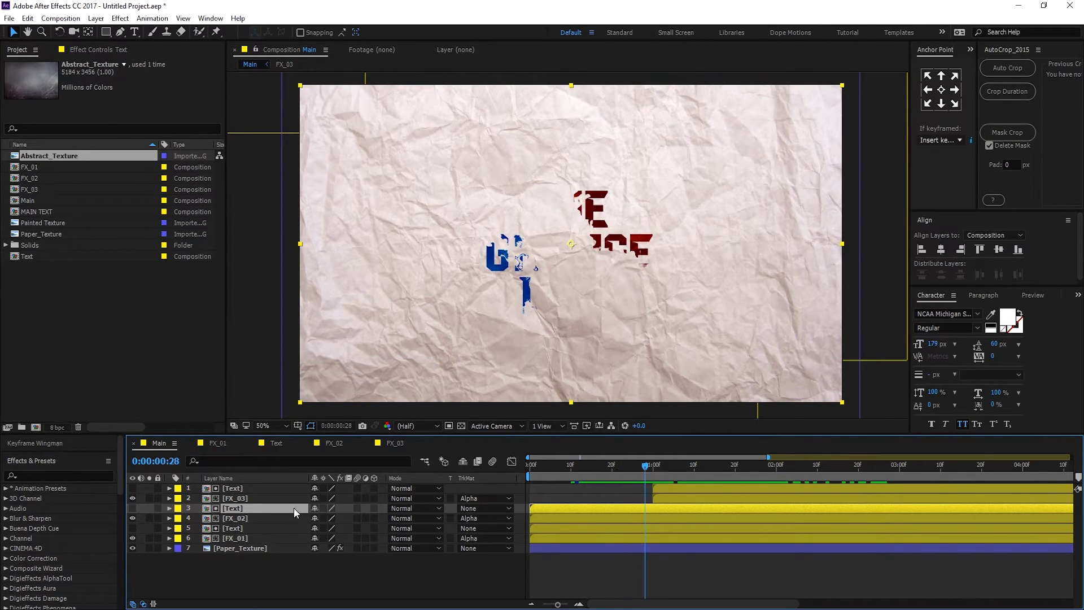
left_click(235, 537, "shift")
right_click(250, 528)
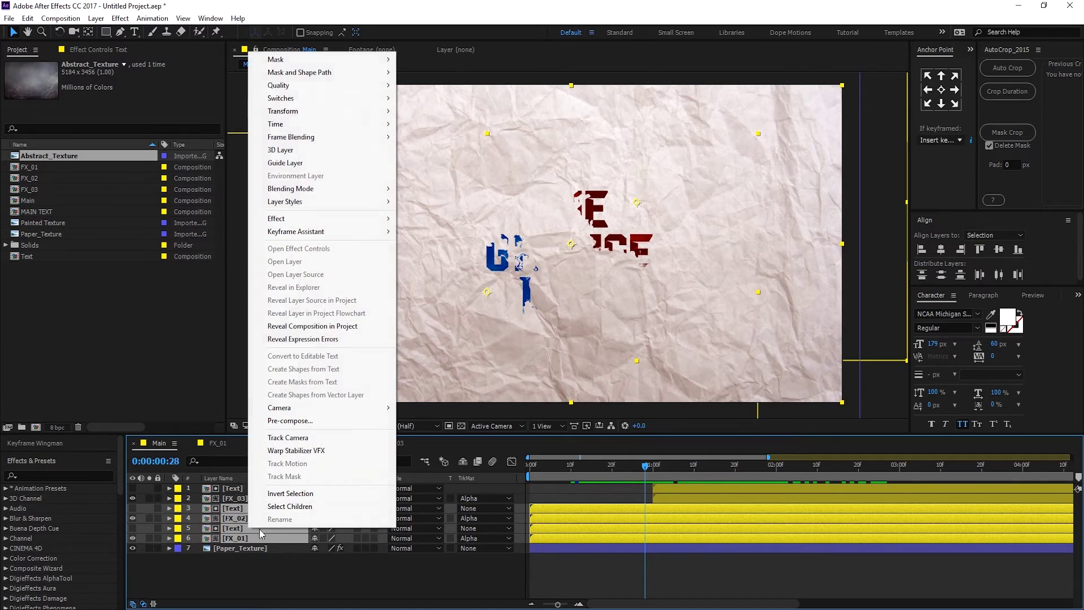
left_click(294, 424)
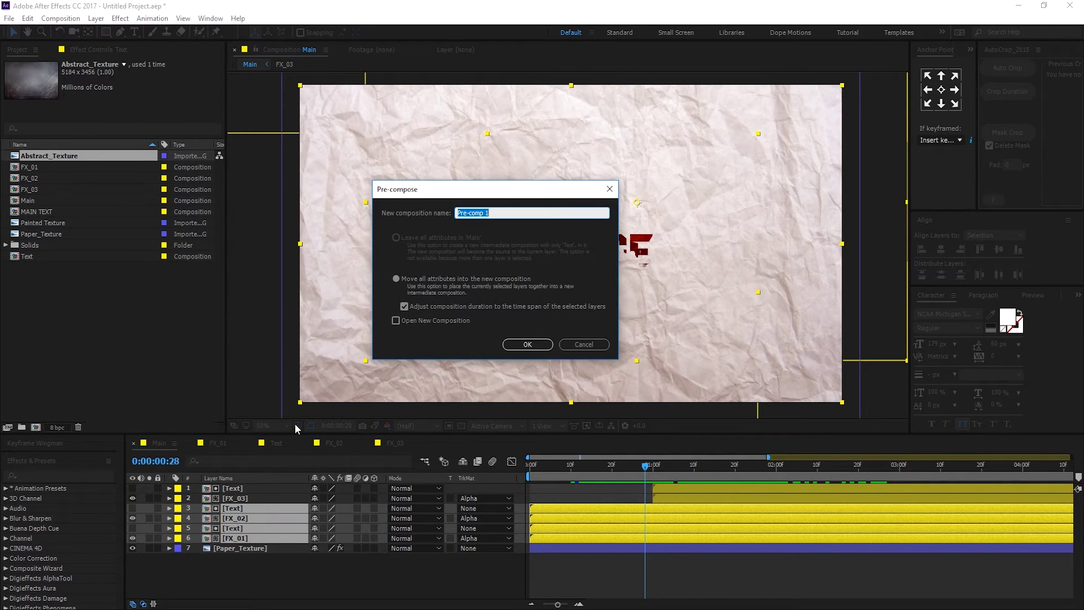
type("GRUNG ANIMATION")
key("Return")
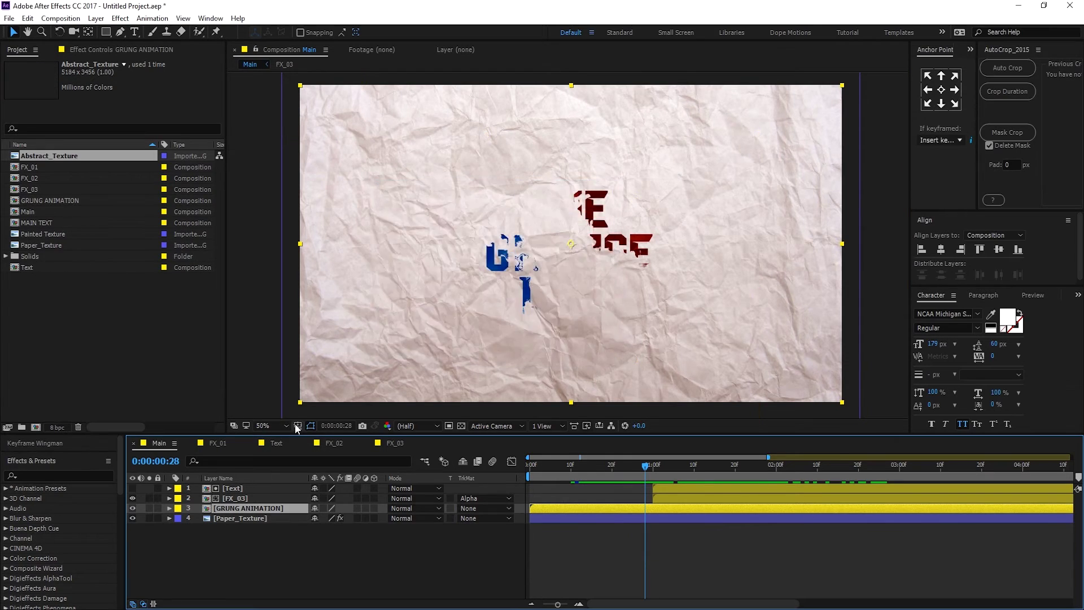
- Apply Simple Choker to the GRUNG ANIMATION layer with a Choke Matte of 1
left_click_drag(615, 456, 879, 464)
key("ctrl+space")
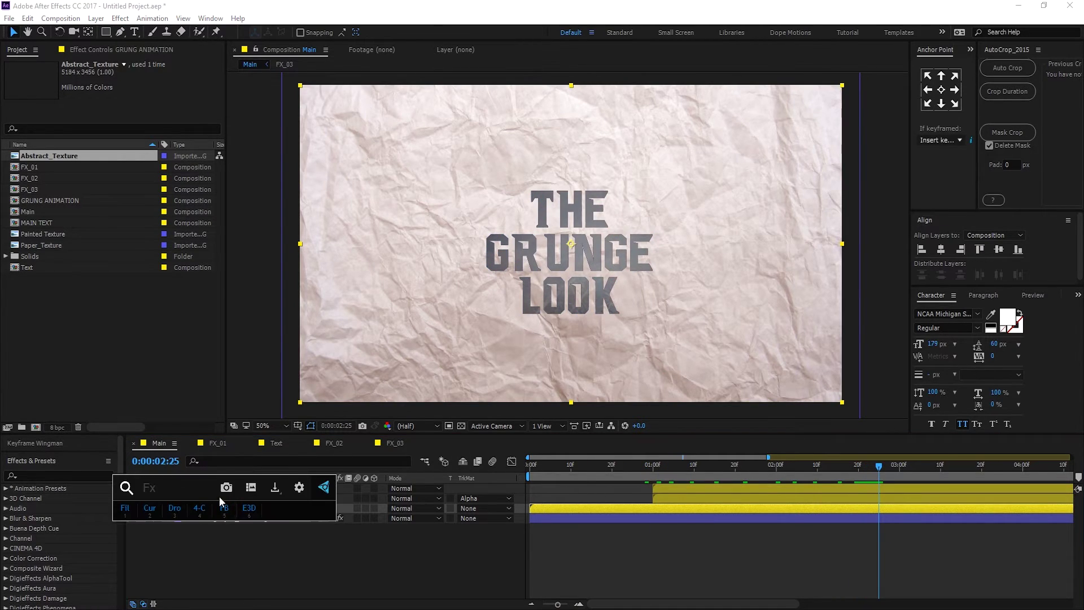
type("simp")
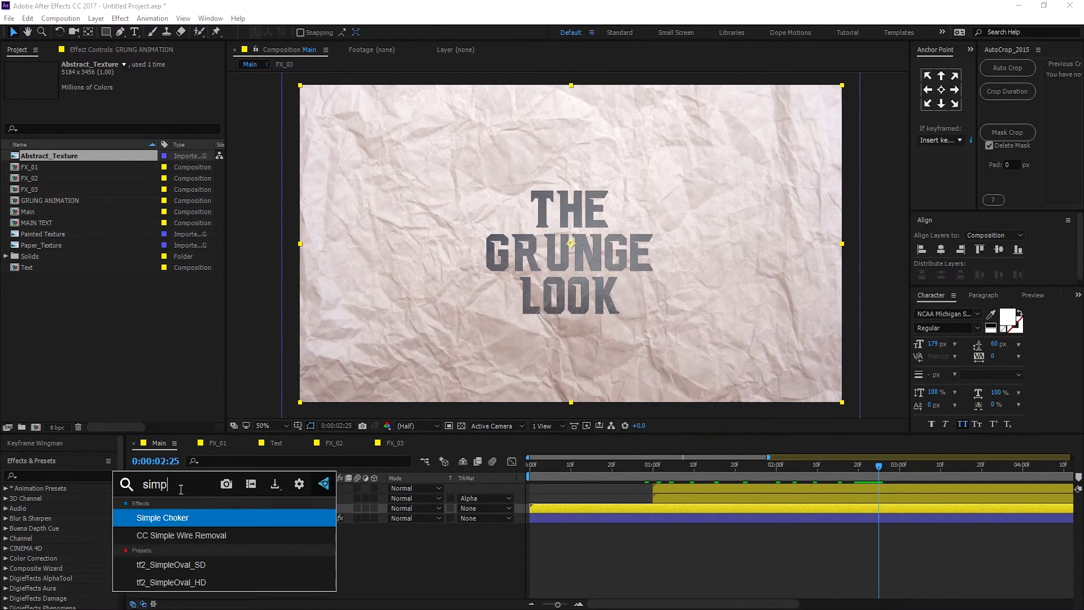
left_click(172, 518)
left_click(129, 94)
type("1")
key("Return")
- Set the Simple Choker's Choke Matte to 1.2 and scrub through the text reveal
scroll(608, 259, "up", 2)
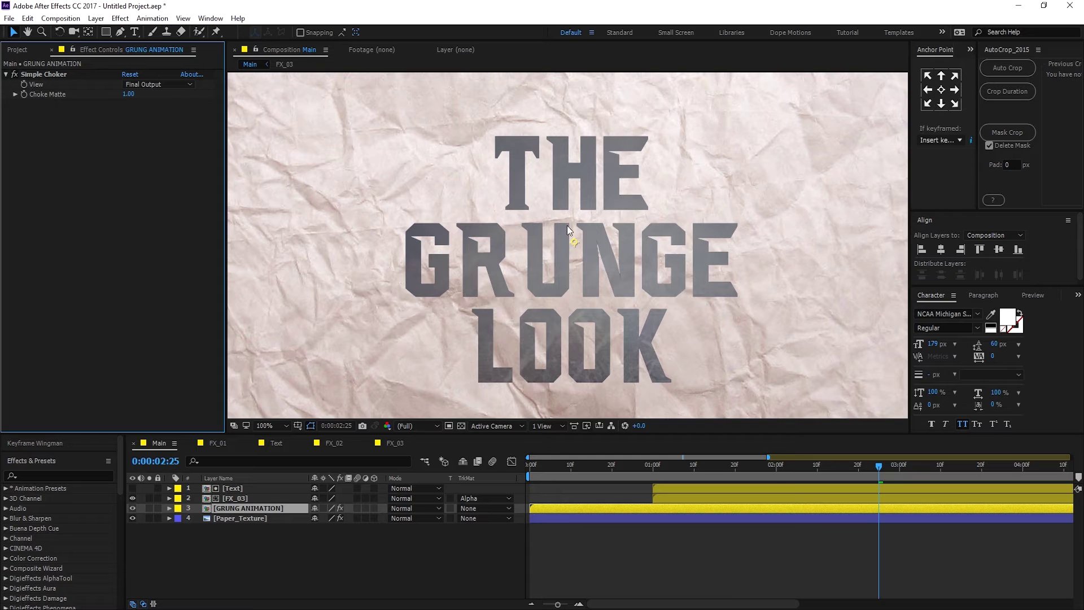
left_click(132, 94)
type("1.2")
key("Return")
scroll(541, 303, "down", 2)
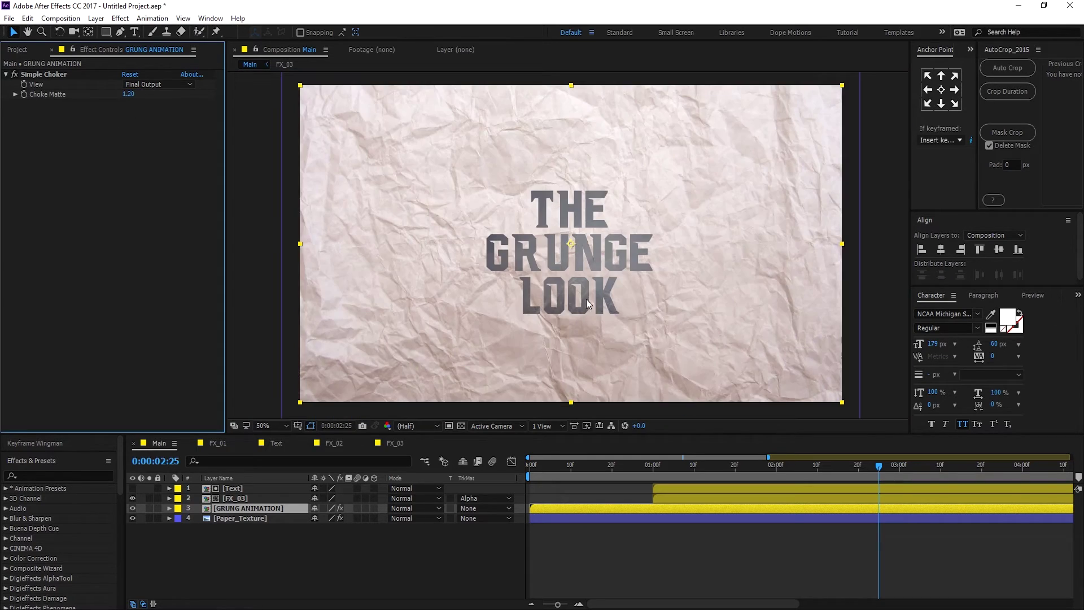
left_click_drag(562, 459, 823, 487)
- Add an adjustment layer at the top of the Main composition and rename it CC
right_click(232, 553)
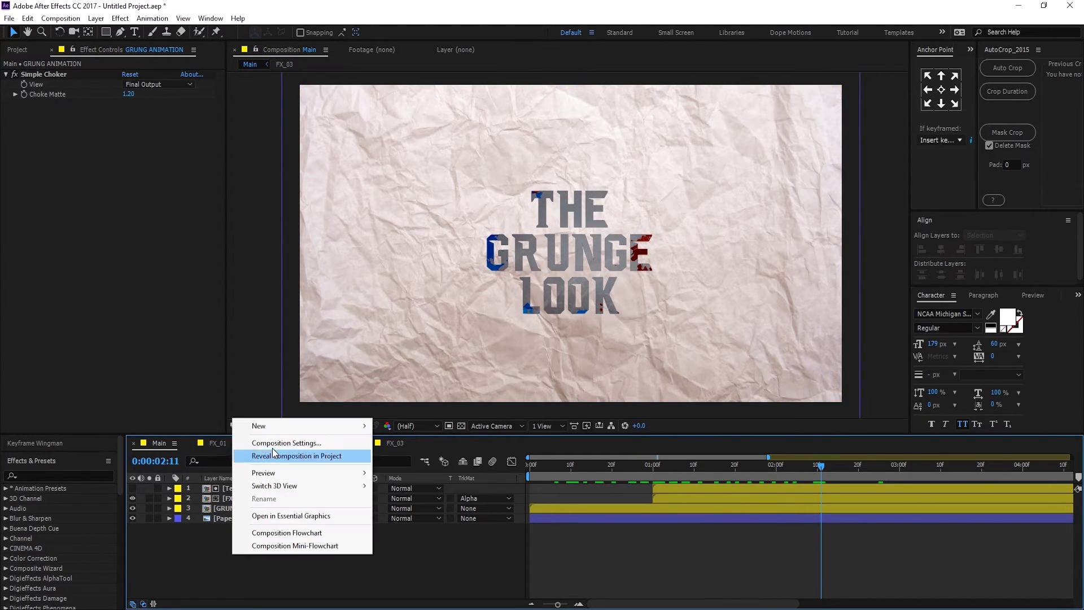
mouse_move(277, 433)
left_click(413, 521)
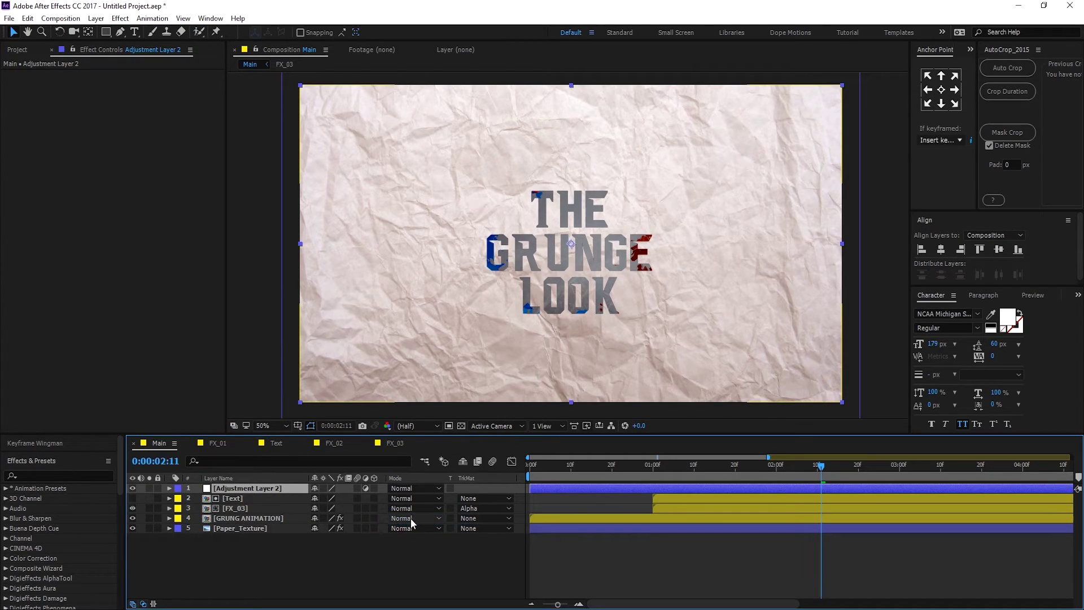
key("KP_Enter")
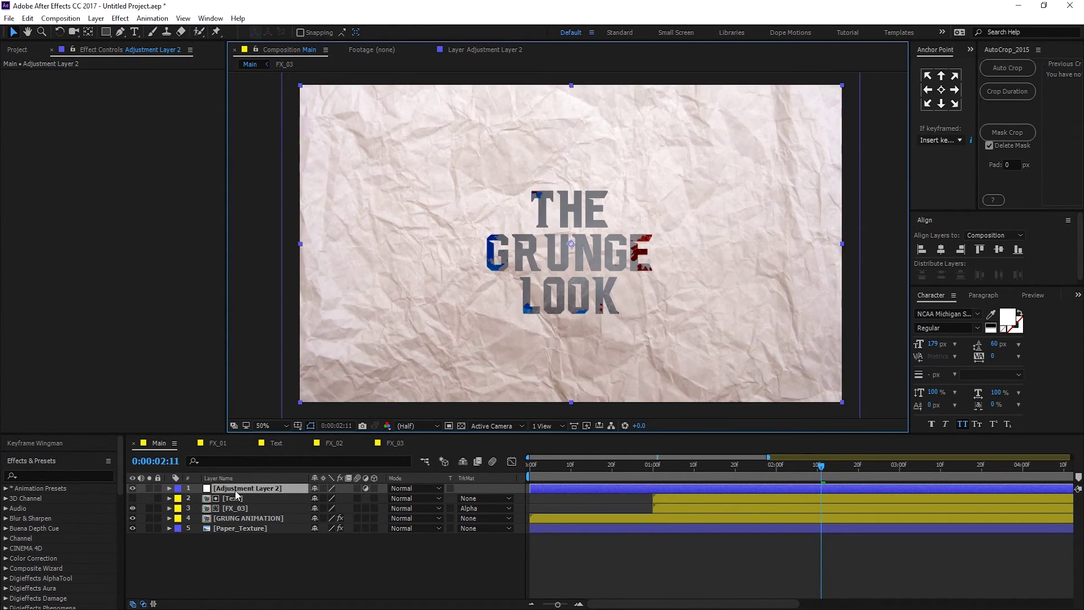
key("Return")
type("CC")
key("Return")
- Apply Curves to the CC layer and shape the RGB curve into a gentle S for more contrast
key("ctrl+space")
left_click(152, 475)
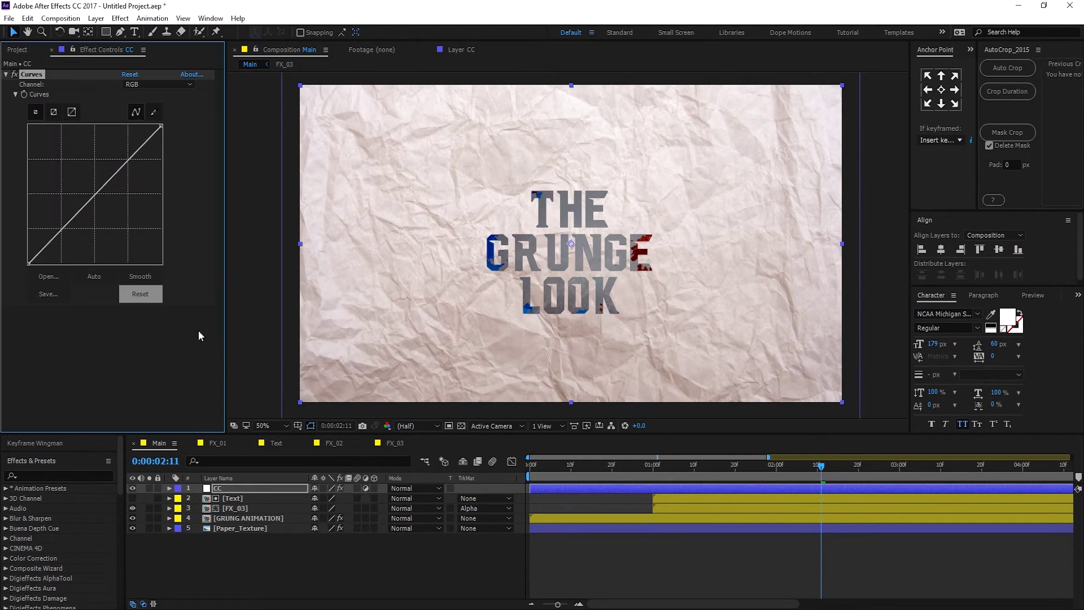
left_click_drag(62, 230, 65, 234)
left_click_drag(123, 176, 114, 166)
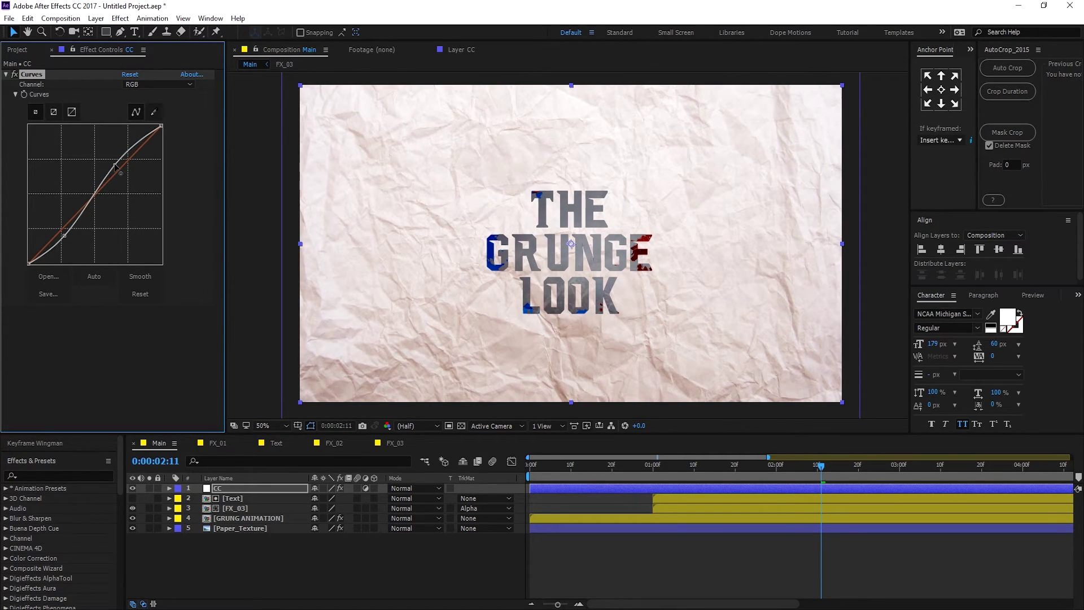
key("F2")
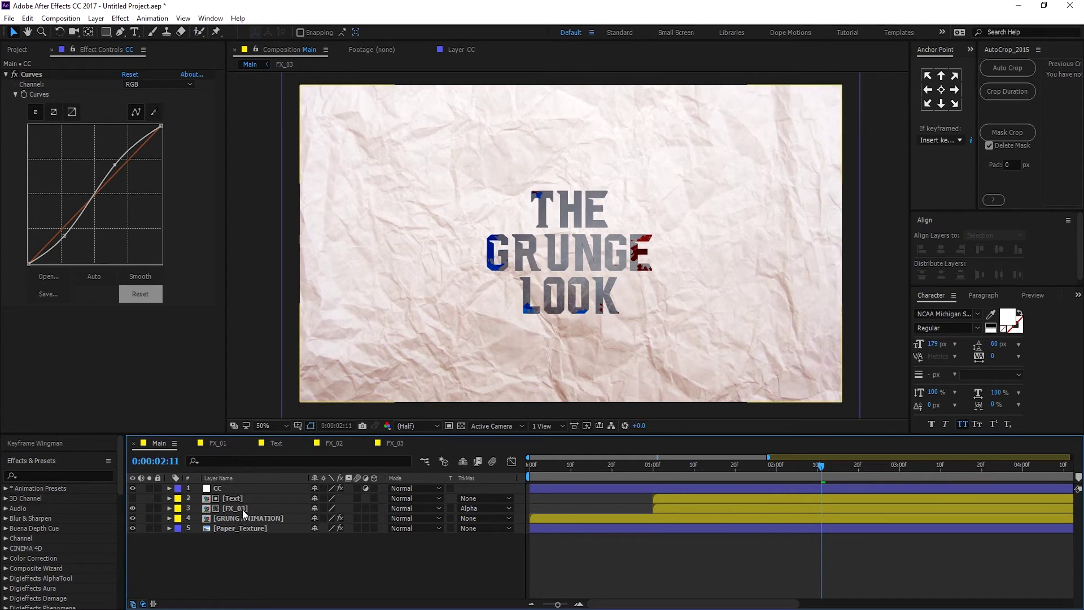
- Apply Curves to the FX_03 layer and pull the RGB midtones slightly down to darken it
left_click(243, 509)
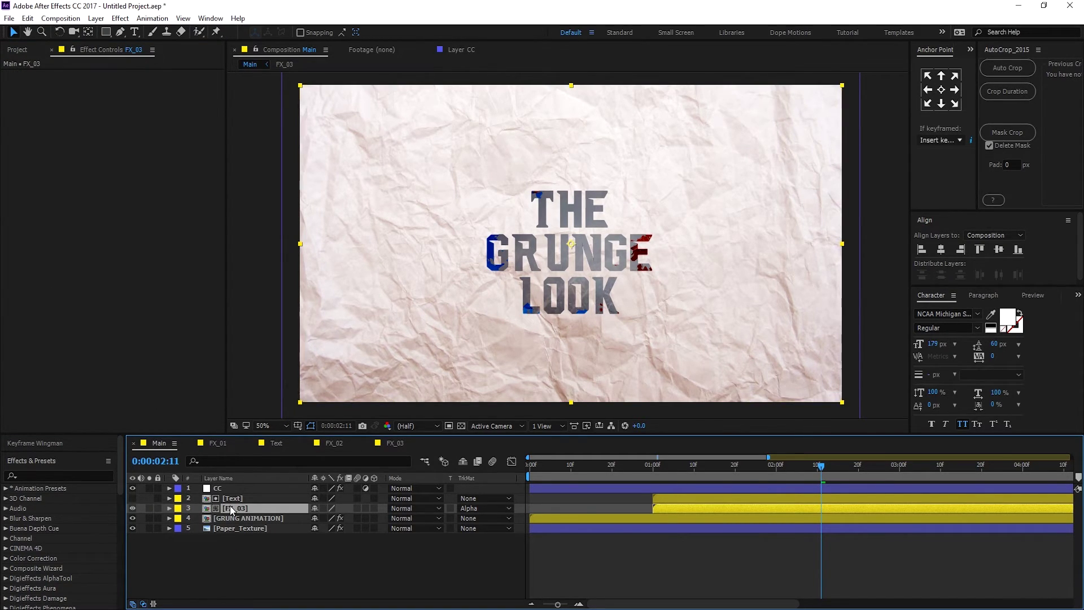
key("ctrl+space")
type("curves")
key("Return")
mouse_move(102, 204)
left_mouse_down()
mouse_move(93, 221)
mouse_move(100, 195)
left_mouse_up()
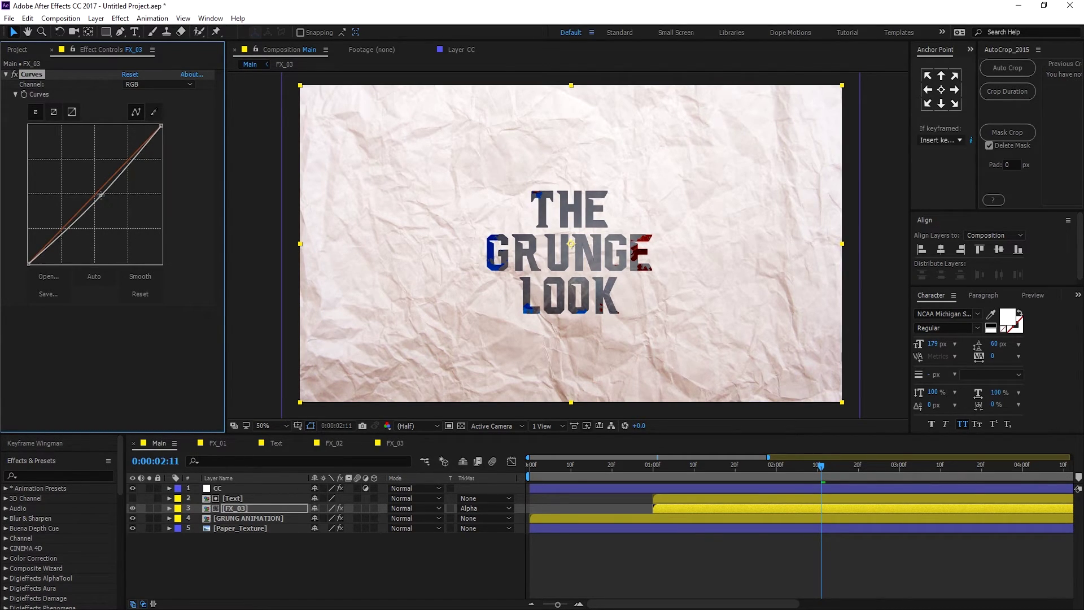
- Add a Drop Shadow to the FX_03 layer, compare it on and off, and set its opacity to 20%
left_click(233, 499)
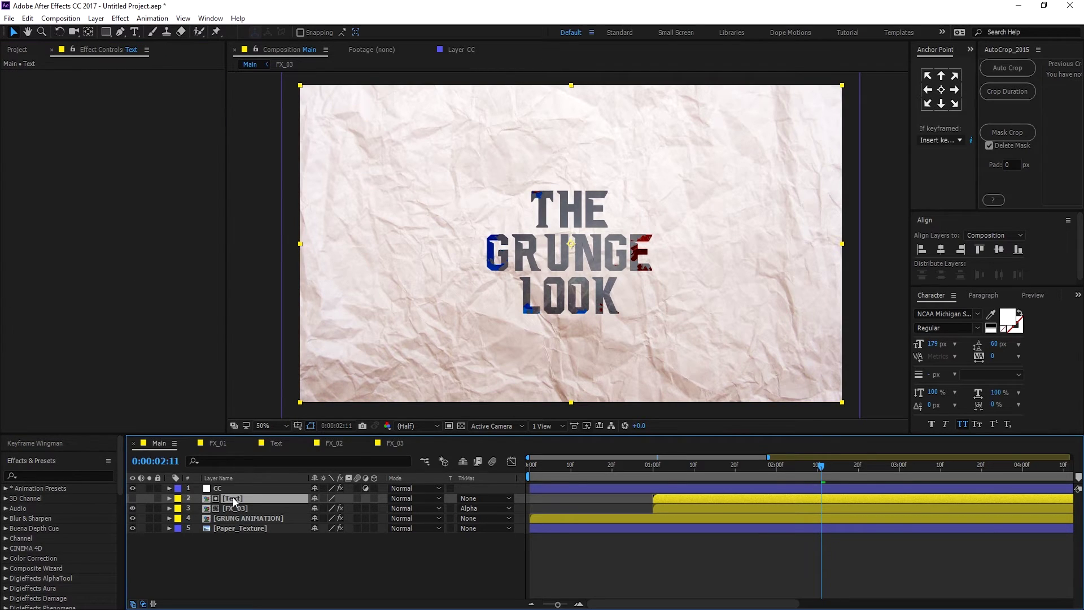
left_click(233, 508)
key("ctrl+space")
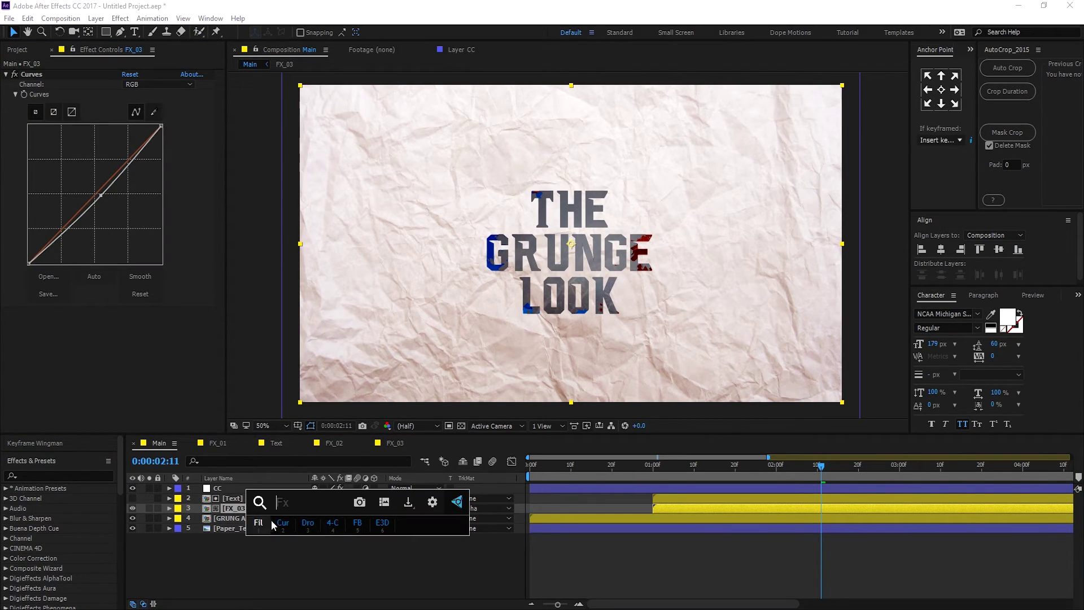
left_click(308, 522)
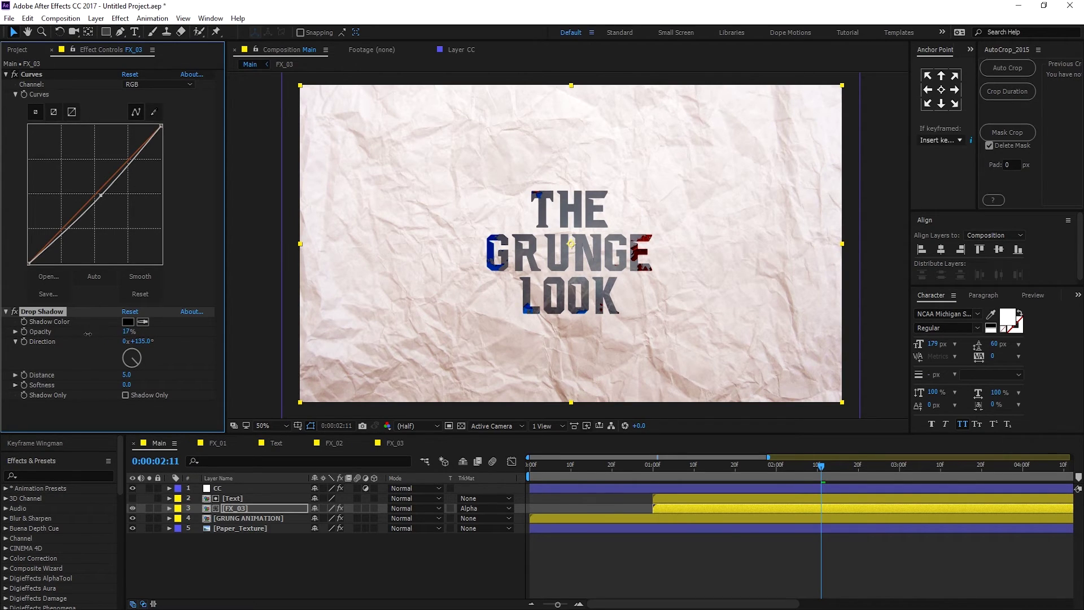
scroll(583, 305, "up", 4)
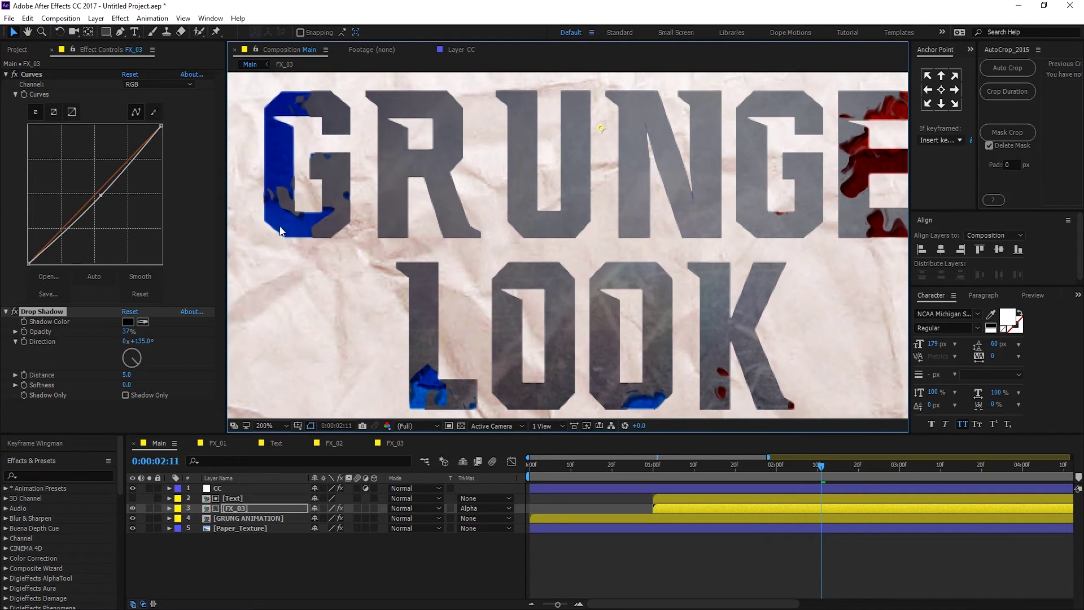
left_click(18, 314)
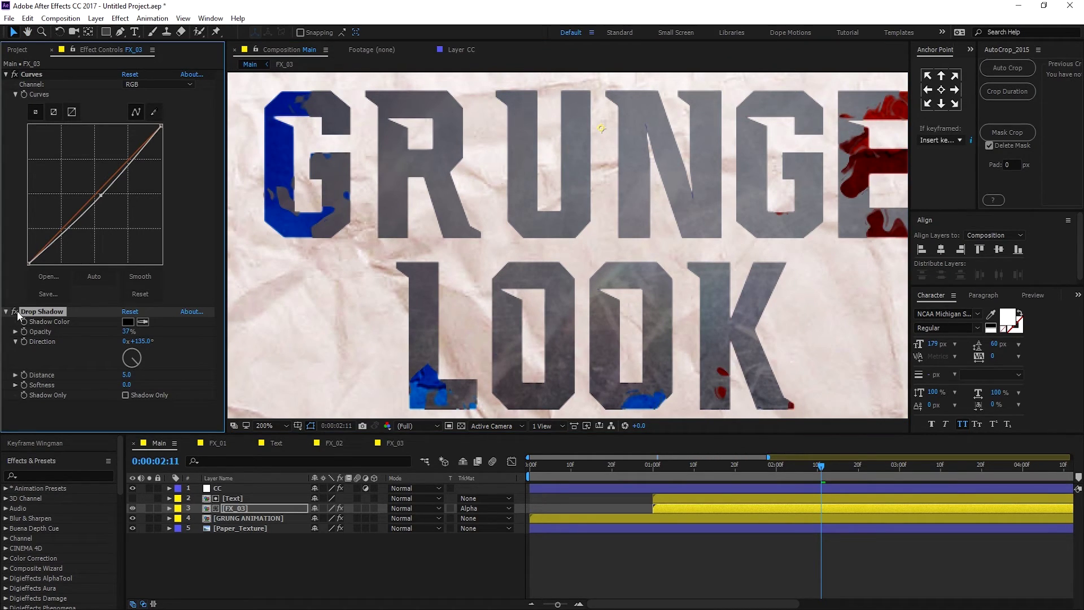
left_click(127, 332)
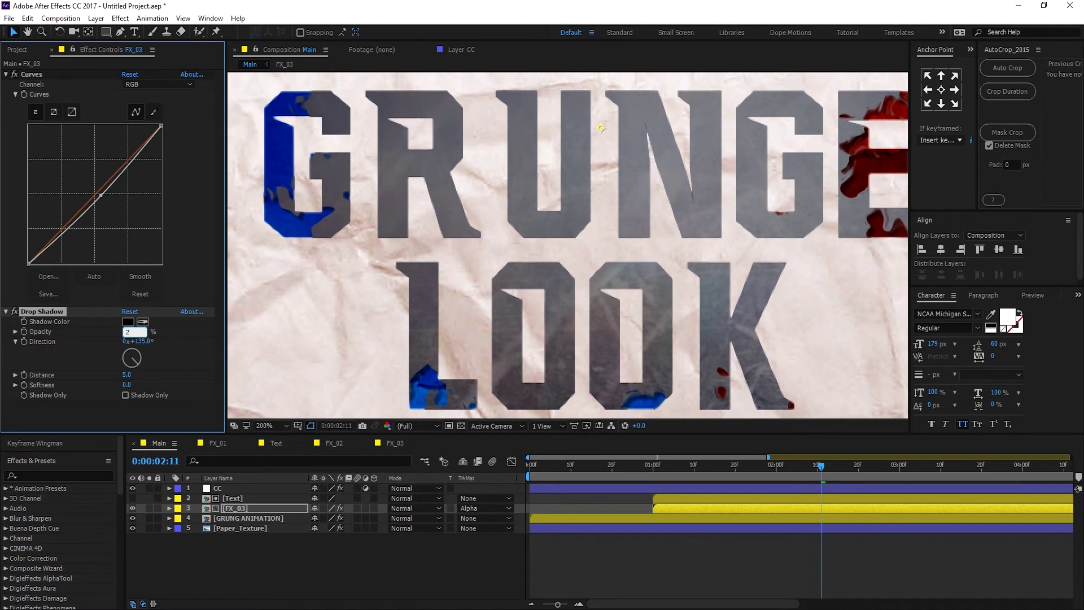
left_click(120, 367)
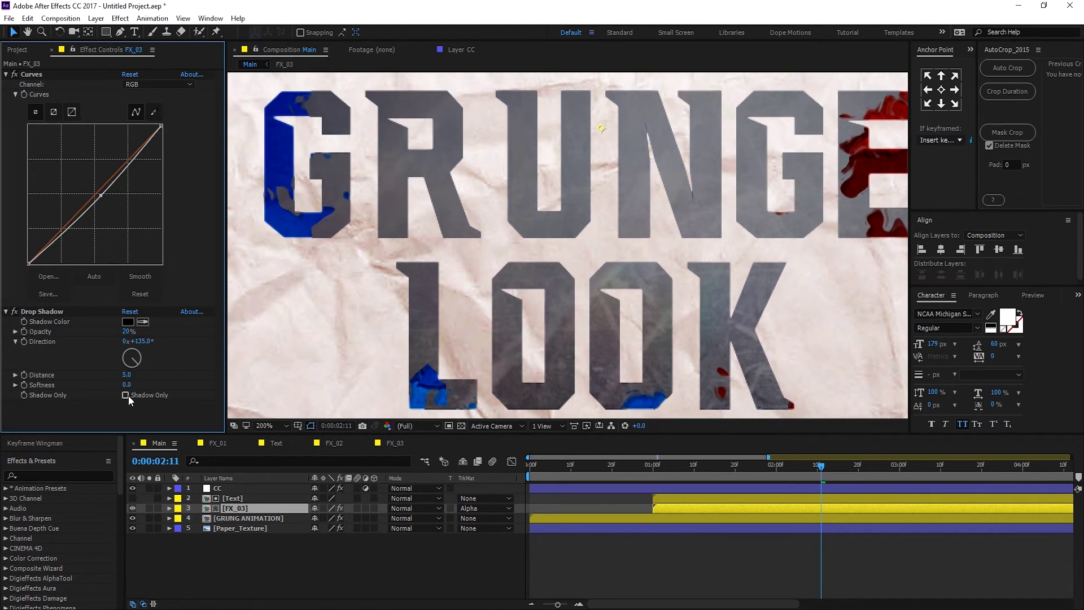
- Set the FX_03 Drop Shadow's softness to 5 and scrub to around 0:00:01:10 to check the reveal
left_click(127, 386)
type("5")
left_click(171, 386)
scroll(563, 294, "down", 2)
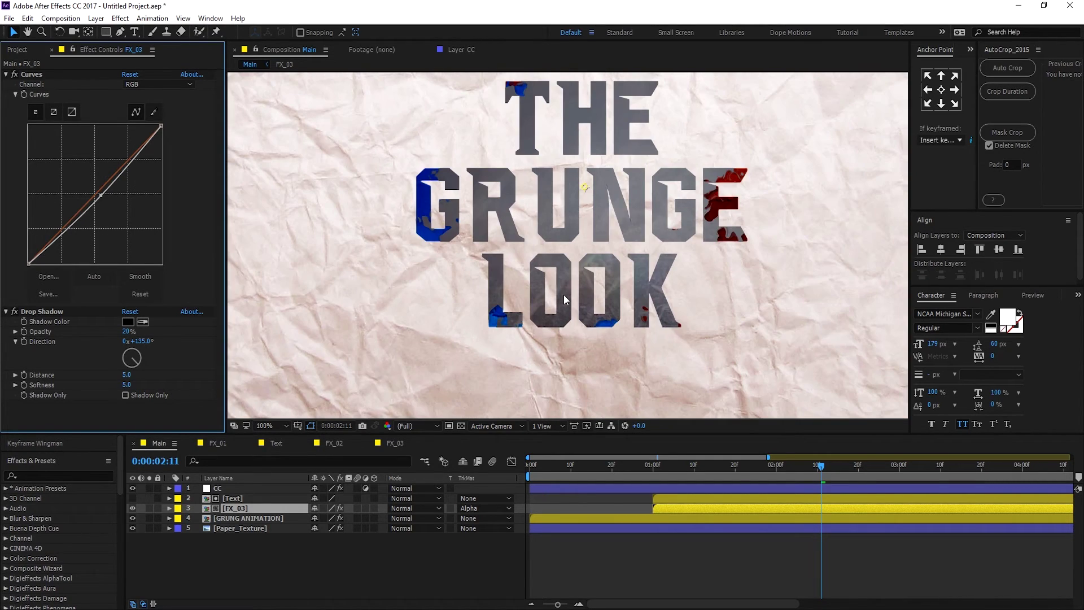
left_click_drag(563, 292, 542, 297)
left_click_drag(653, 471, 692, 465)
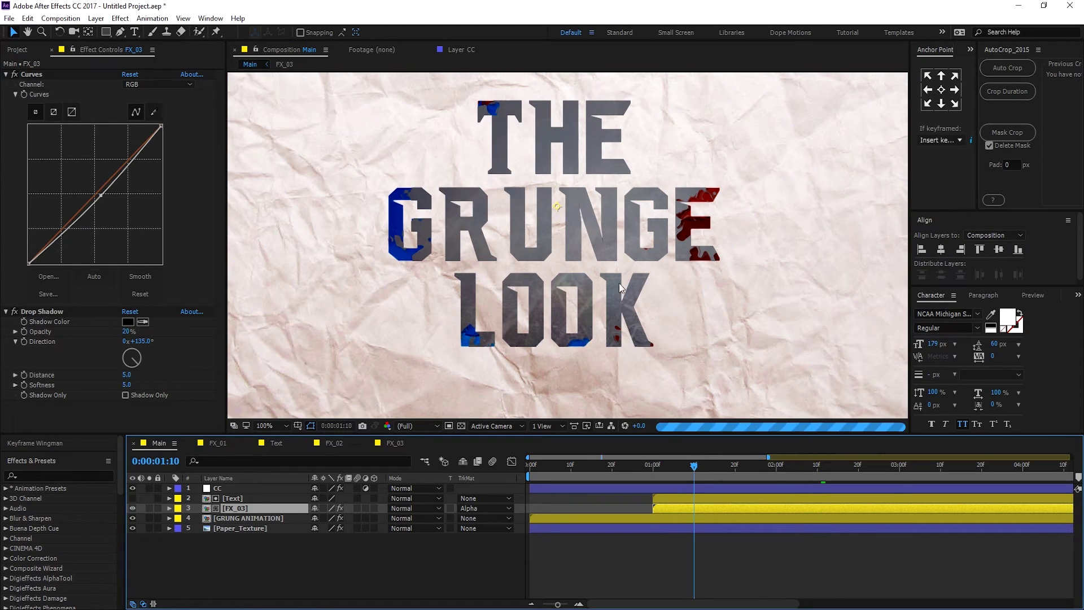
- Check the reveal at 0:00:02:01 up close and add an adjustment layer named Vin to the Main composition
left_click_drag(750, 473, 780, 468)
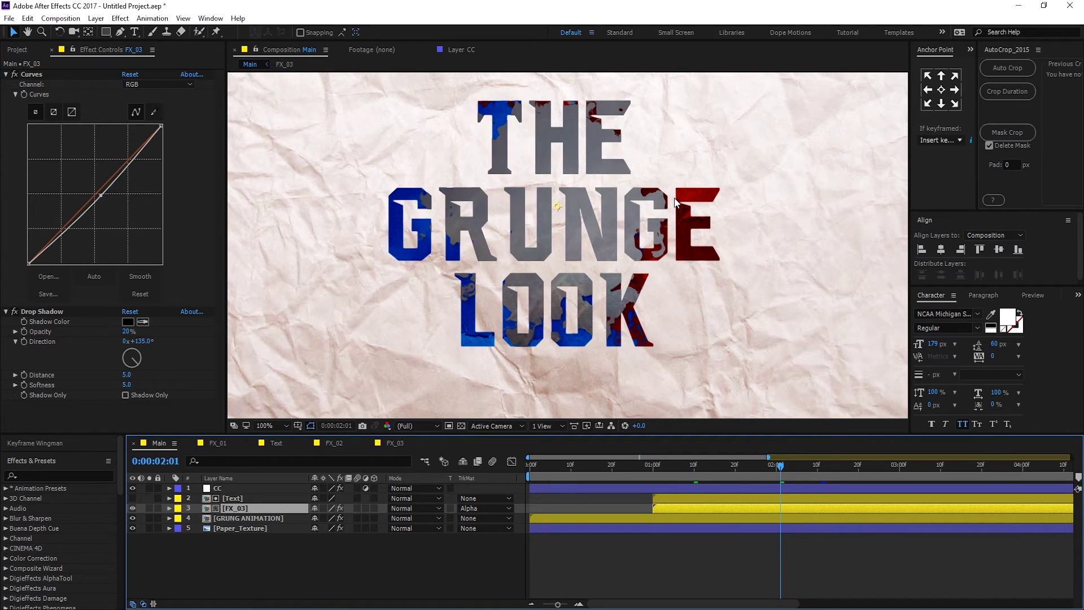
scroll(675, 202, "up", 2)
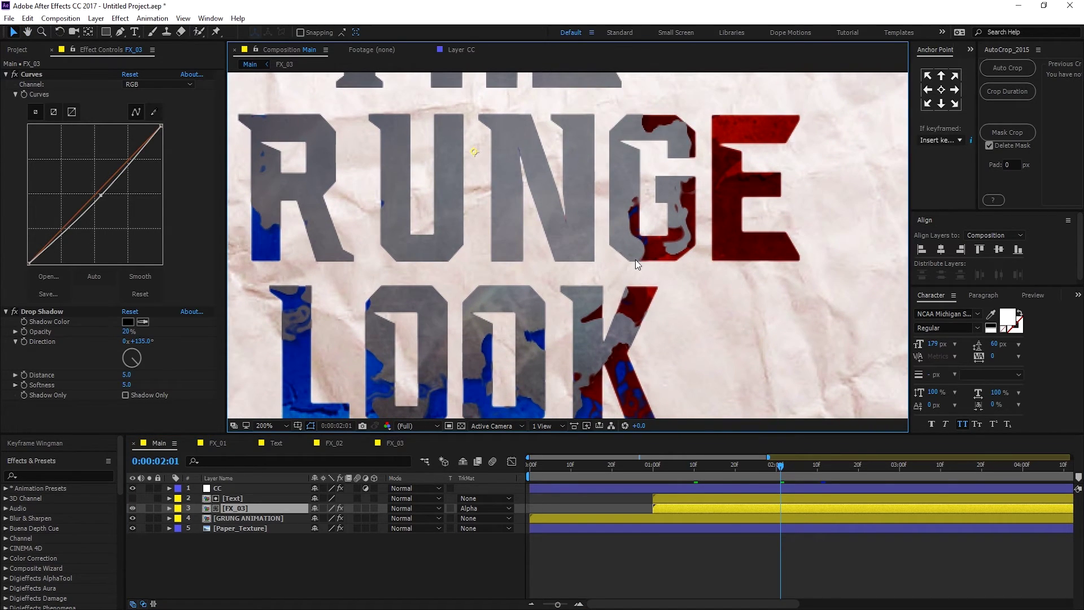
scroll(635, 259, "down", 2)
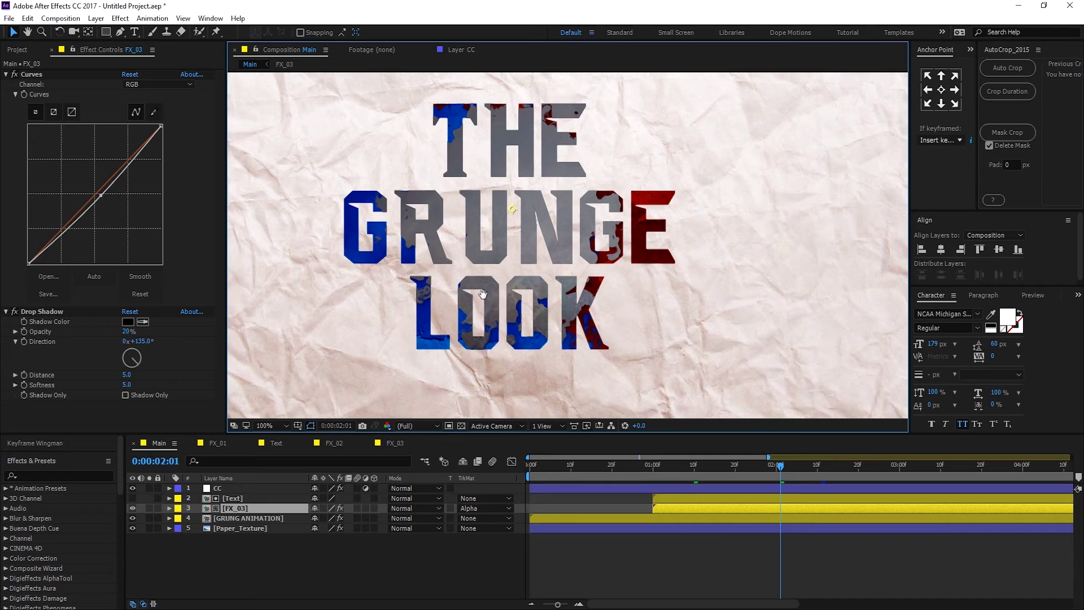
scroll(672, 239, "down", 2)
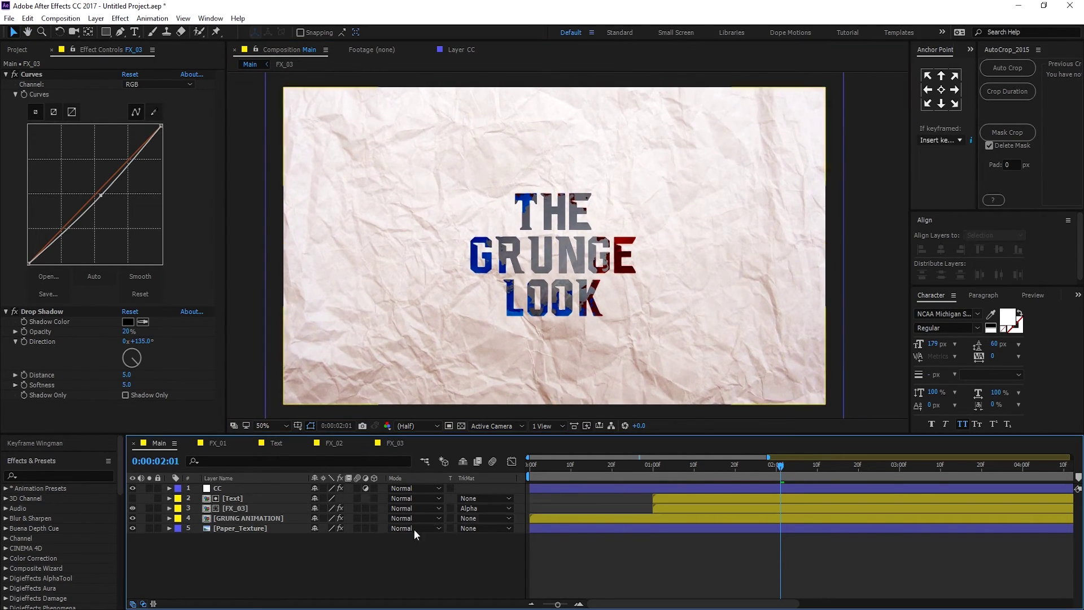
right_click(280, 554)
mouse_move(335, 431)
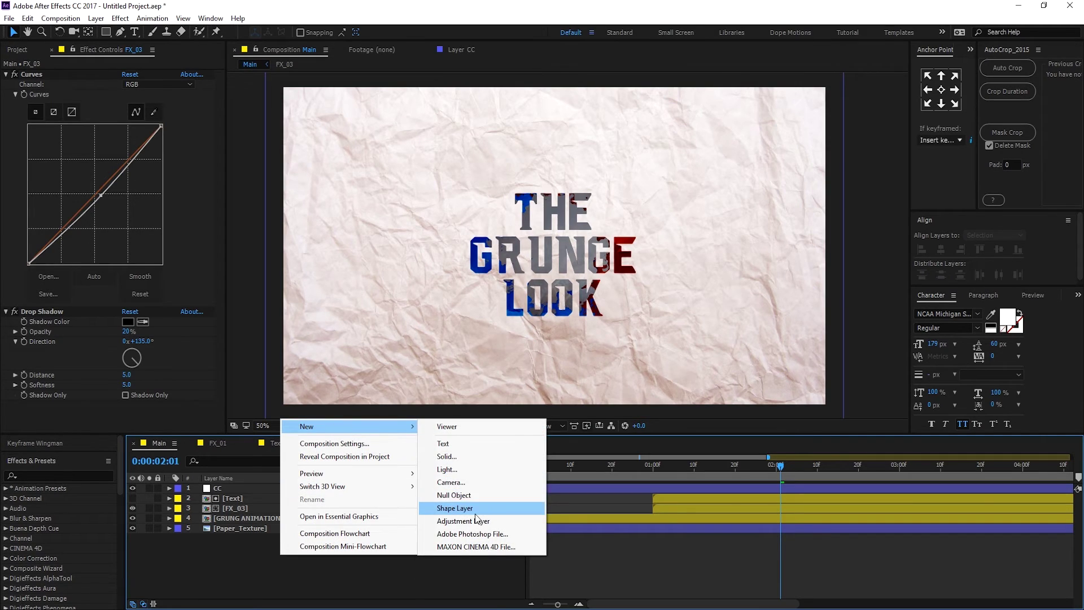
left_click(446, 521)
key("Return")
type("Vin")
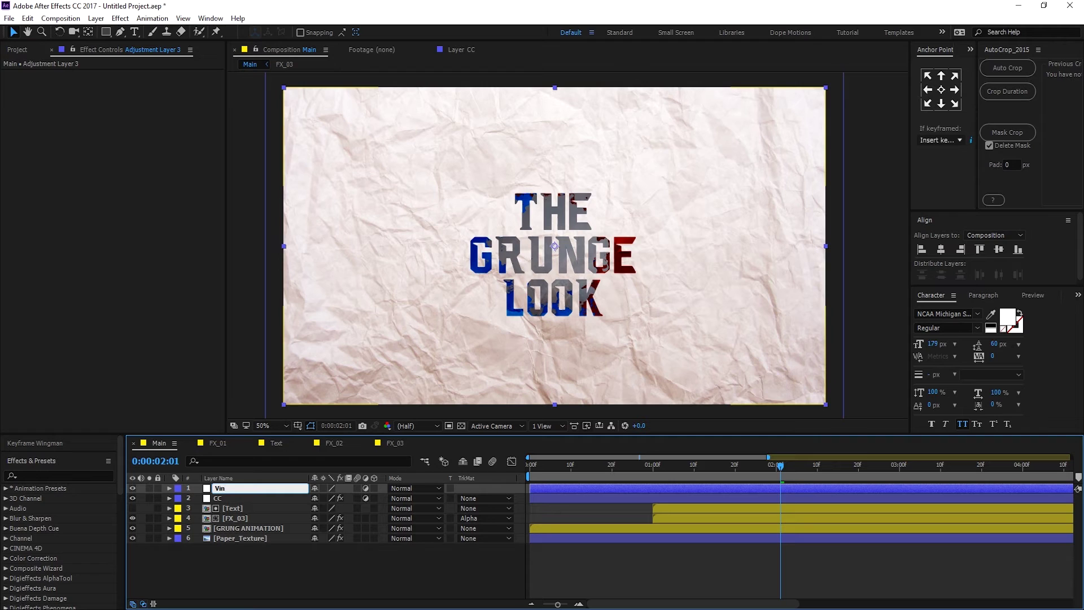
left_click(307, 565)
- Apply Curves to the Vin layer and pull the RGB midtones strongly down to darken the image
left_click(226, 488)
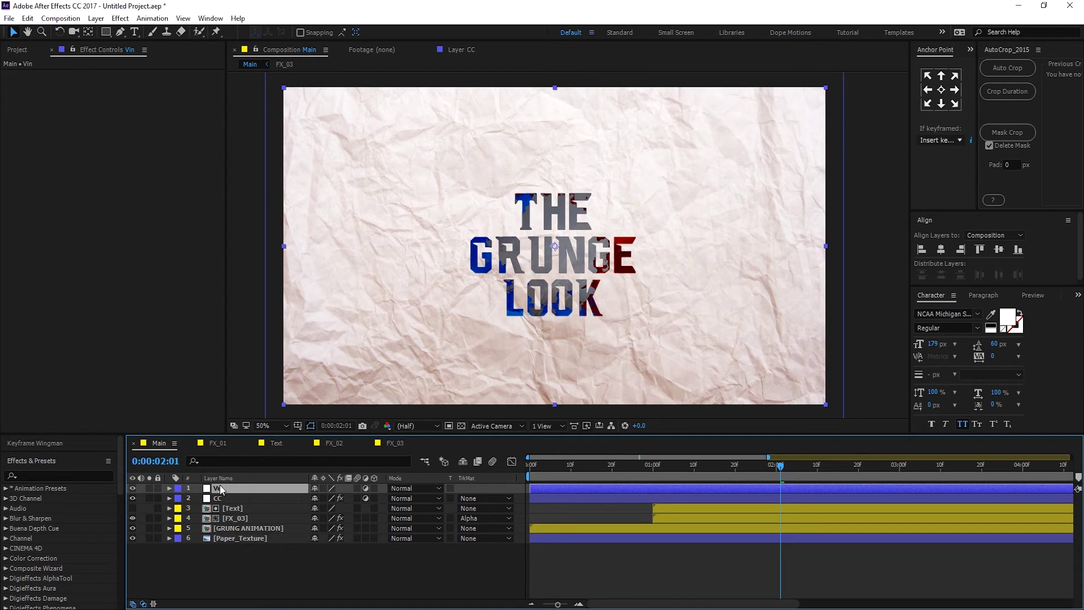
key("ctrl+space")
type("curves")
key("Return")
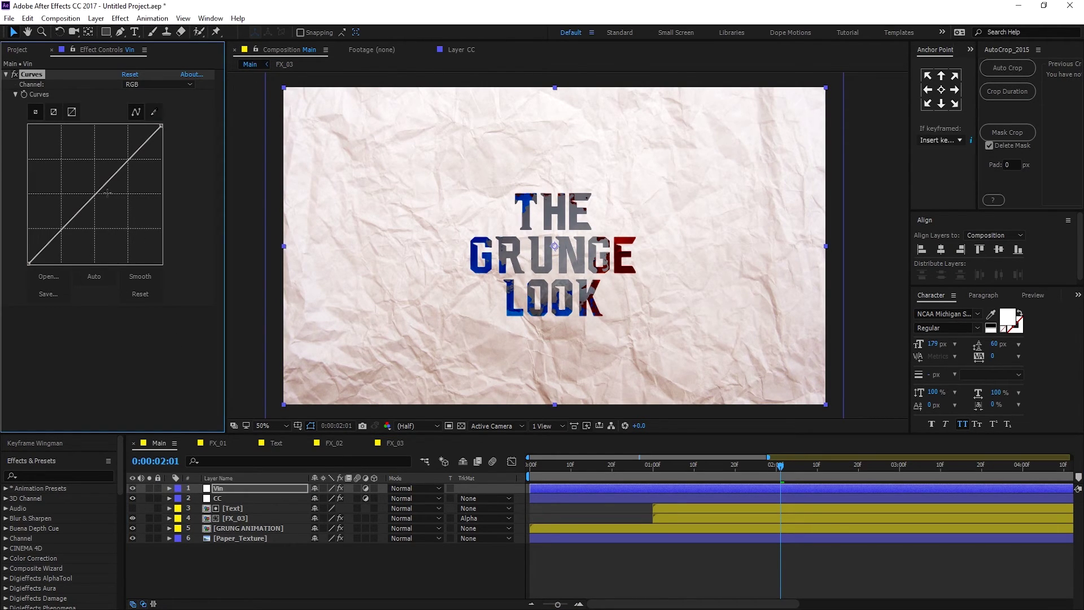
left_click_drag(97, 191, 120, 222)
- Add an inverted elliptical mask filling the Vin layer and set its feather to 600 pixels
left_click_drag(105, 33, 141, 62)
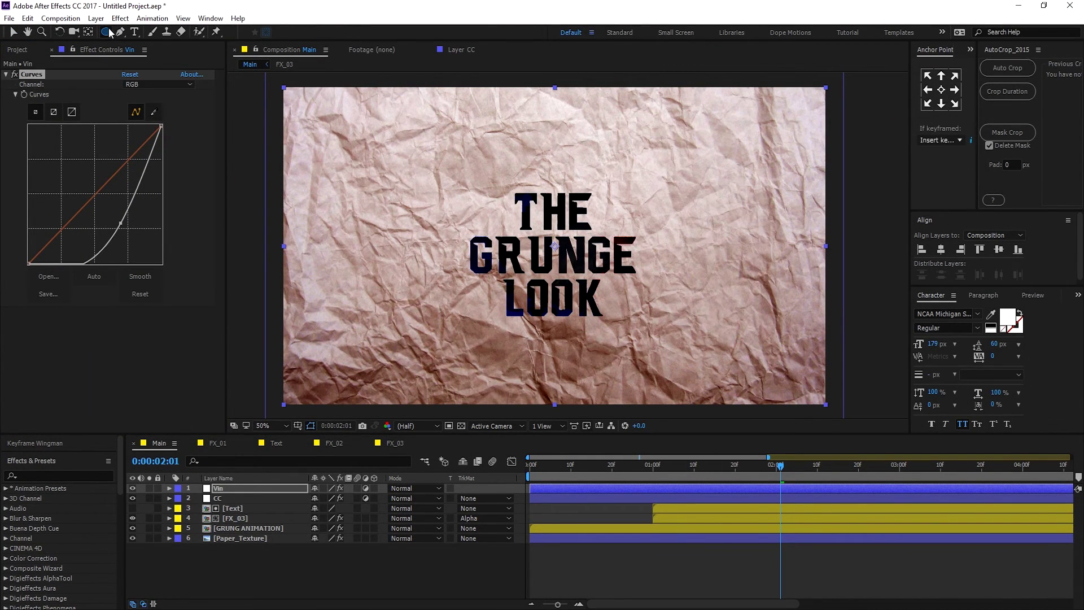
double_click(109, 33)
left_click(353, 508)
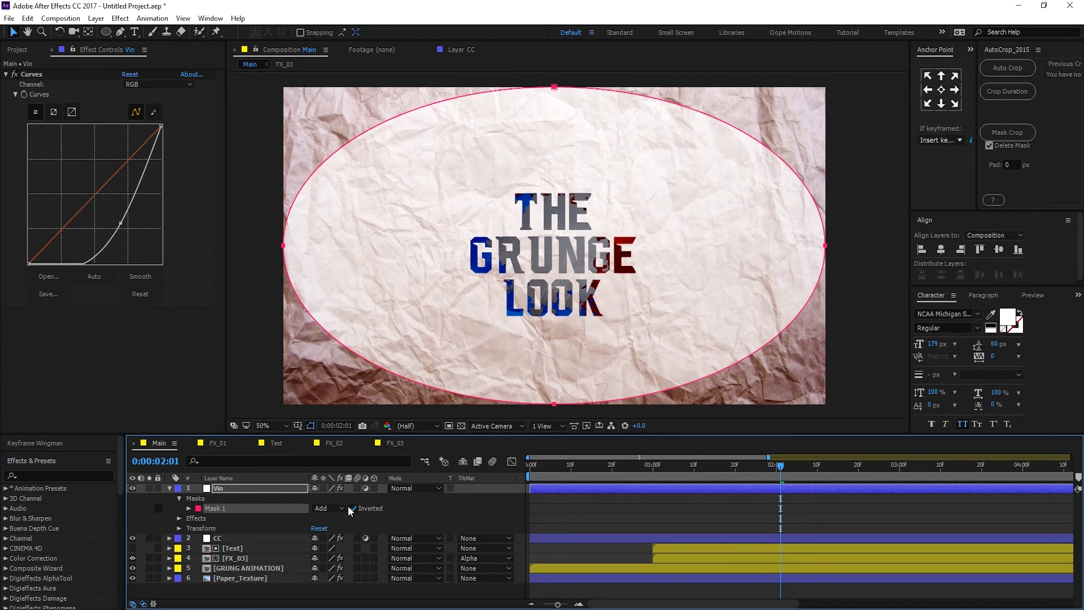
key("f")
left_click(337, 509)
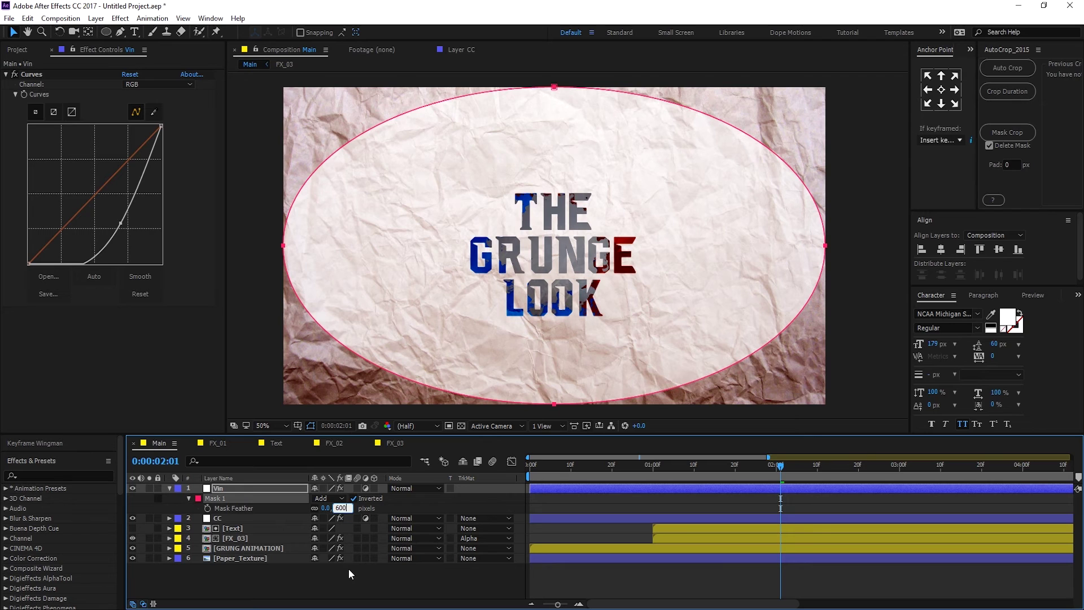
left_click(347, 568)
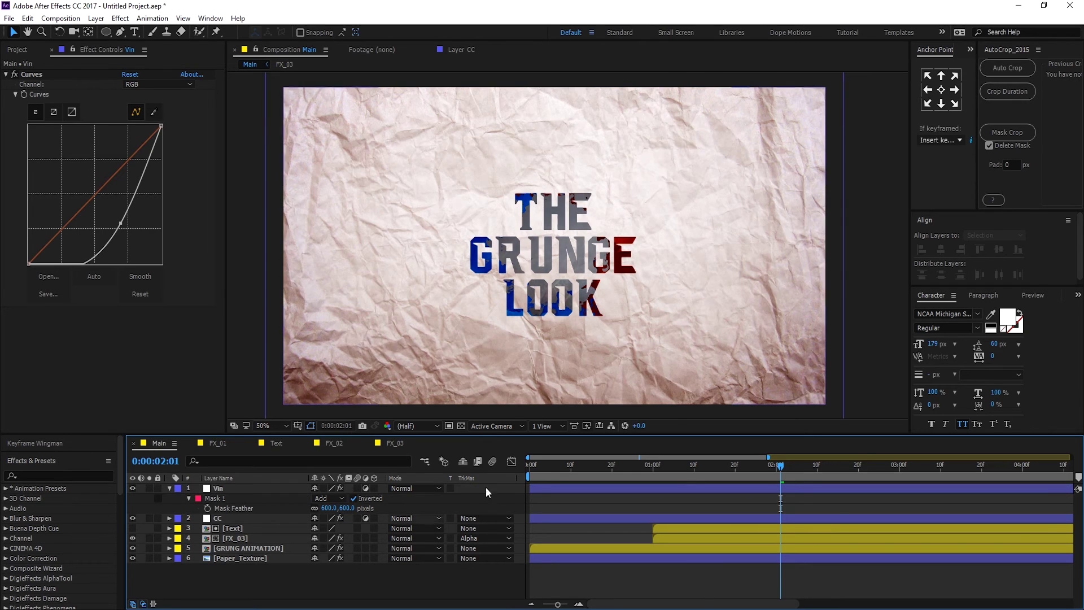
- Tighten the Vin vignette mask by moving its side points and upper point inward toward the text
left_click(218, 488)
left_click_drag(284, 252, 309, 254)
left_click_drag(824, 246, 783, 247)
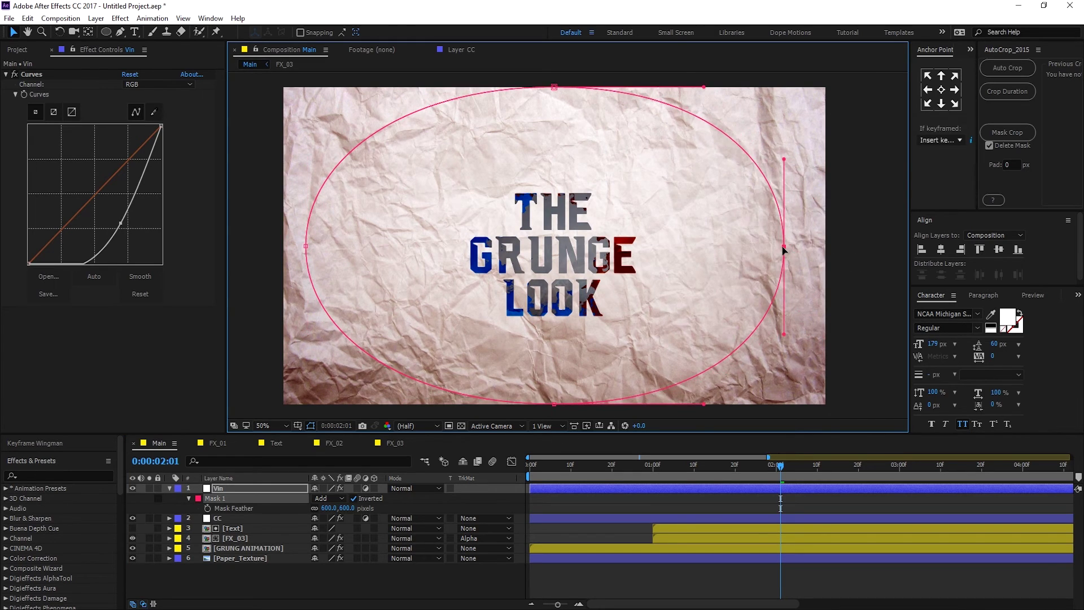
left_click_drag(550, 90, 555, 103)
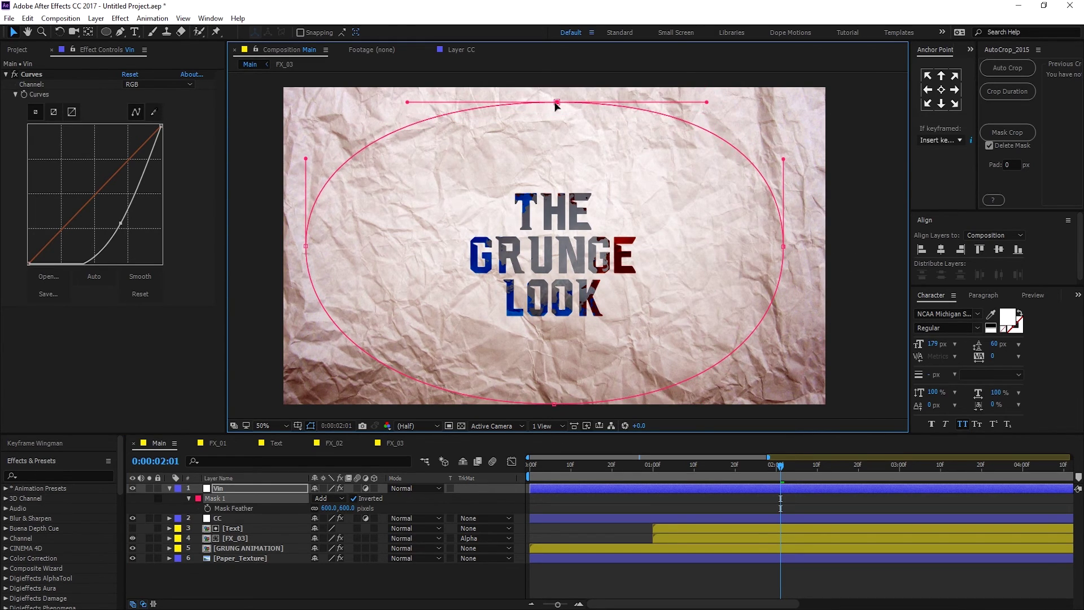
- Soften the vignette by raising the midpoint of Vin's RGB curve, and preview the animation from the start
left_click(226, 492)
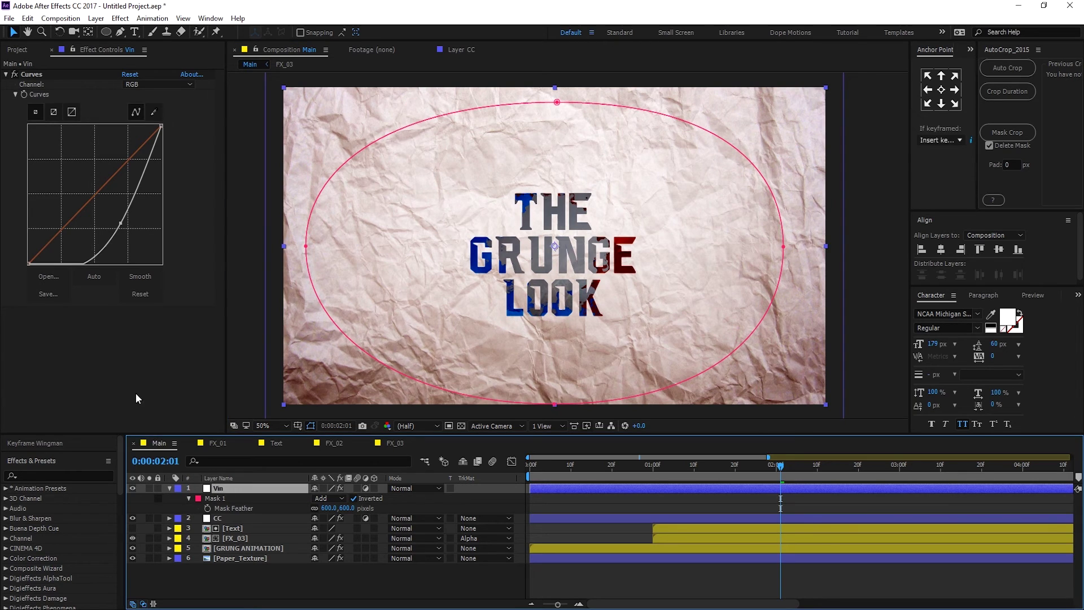
mouse_move(121, 222)
left_mouse_down()
mouse_move(116, 182)
mouse_move(112, 208)
left_mouse_up()
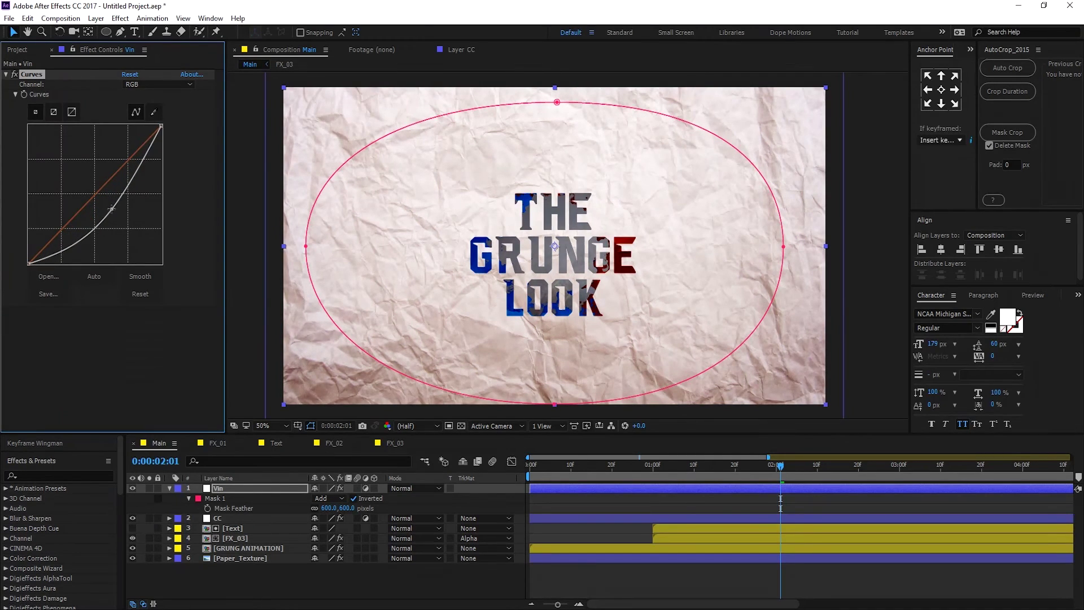
left_click(277, 599)
left_click_drag(556, 468, 469, 462)
key("space")
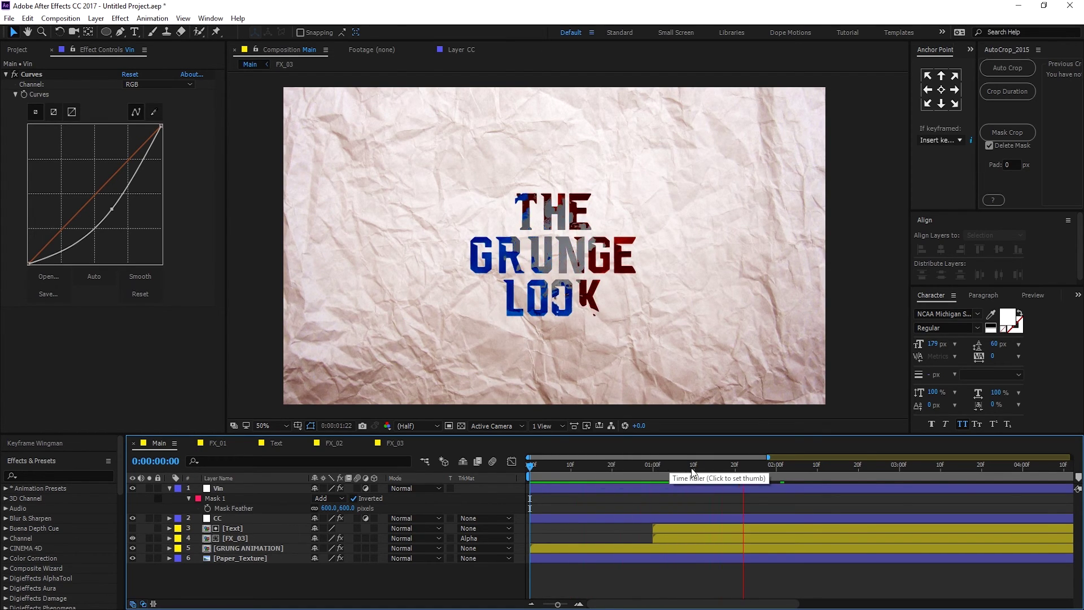
- Go to 0:00:02:27, collapse the Vin layer's properties and add a null object to the Main composition
left_click_drag(782, 466, 887, 476)
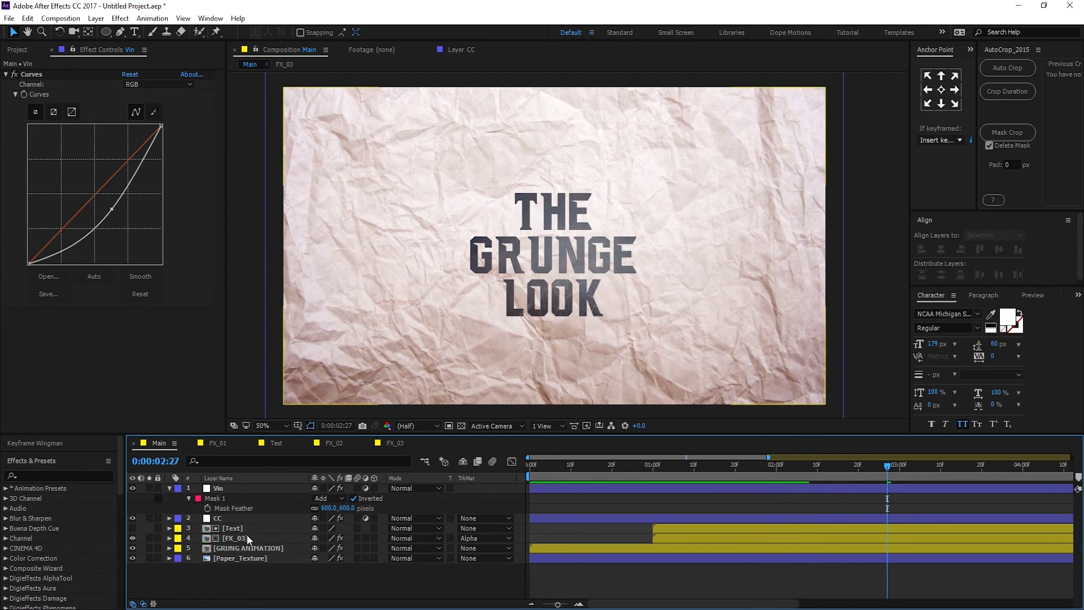
left_click(170, 488)
right_click(235, 567)
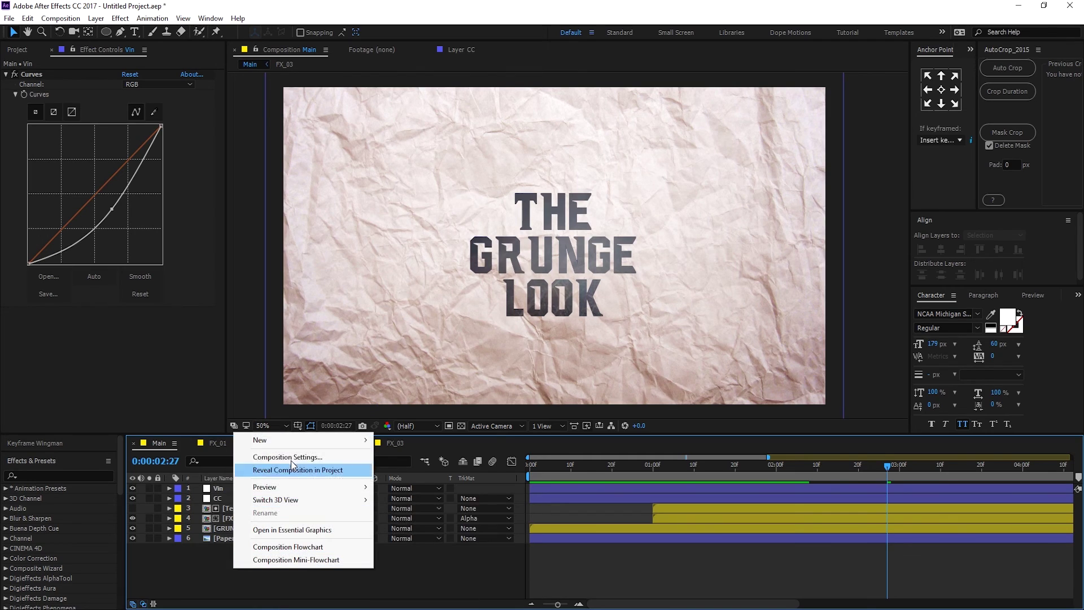
mouse_move(289, 441)
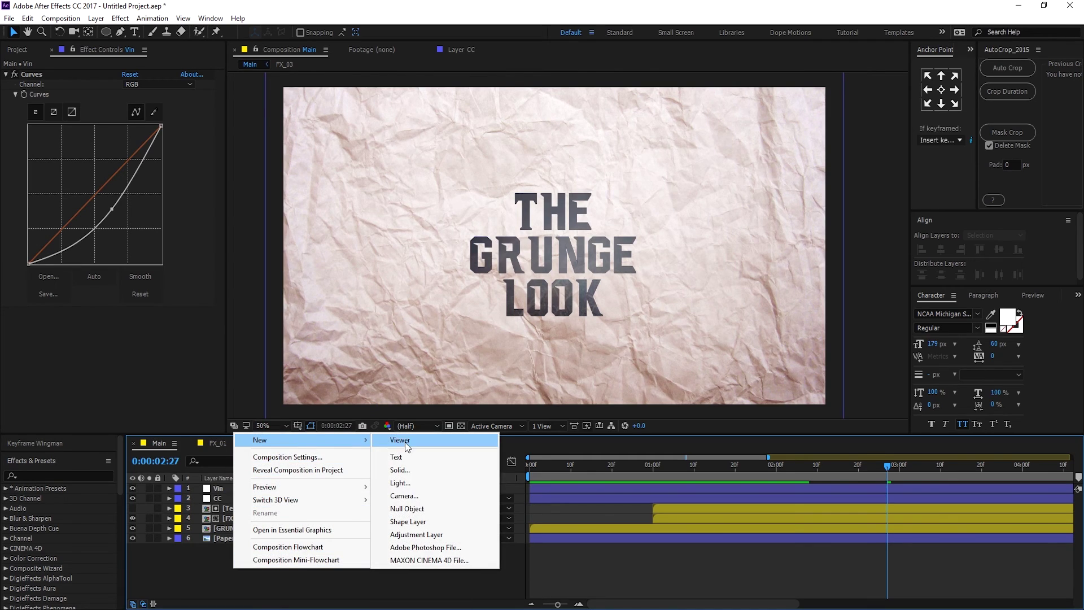
left_click(406, 509)
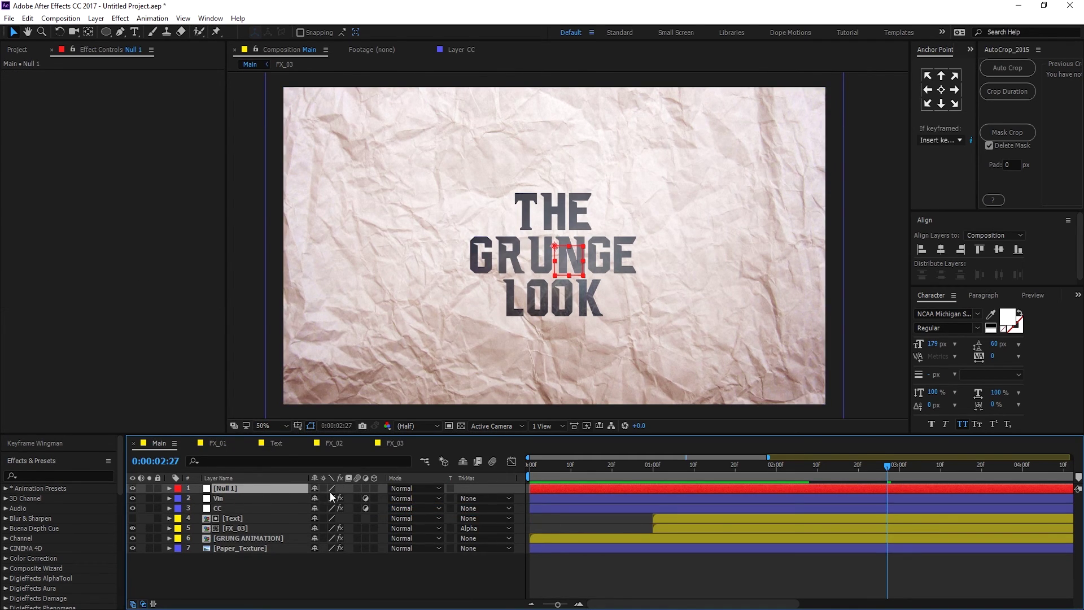
- Show the Parent column and parent all the other layers, from Vin to Paper_Texture, to the null
left_click_drag(213, 565, 215, 500)
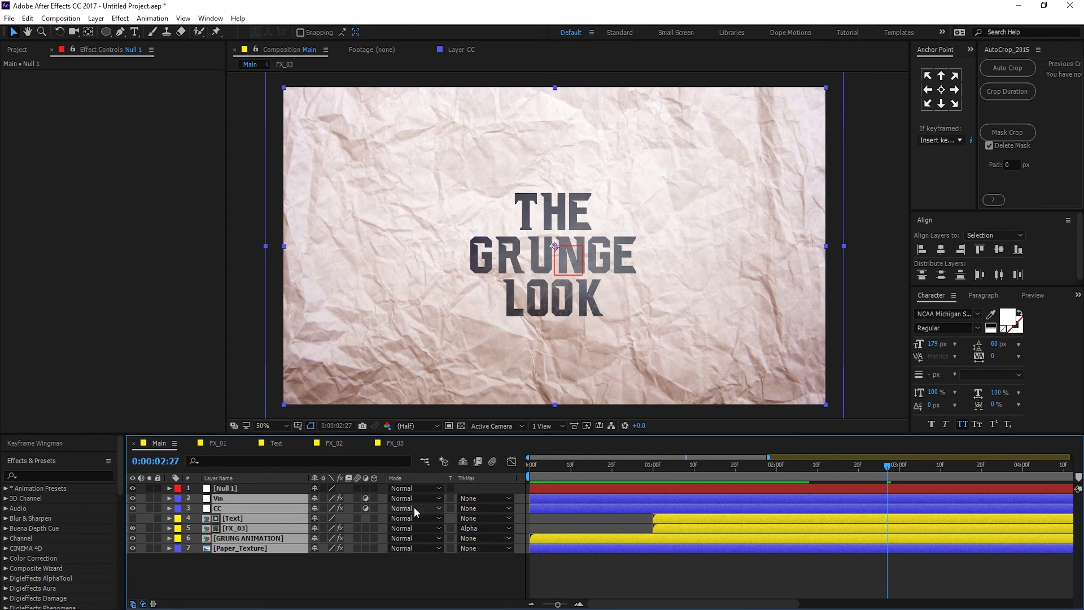
right_click(519, 476)
mouse_move(567, 515)
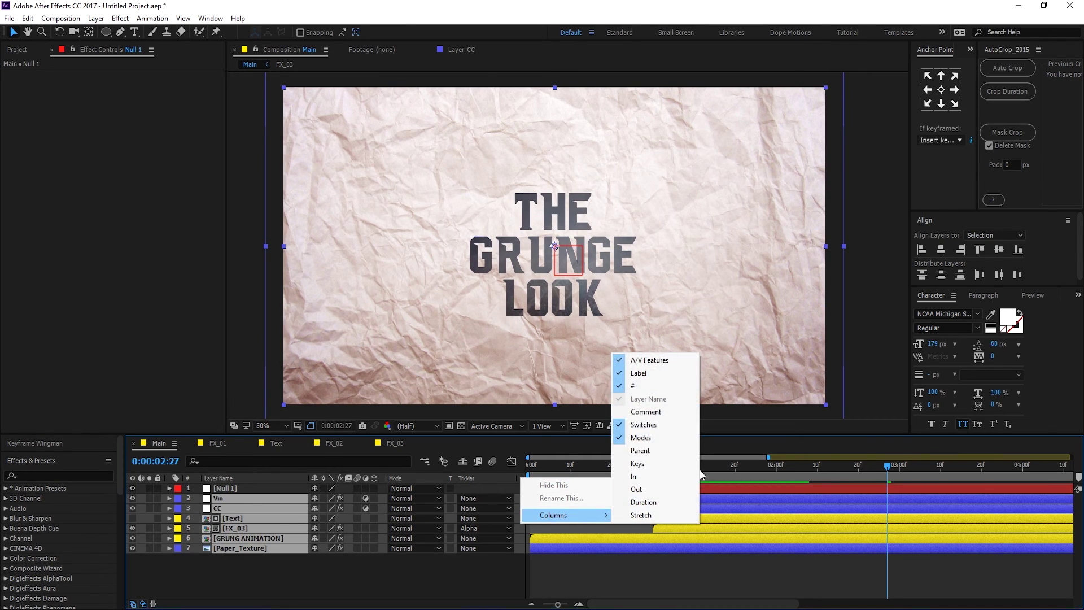
left_click(643, 450)
left_click_drag(523, 498, 229, 486)
- Keyframe the null's Scale at 100% on the first frame and at 110% at 0:00:04:00
key("s")
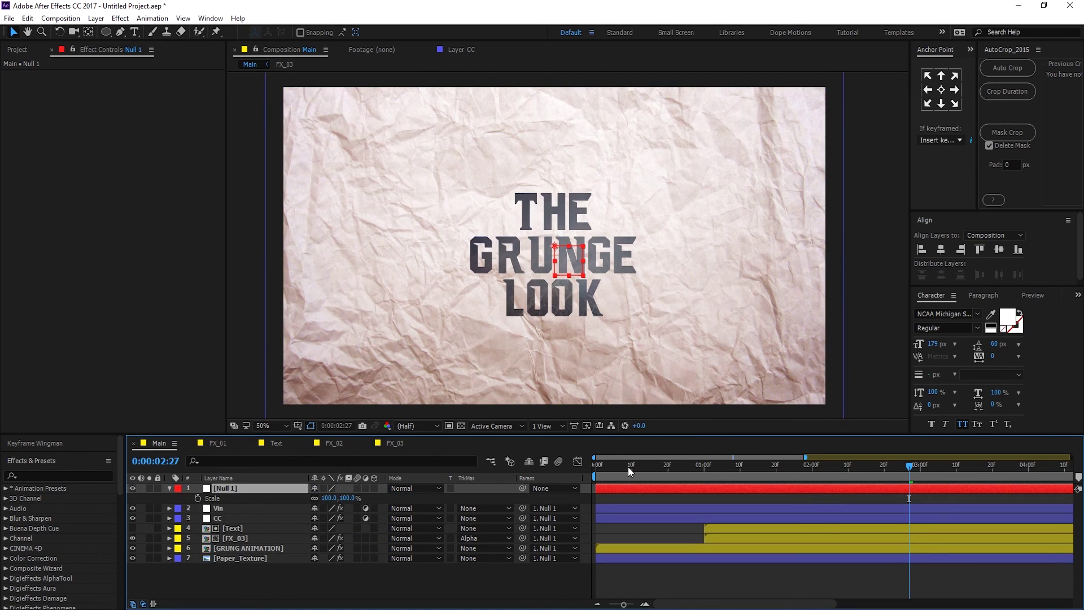
key("Home")
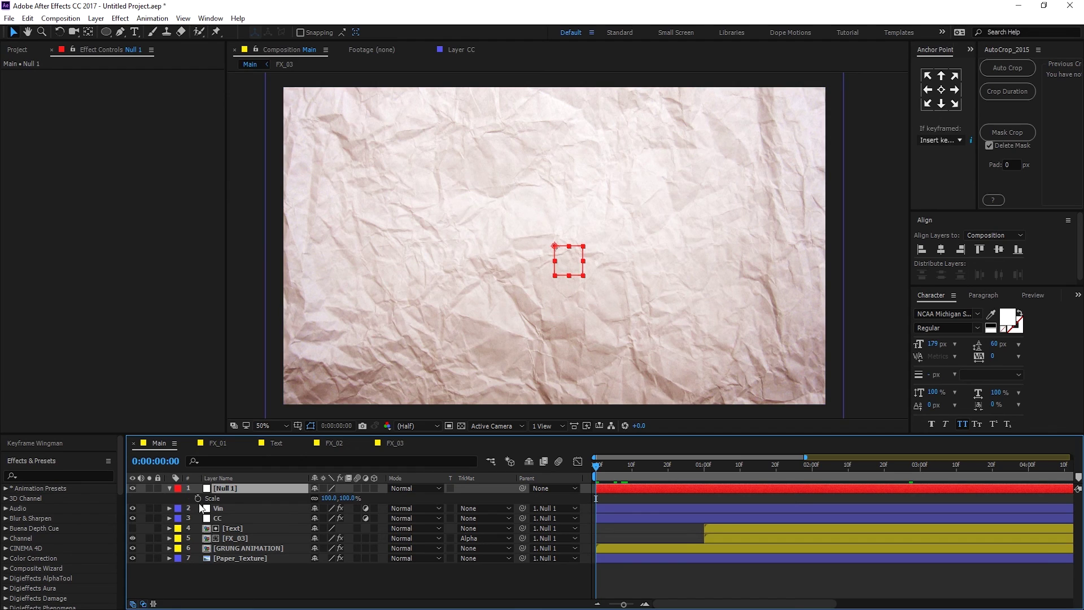
left_click(198, 497)
left_click_drag(744, 464, 1028, 476)
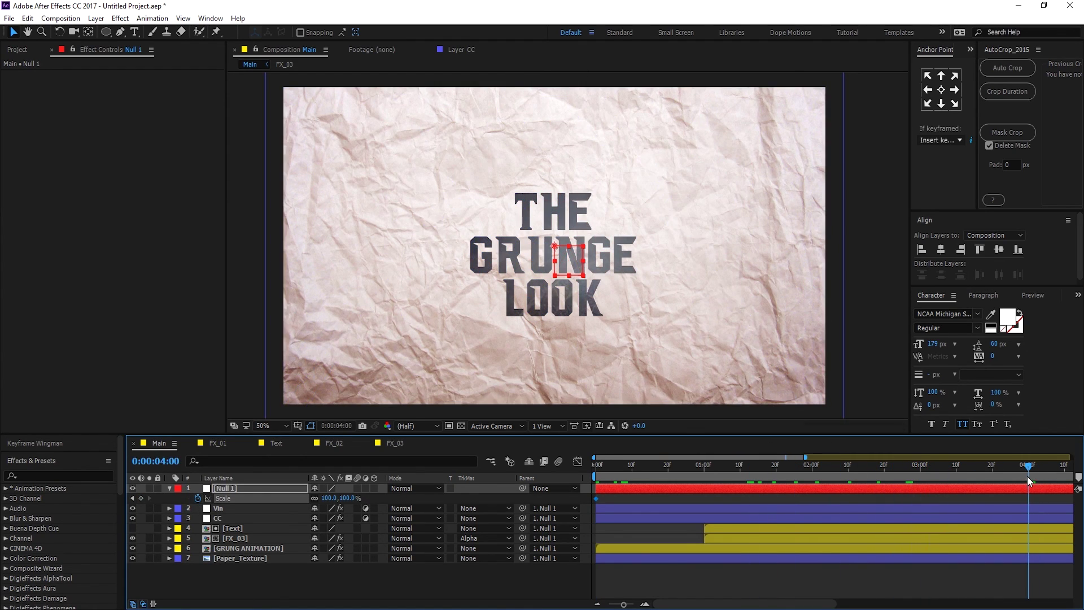
left_click(343, 498)
type("110")
left_click(338, 595)
- Preview the zoom from the start and end the work area at 0:00:03:17
left_click_drag(617, 466, 573, 467)
key("space")
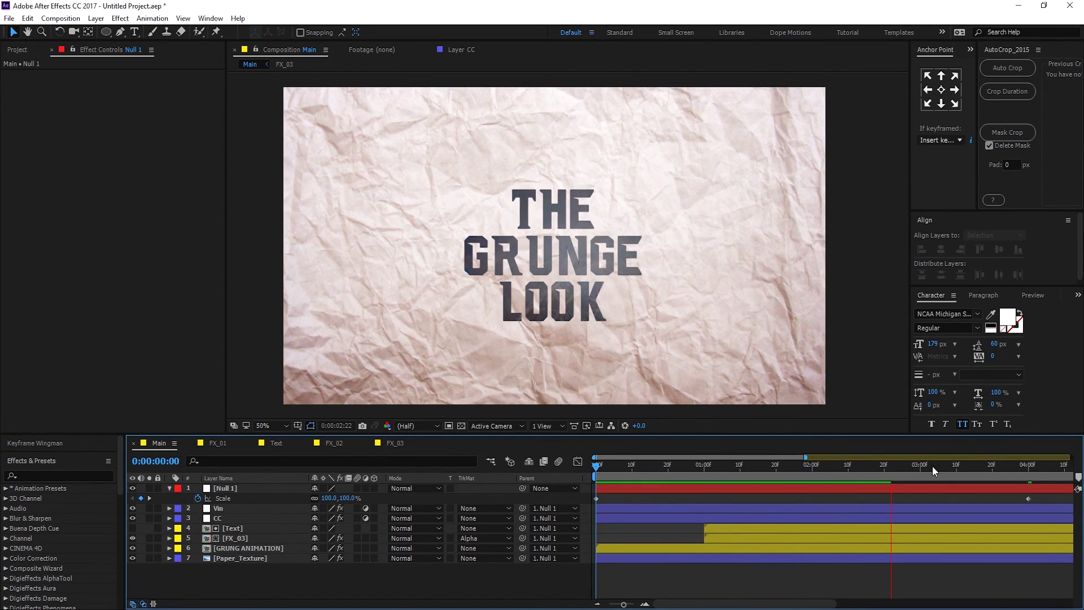
left_click(982, 465)
key("n")
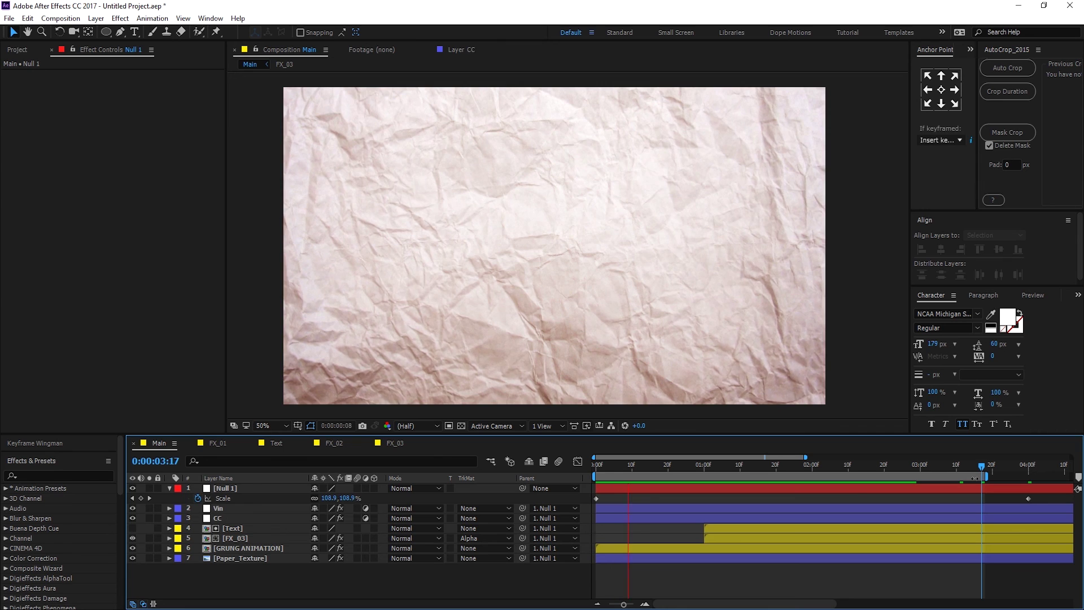